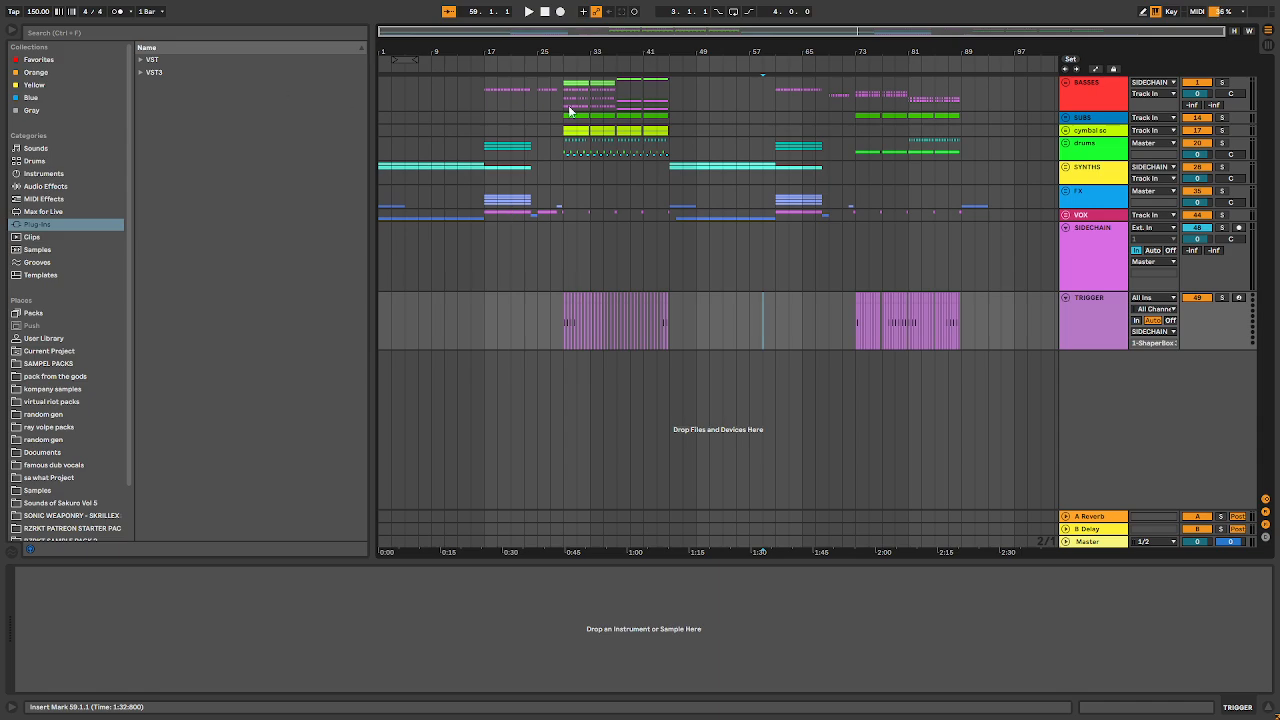
- Unfold the SYNTHS group and audition the first Serum 2 track (29) soloed from bar 1
{"action": "left_click", "coordinate": [1065, 167]}
{"action": "scroll", "coordinate": [449, 214], "scroll_direction": "down", "scroll_amount": 6}
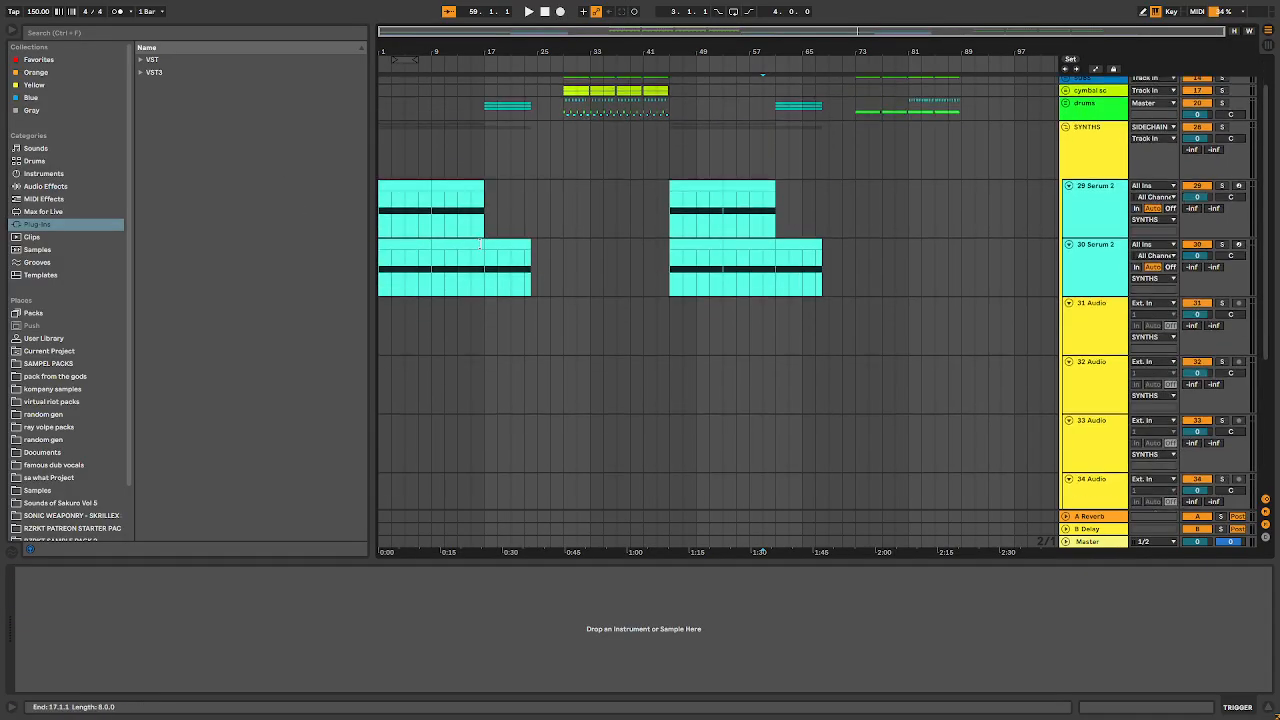
{"action": "scroll", "coordinate": [417, 410], "scroll_direction": "up", "scroll_amount": 6}
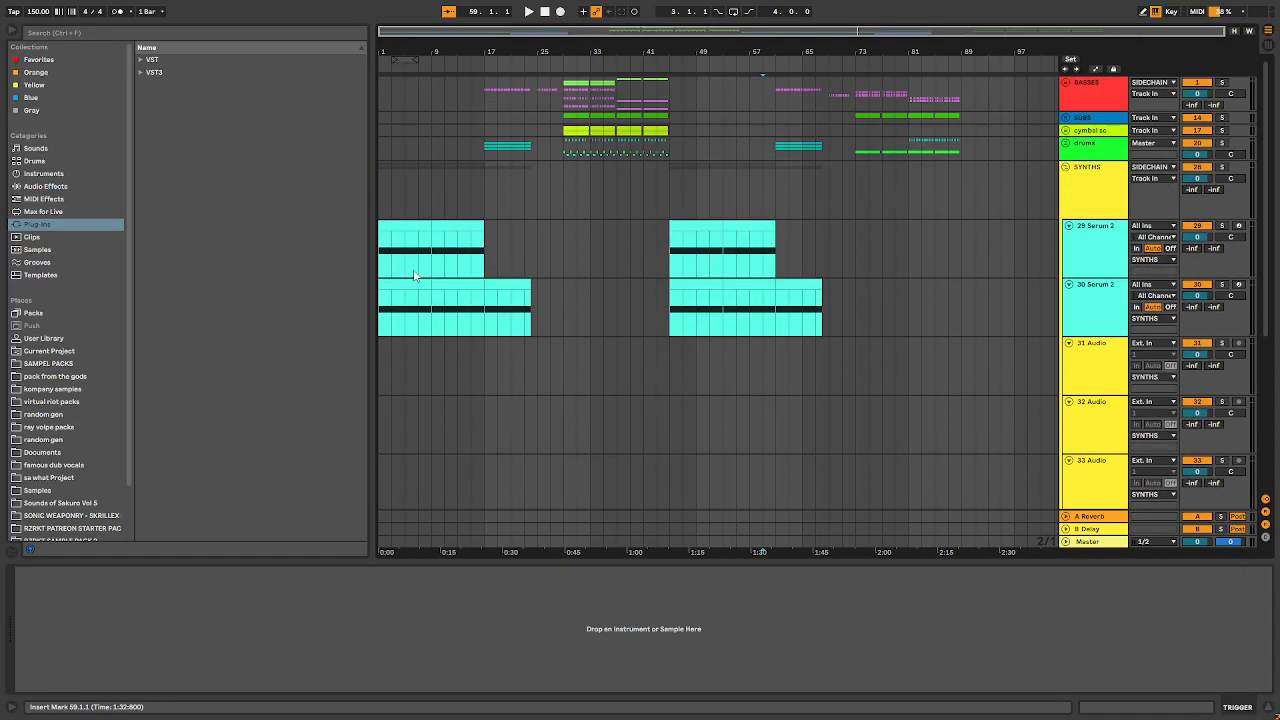
{"action": "left_click", "coordinate": [384, 265]}
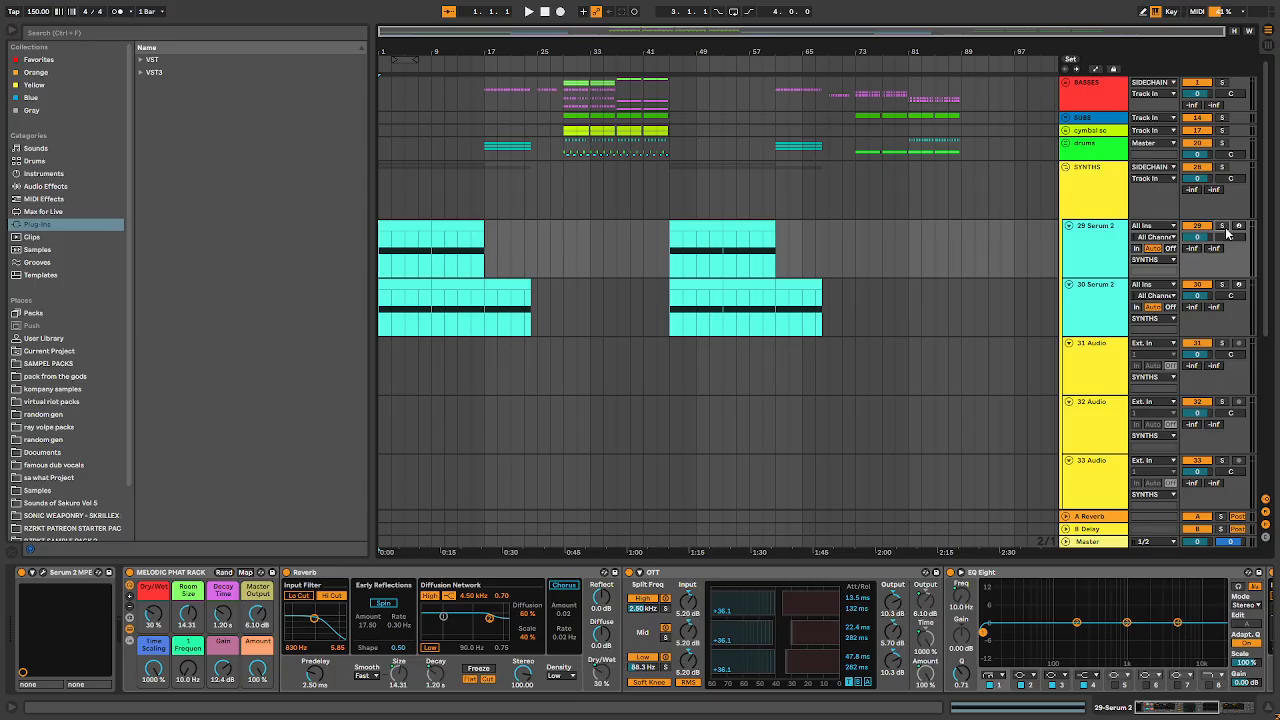
{"action": "key", "text": "space"}
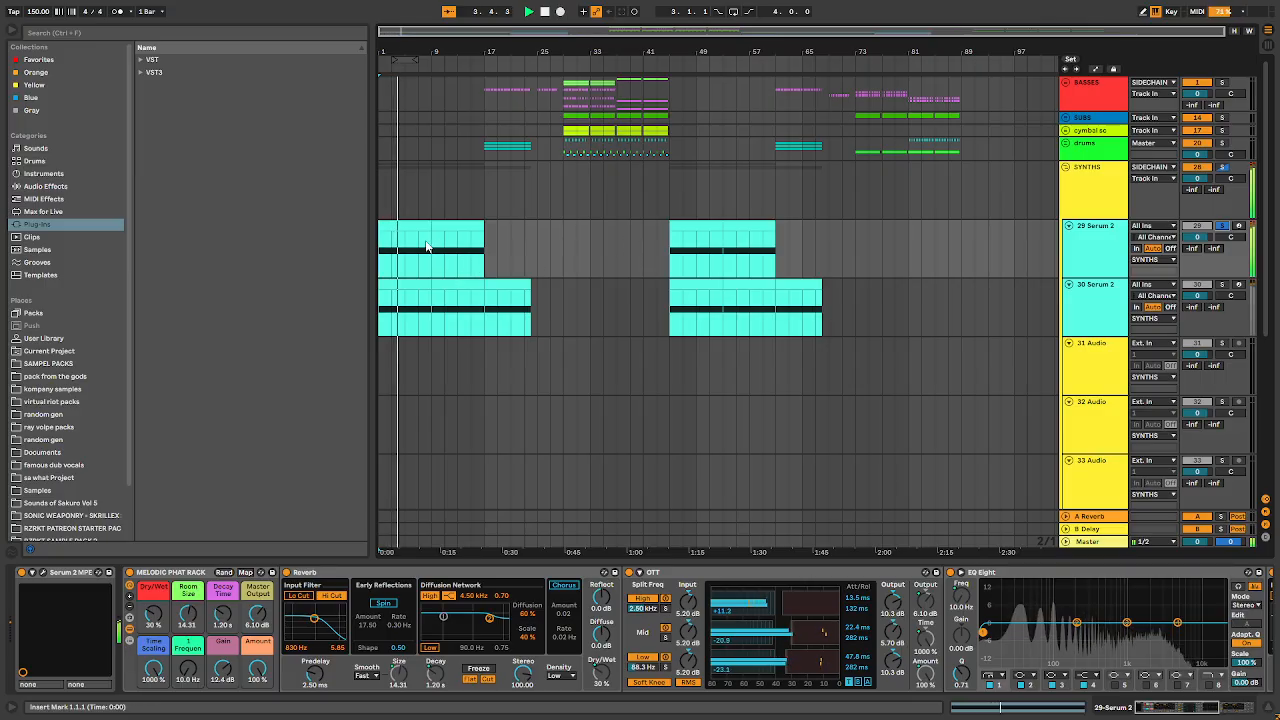
{"action": "key", "text": "space"}
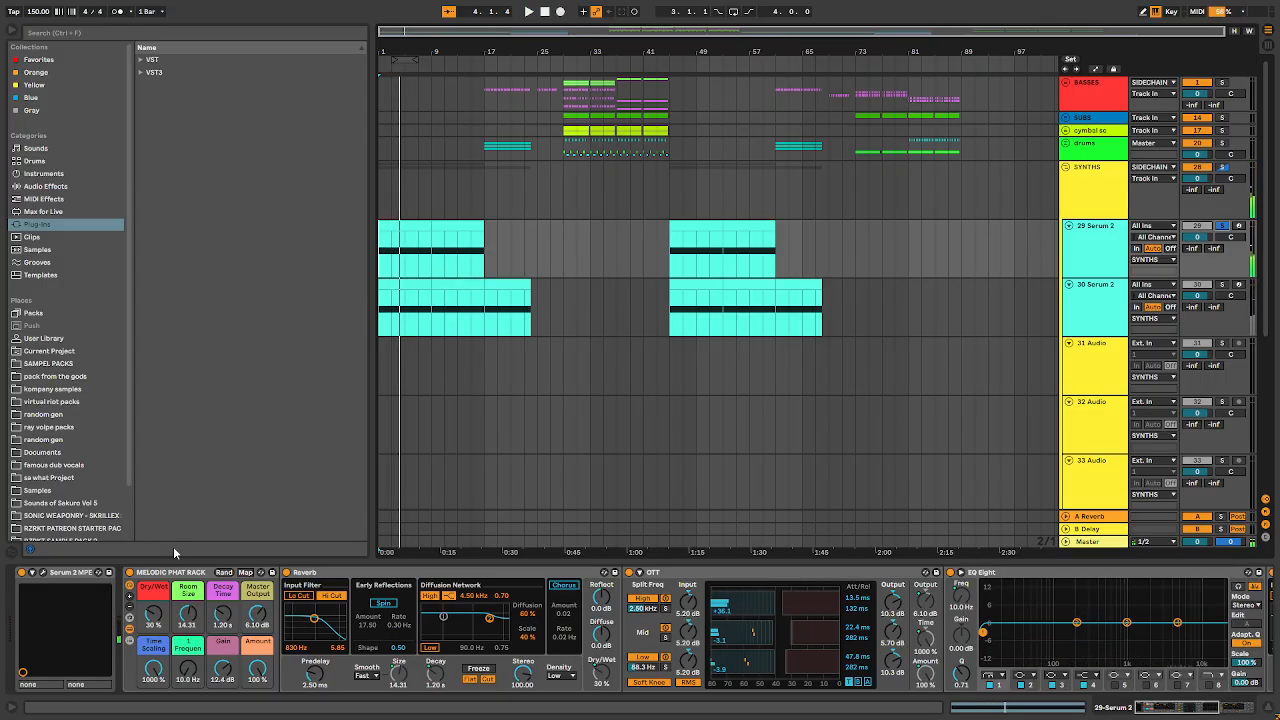
- Open track 29's Serum 2 patch, examine its oscillator, mixer and effects settings, and close the plugin window
{"action": "left_click", "coordinate": [46, 569]}
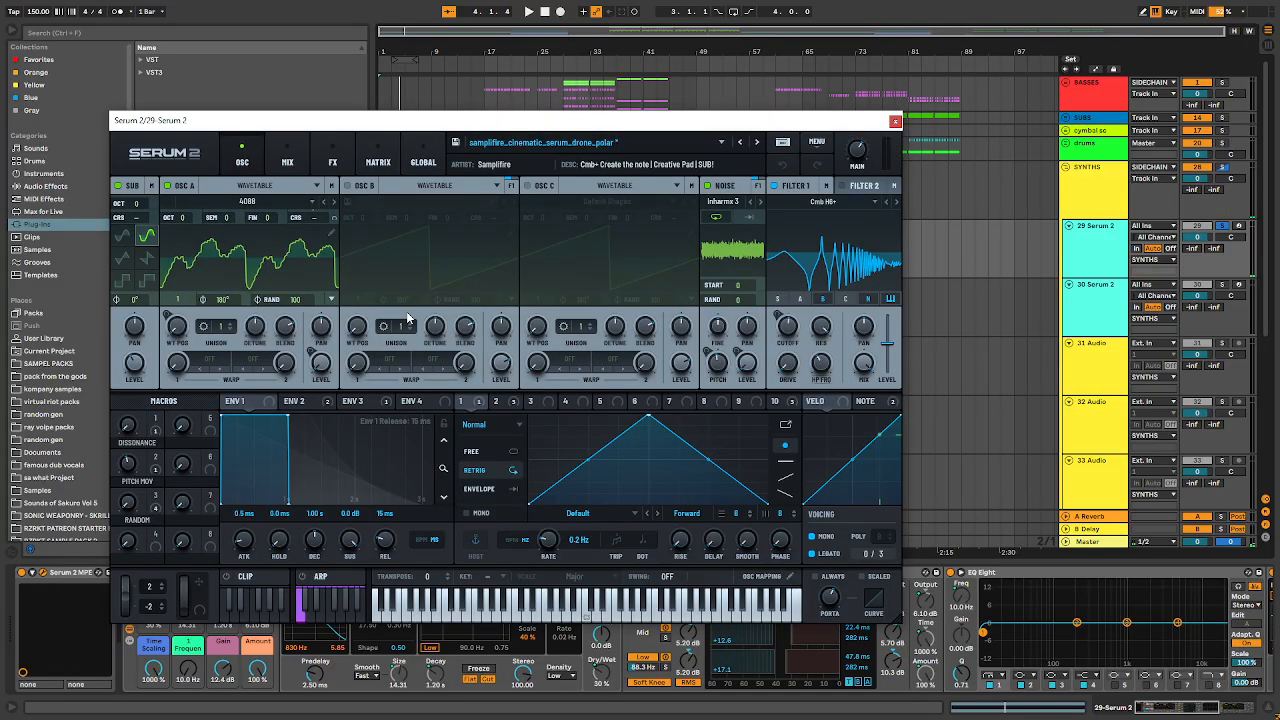
{"action": "left_click_drag", "start_coordinate": [525, 118], "coordinate": [653, 87]}
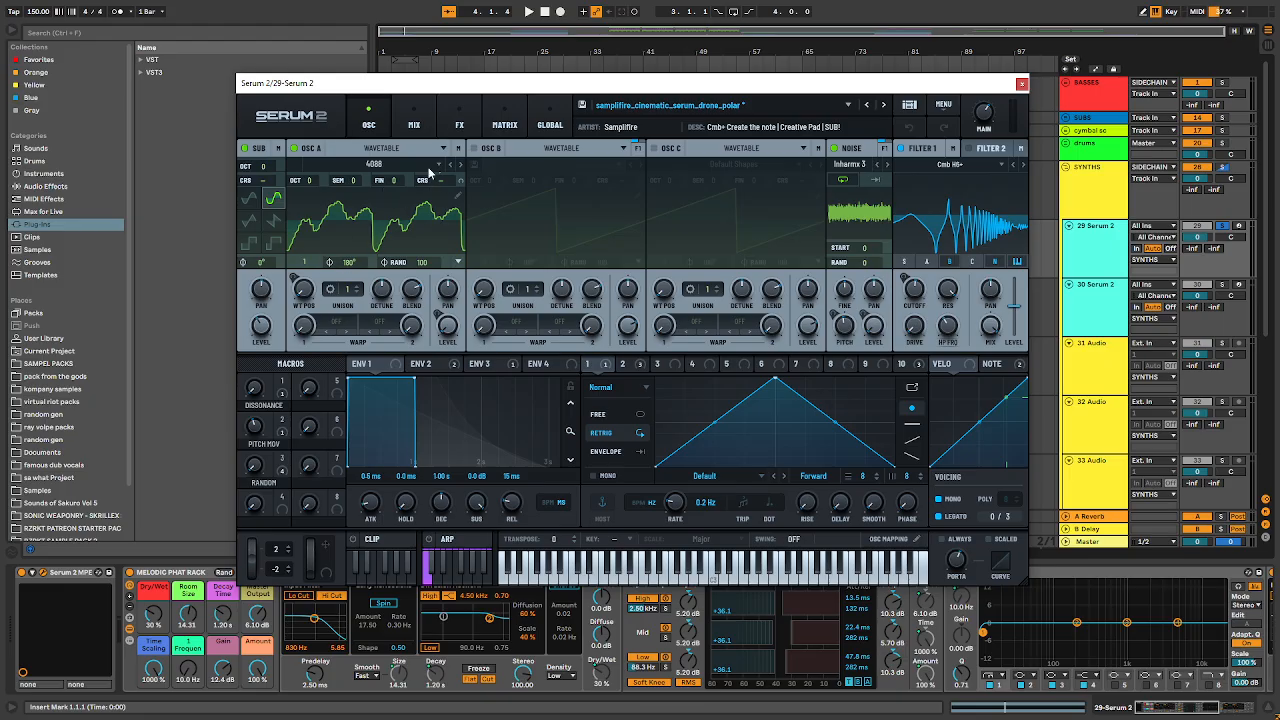
{"action": "left_click", "coordinate": [414, 118]}
{"action": "left_click", "coordinate": [461, 118]}
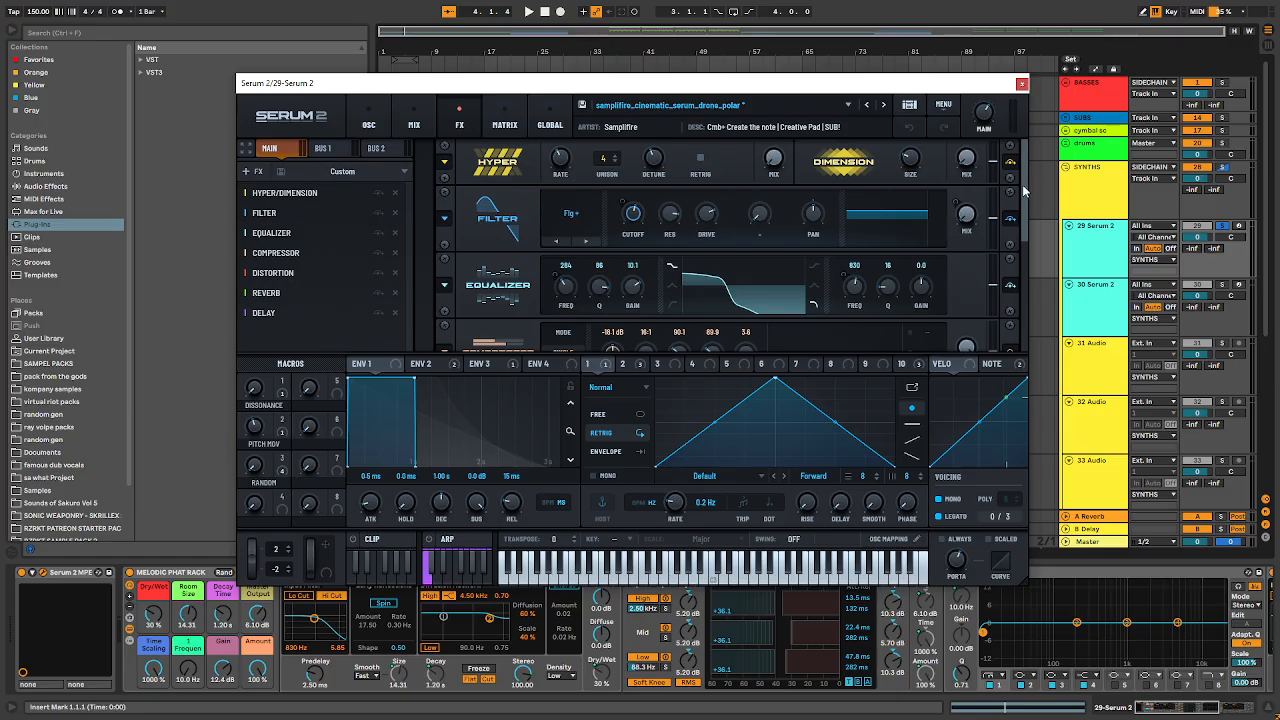
{"action": "scroll", "coordinate": [1024, 190], "scroll_direction": "down", "scroll_amount": 6}
{"action": "scroll", "coordinate": [1000, 230], "scroll_direction": "up", "scroll_amount": 5}
{"action": "scroll", "coordinate": [982, 281], "scroll_direction": "down", "scroll_amount": 3}
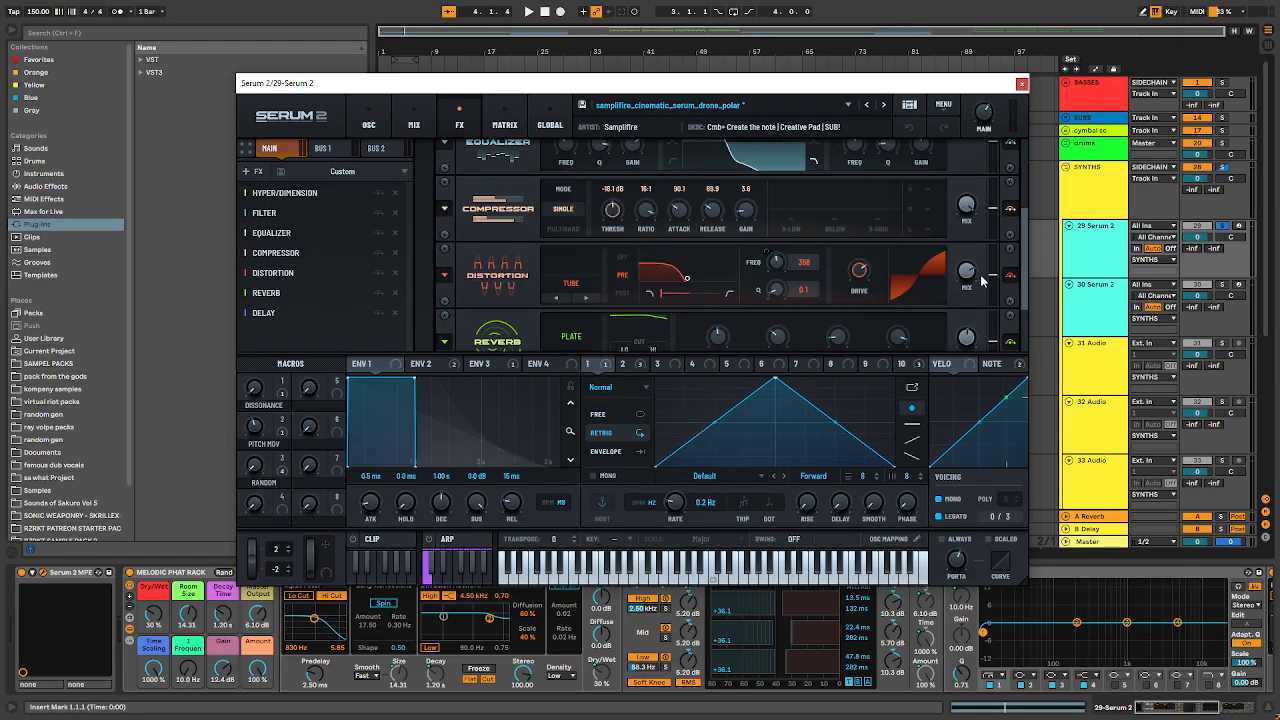
{"action": "scroll", "coordinate": [982, 281], "scroll_direction": "up", "scroll_amount": 4}
{"action": "left_click", "coordinate": [414, 116]}
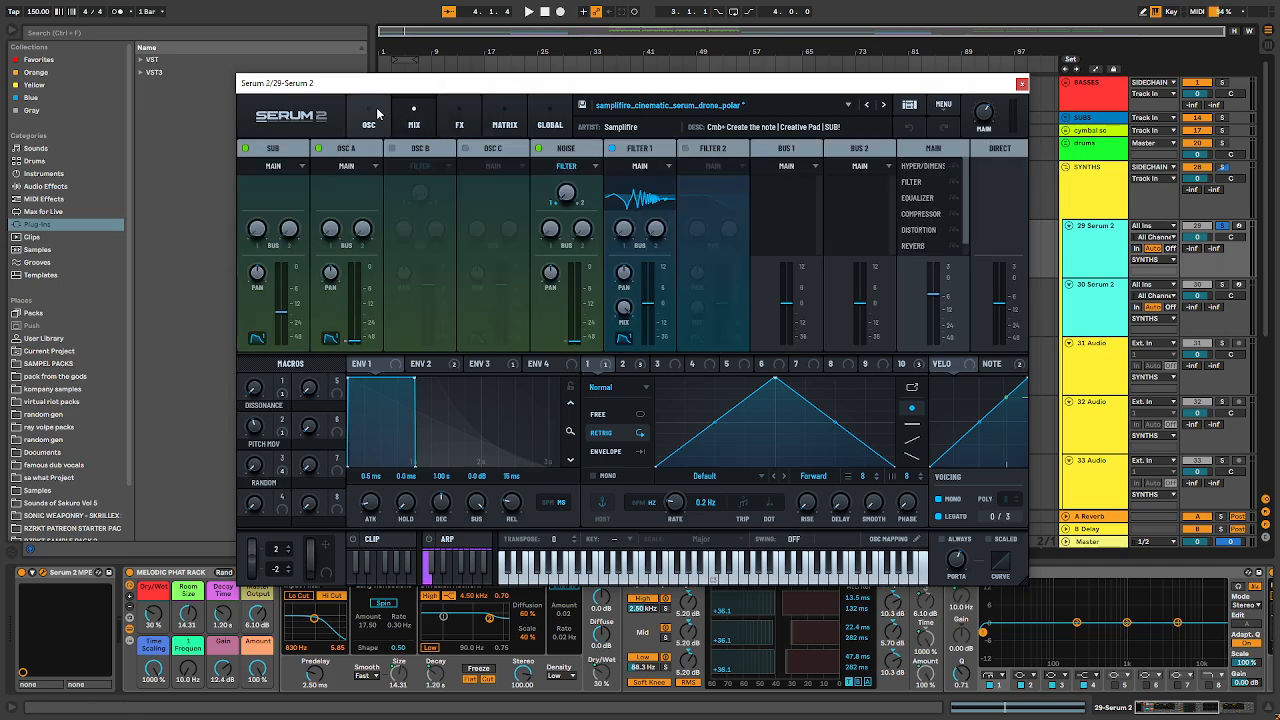
{"action": "left_click", "coordinate": [370, 118]}
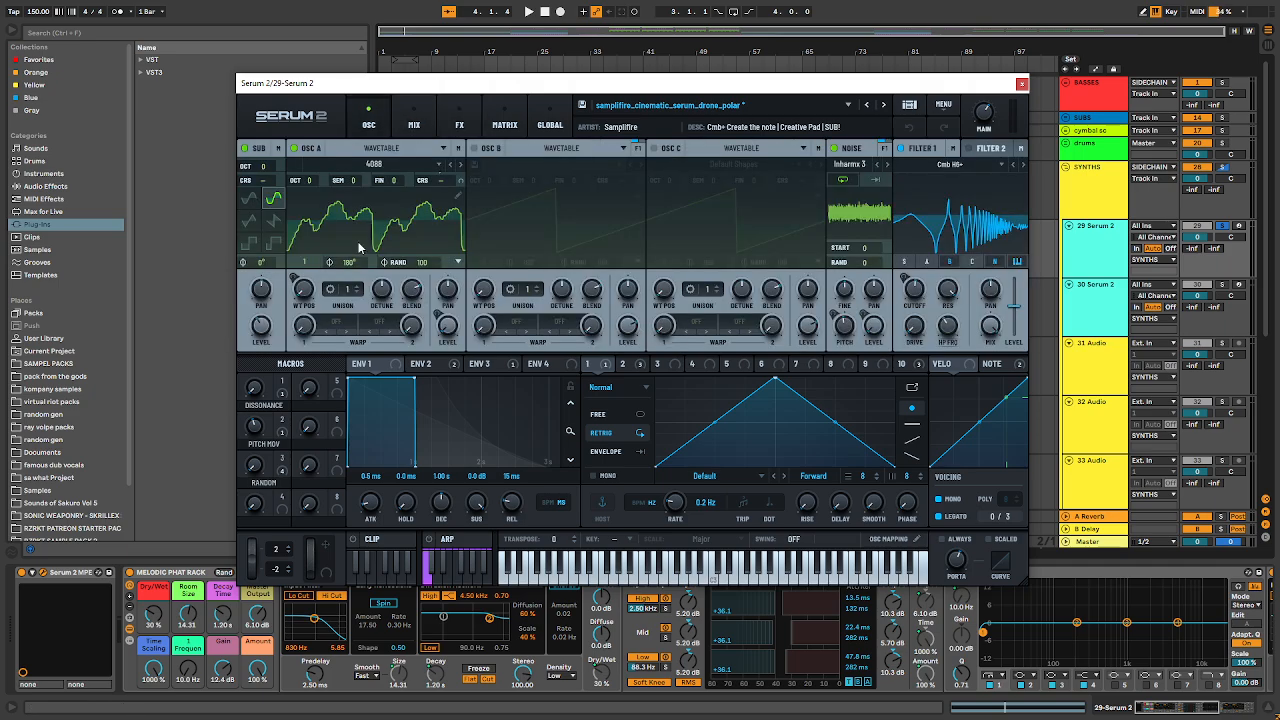
{"action": "left_click", "coordinate": [1021, 85]}
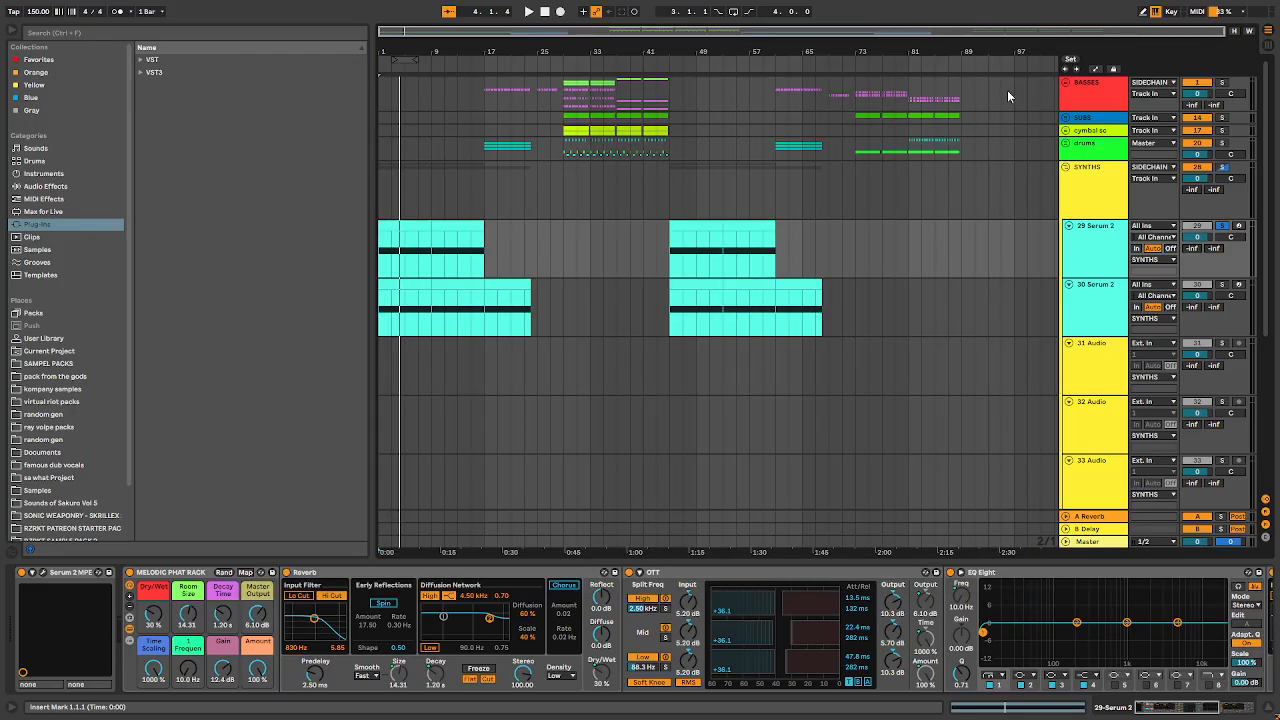
- Solo the second Serum 2 track (30), examine its patch's oscillator, mixer and effects settings, and close the plugin window
{"action": "left_click", "coordinate": [1047, 312]}
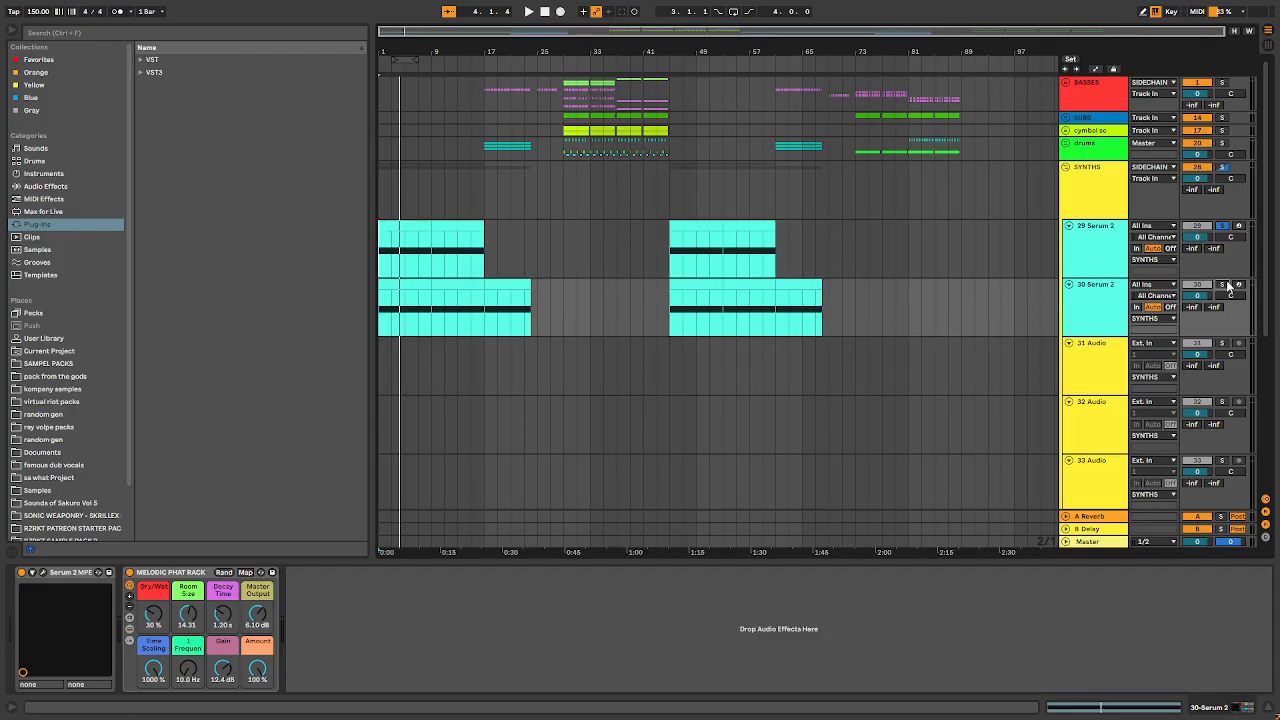
{"action": "left_click", "coordinate": [1224, 285]}
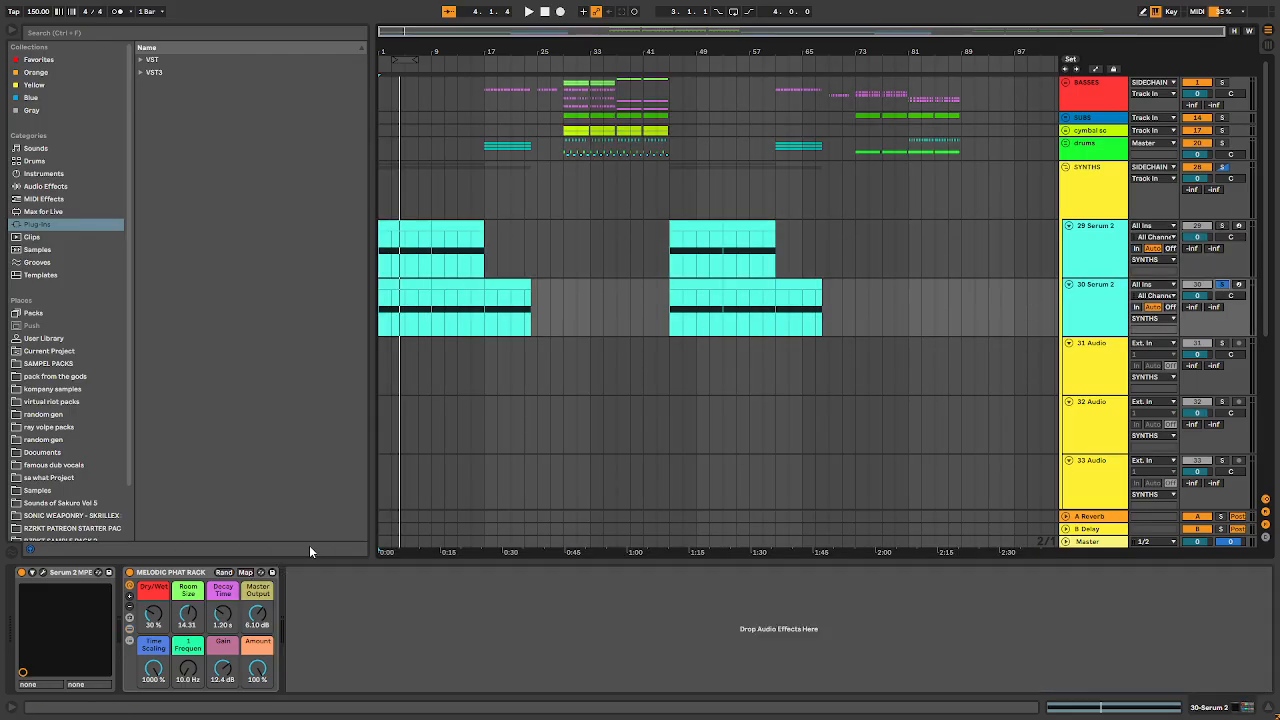
{"action": "left_click", "coordinate": [42, 572]}
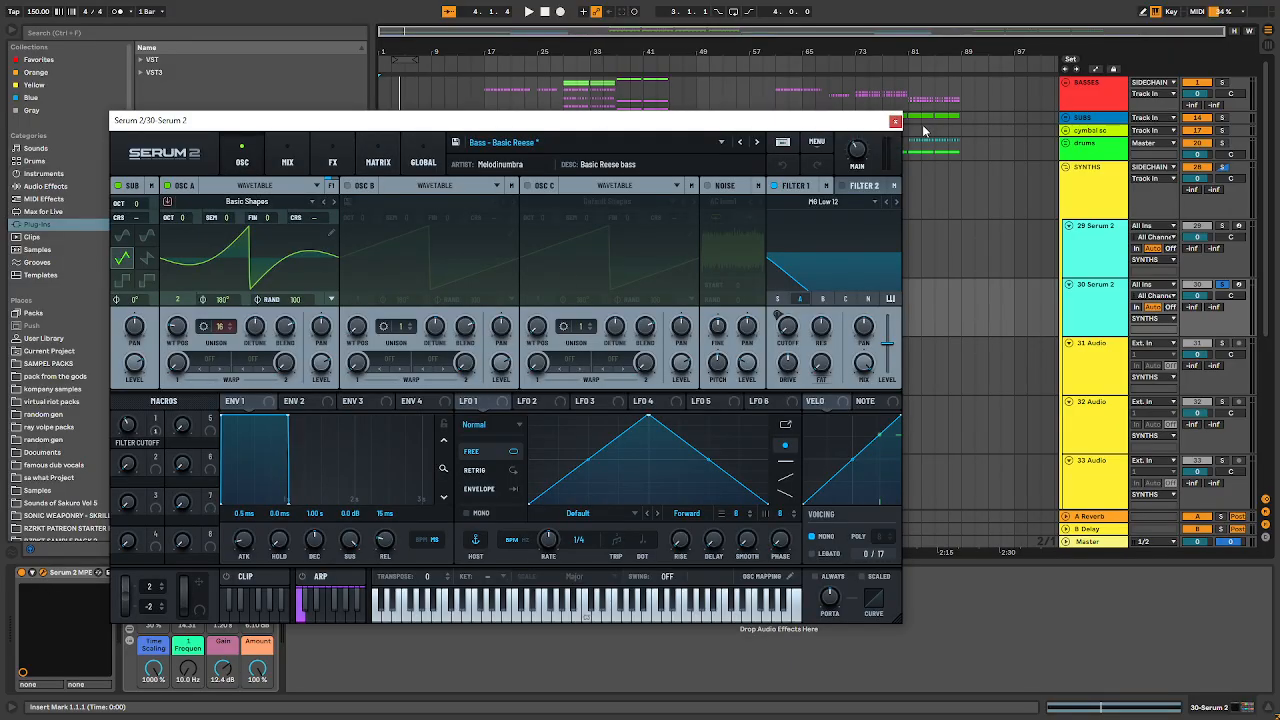
{"action": "left_click", "coordinate": [288, 160]}
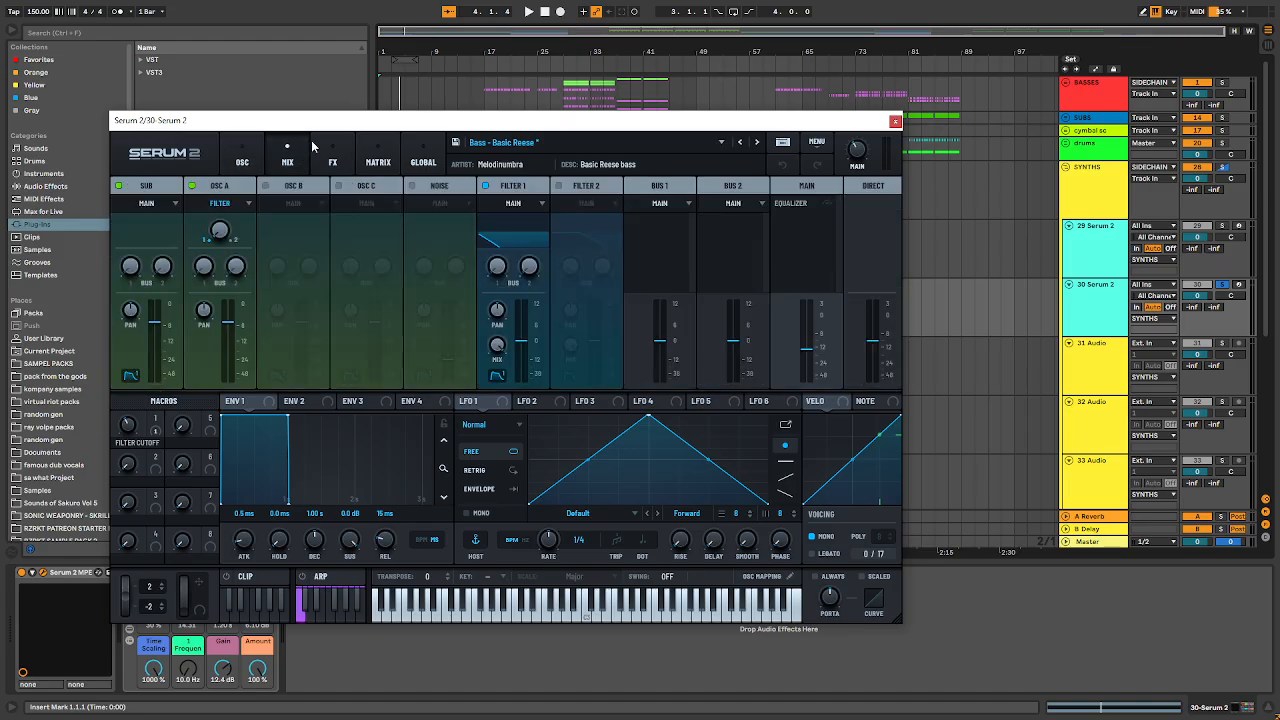
{"action": "left_click", "coordinate": [333, 160]}
{"action": "left_click", "coordinate": [233, 155]}
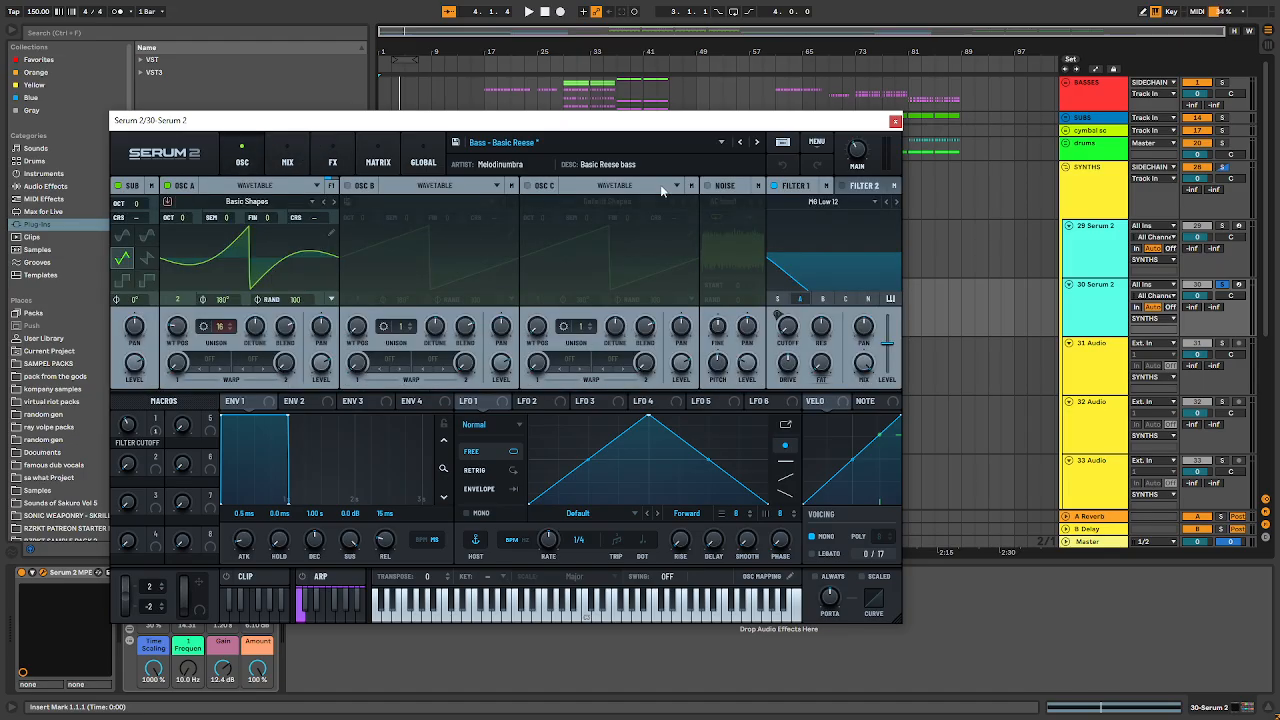
{"action": "left_click", "coordinate": [895, 122]}
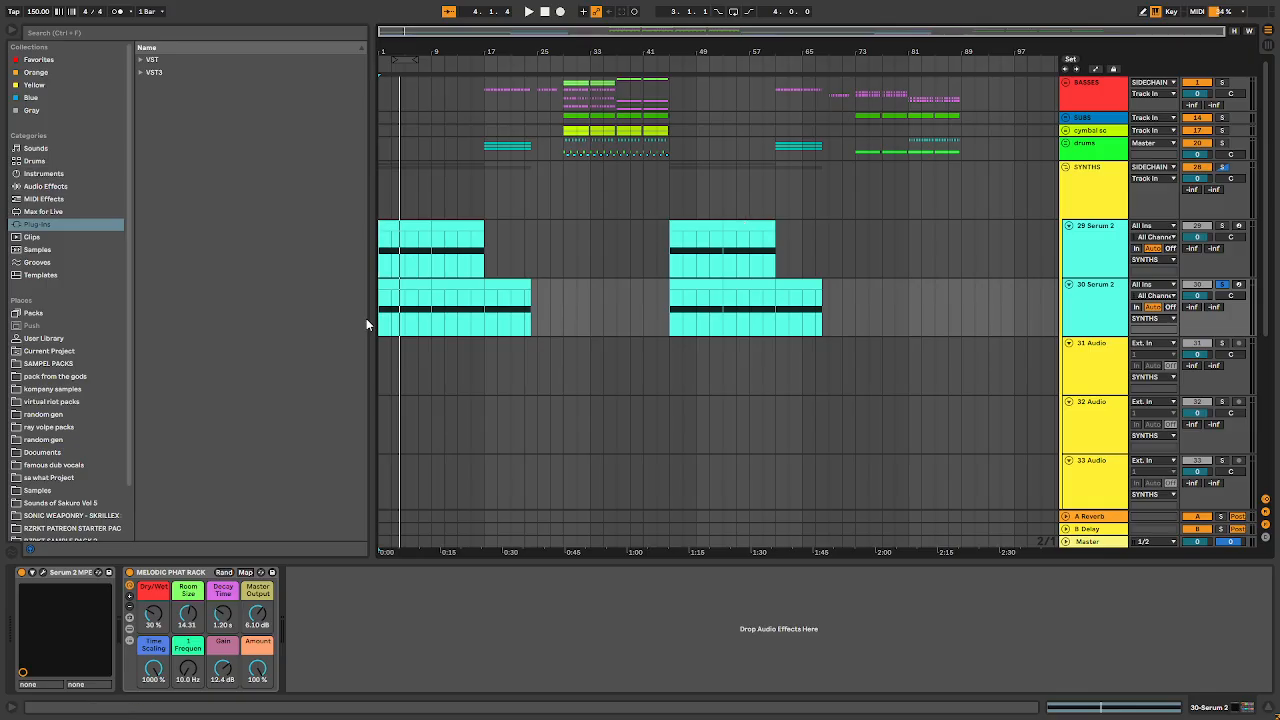
- Unfold the FX group and audition the impact clip at bar 1 on track 43
{"action": "scroll", "coordinate": [479, 271], "scroll_direction": "down", "scroll_amount": 2}
{"action": "scroll", "coordinate": [382, 284], "scroll_direction": "down", "scroll_amount": 4}
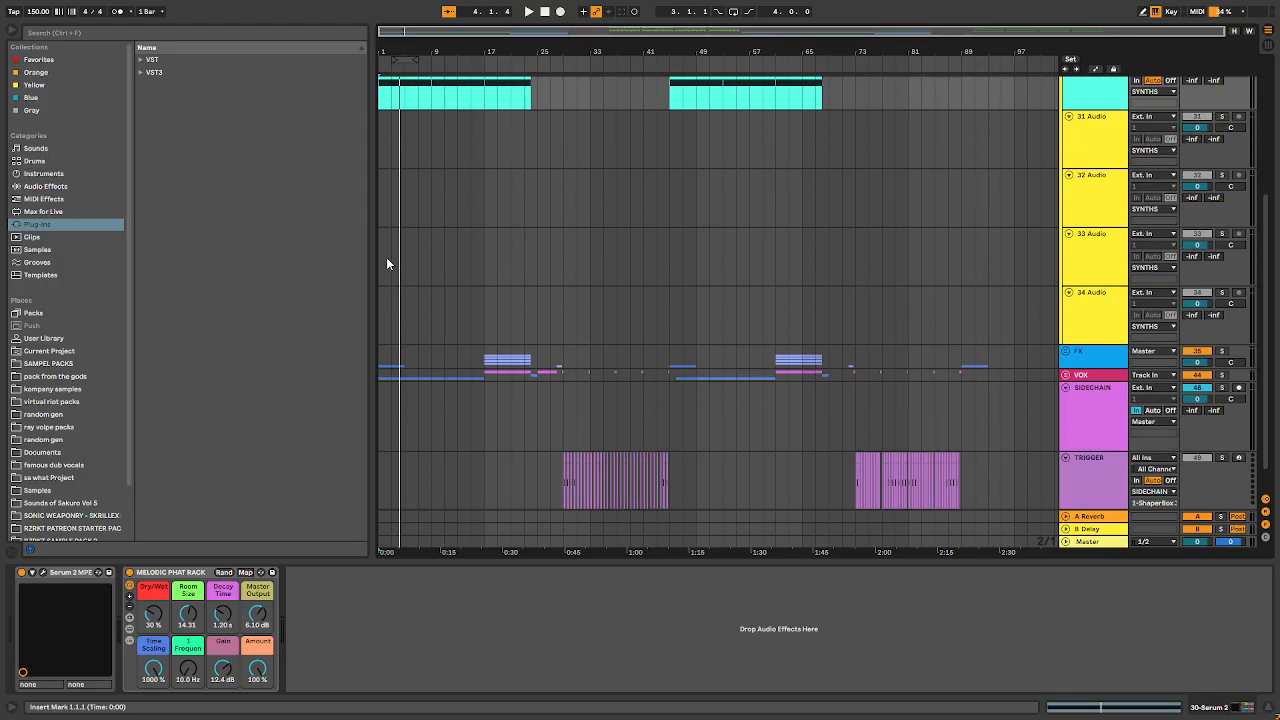
{"action": "scroll", "coordinate": [386, 257], "scroll_direction": "up", "scroll_amount": 2}
{"action": "scroll", "coordinate": [397, 250], "scroll_direction": "down", "scroll_amount": 2}
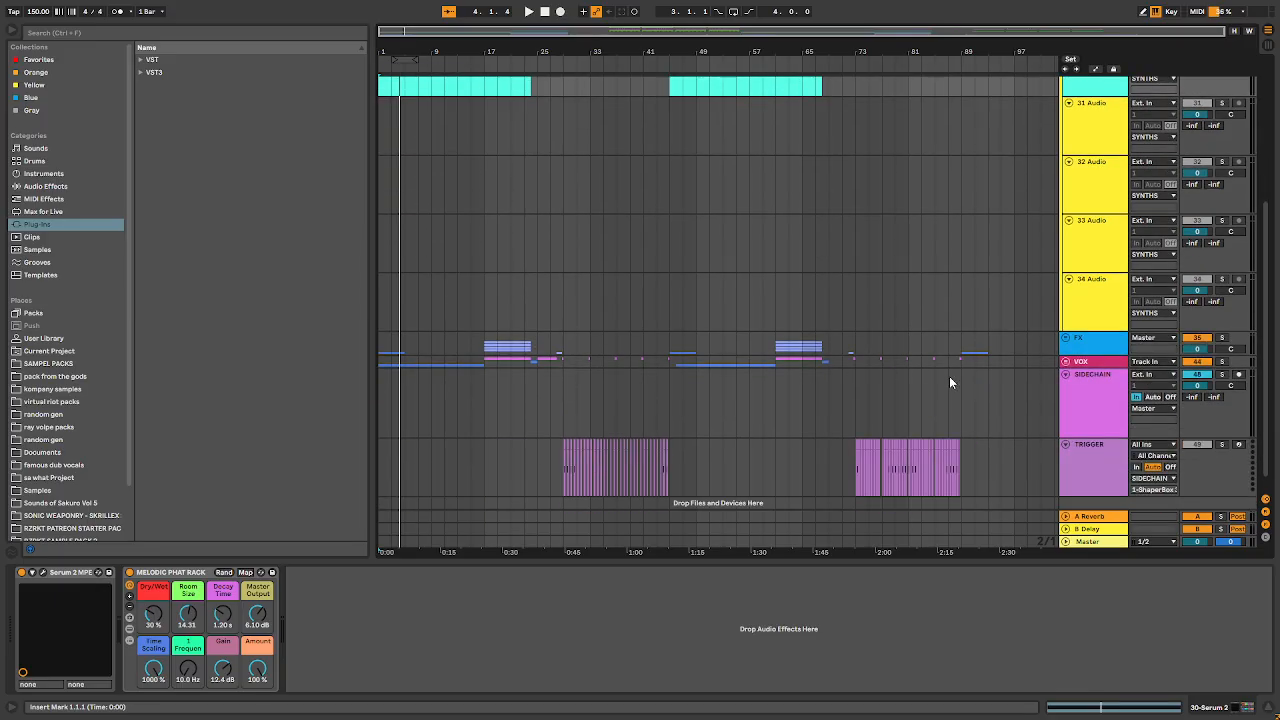
{"action": "left_click", "coordinate": [1066, 340]}
{"action": "scroll", "coordinate": [812, 408], "scroll_direction": "down", "scroll_amount": 8}
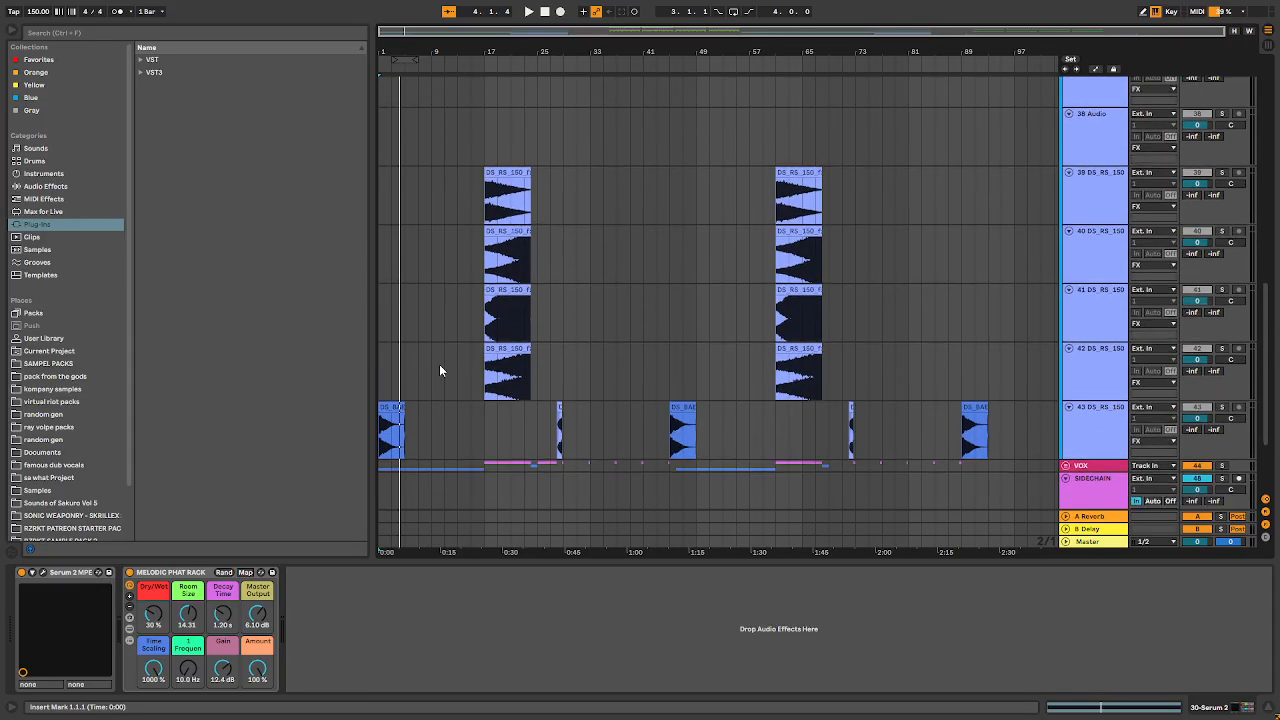
{"action": "left_click", "coordinate": [388, 343]}
{"action": "left_click", "coordinate": [1222, 329]}
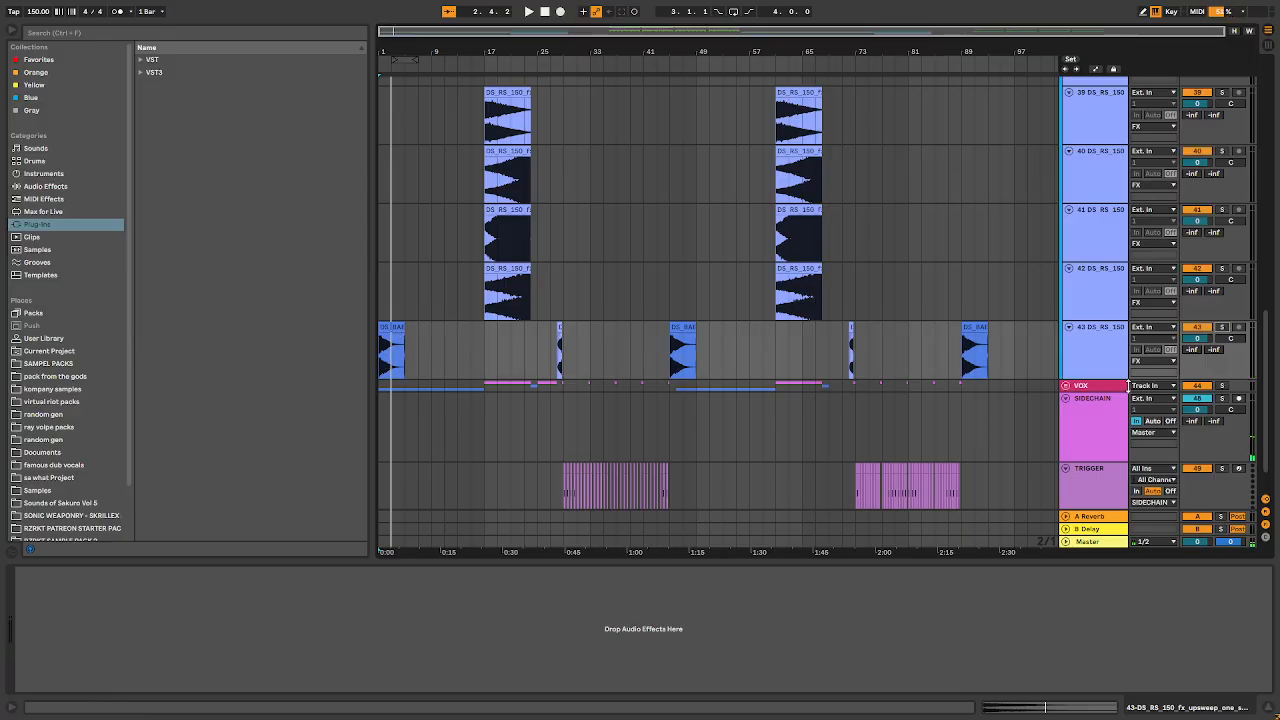
- Unfold the VOX group, audition the luvvoice vocal on track 47 soloed from bar 1, and clear the solo
{"action": "left_click", "coordinate": [1066, 386]}
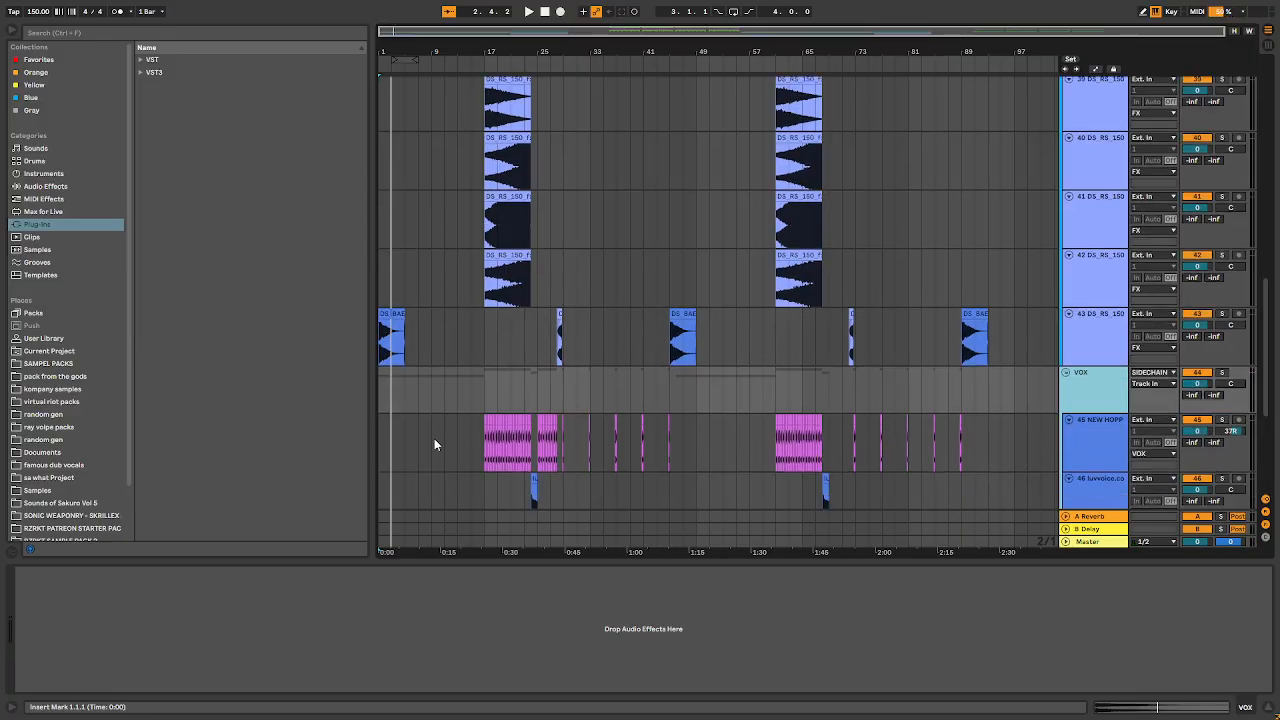
{"action": "scroll", "coordinate": [425, 420], "scroll_direction": "down", "scroll_amount": 4}
{"action": "left_click", "coordinate": [392, 390]}
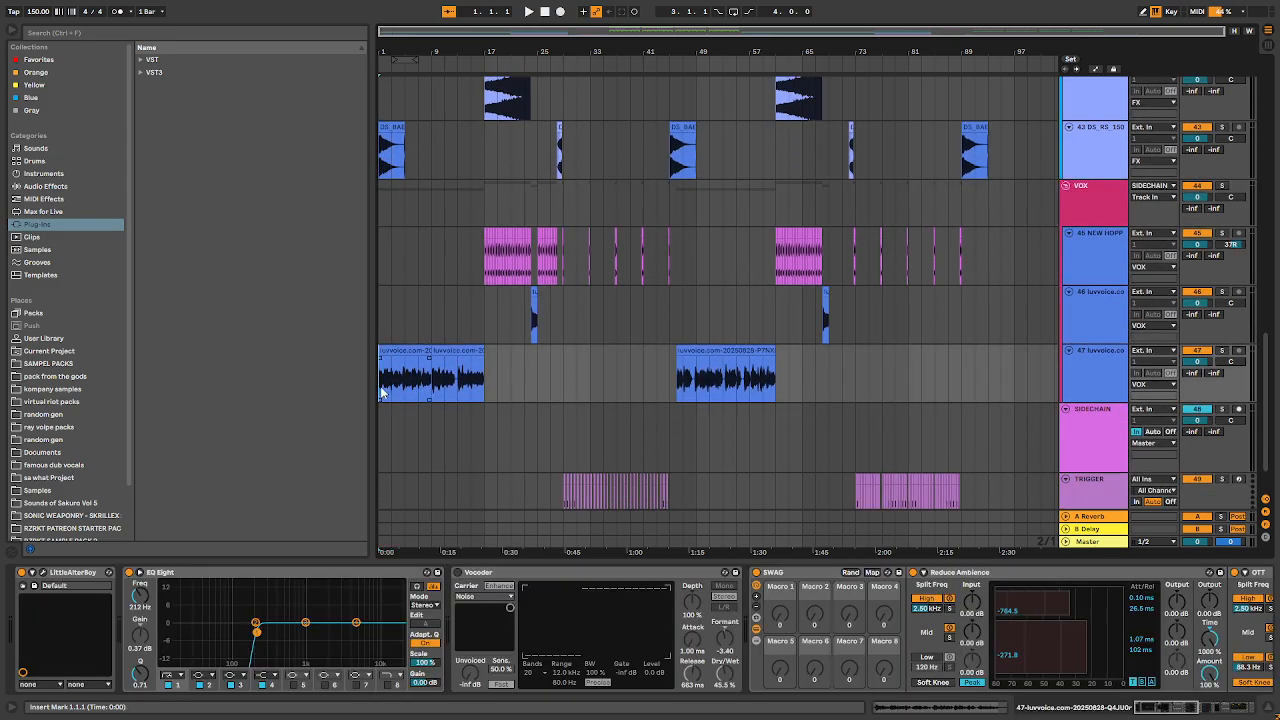
{"action": "key", "text": "z"}
{"action": "key", "text": "x"}
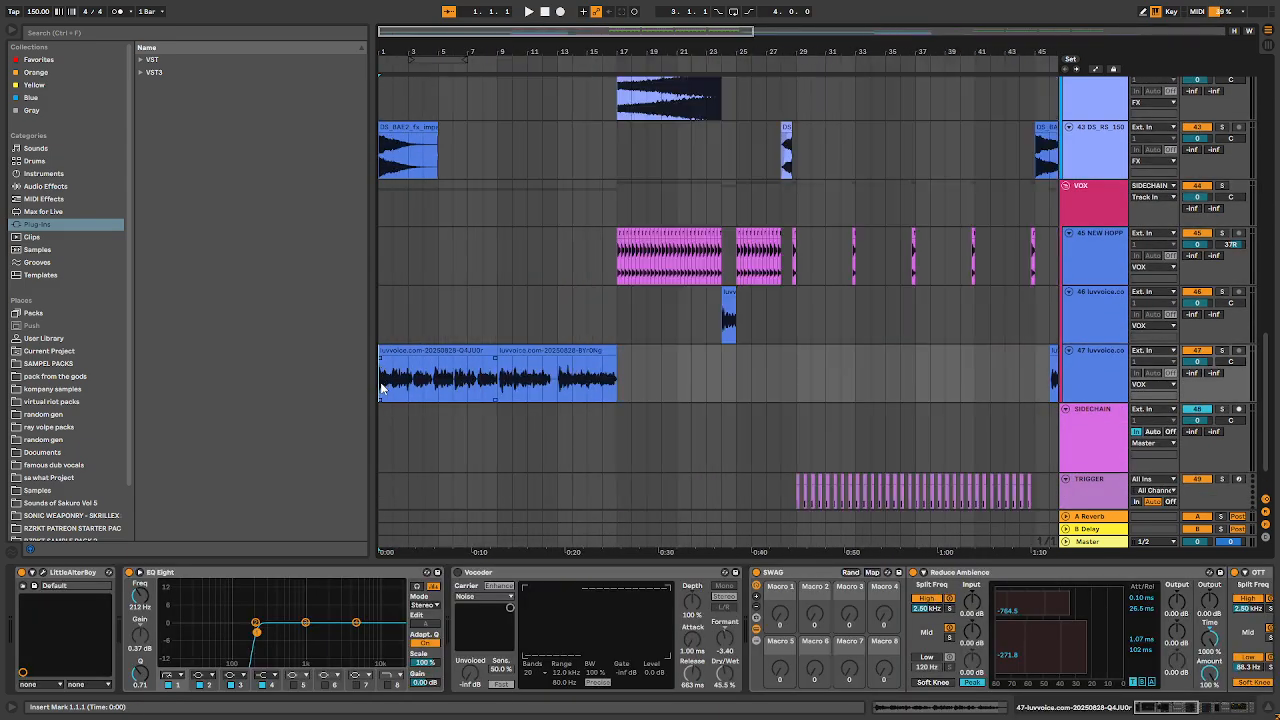
{"action": "left_click", "coordinate": [1221, 351]}
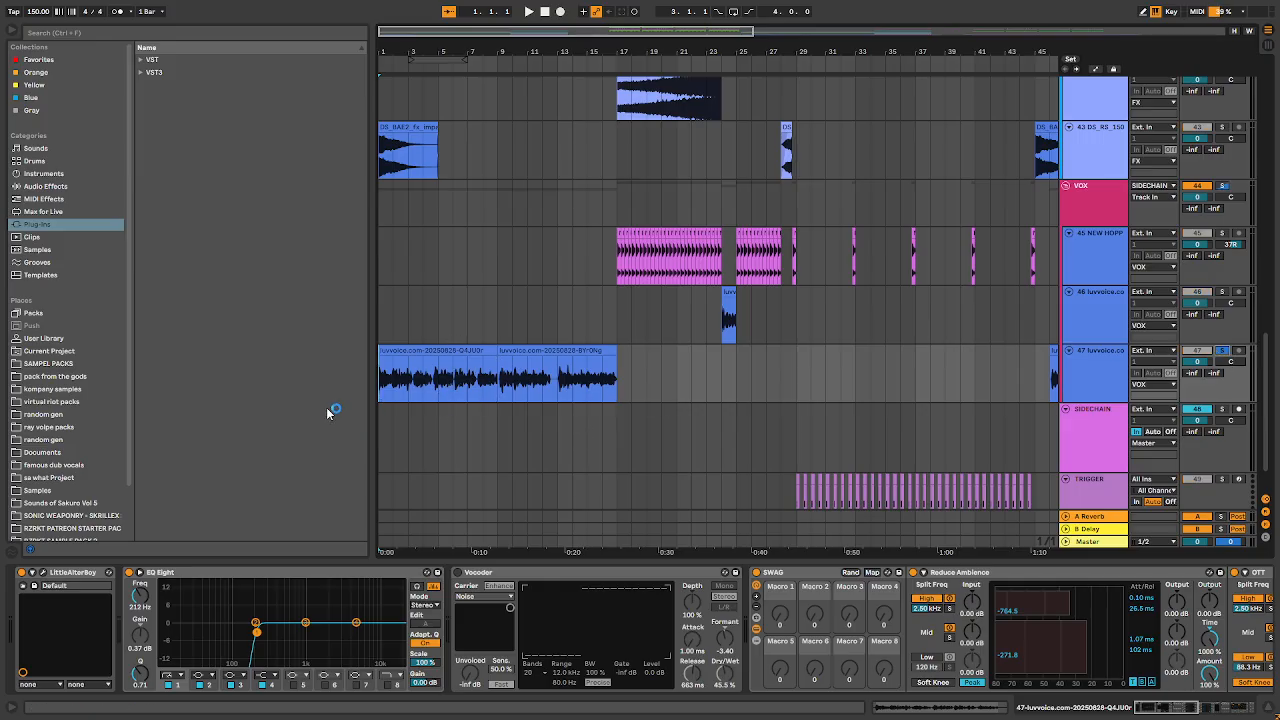
{"action": "key", "text": "space"}
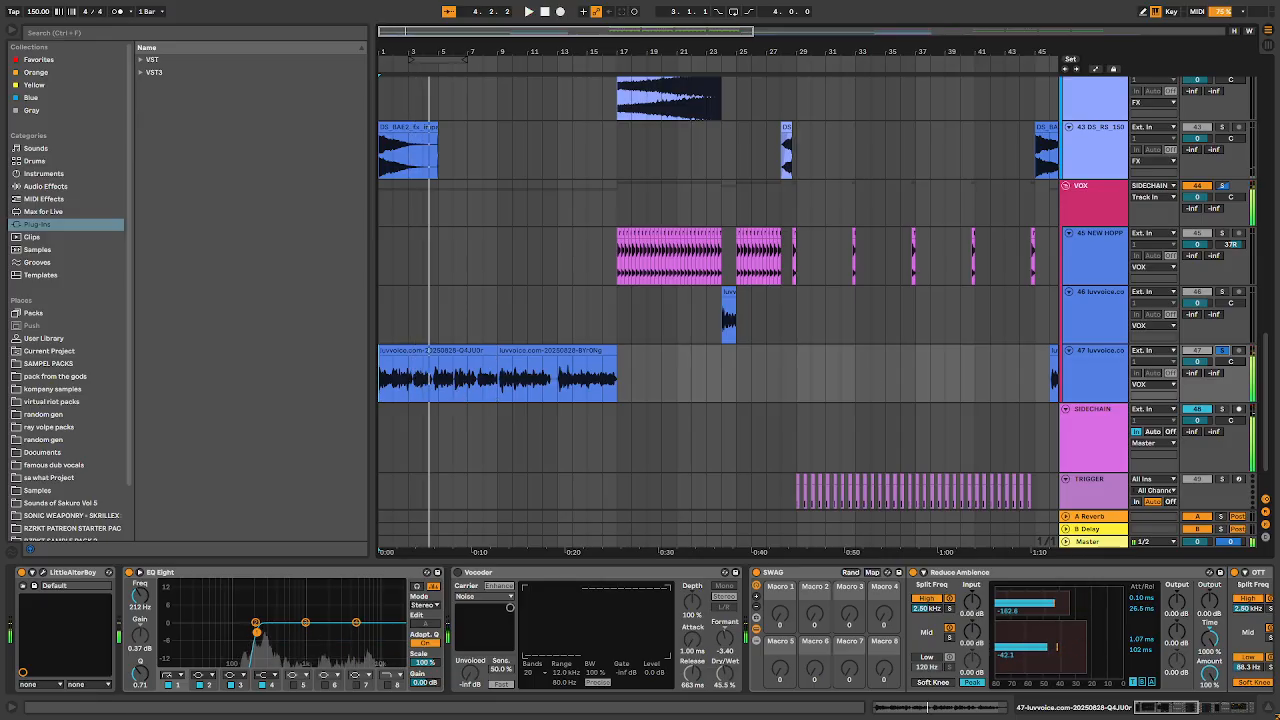
{"action": "left_click", "coordinate": [1222, 352]}
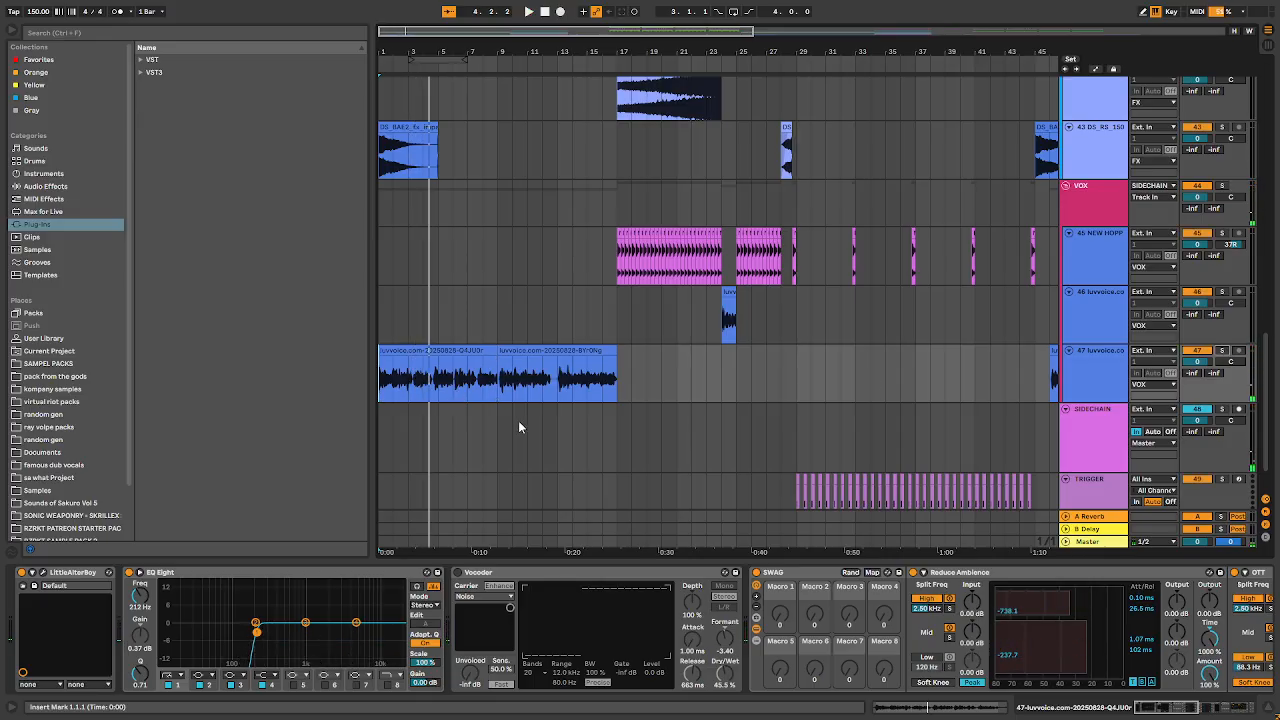
- Return to the SYNTHS group and play the full arrangement from bar 15 into the next section
{"action": "scroll", "coordinate": [516, 392], "scroll_direction": "down", "scroll_amount": 3}
{"action": "scroll", "coordinate": [433, 378], "scroll_direction": "down", "scroll_amount": 1}
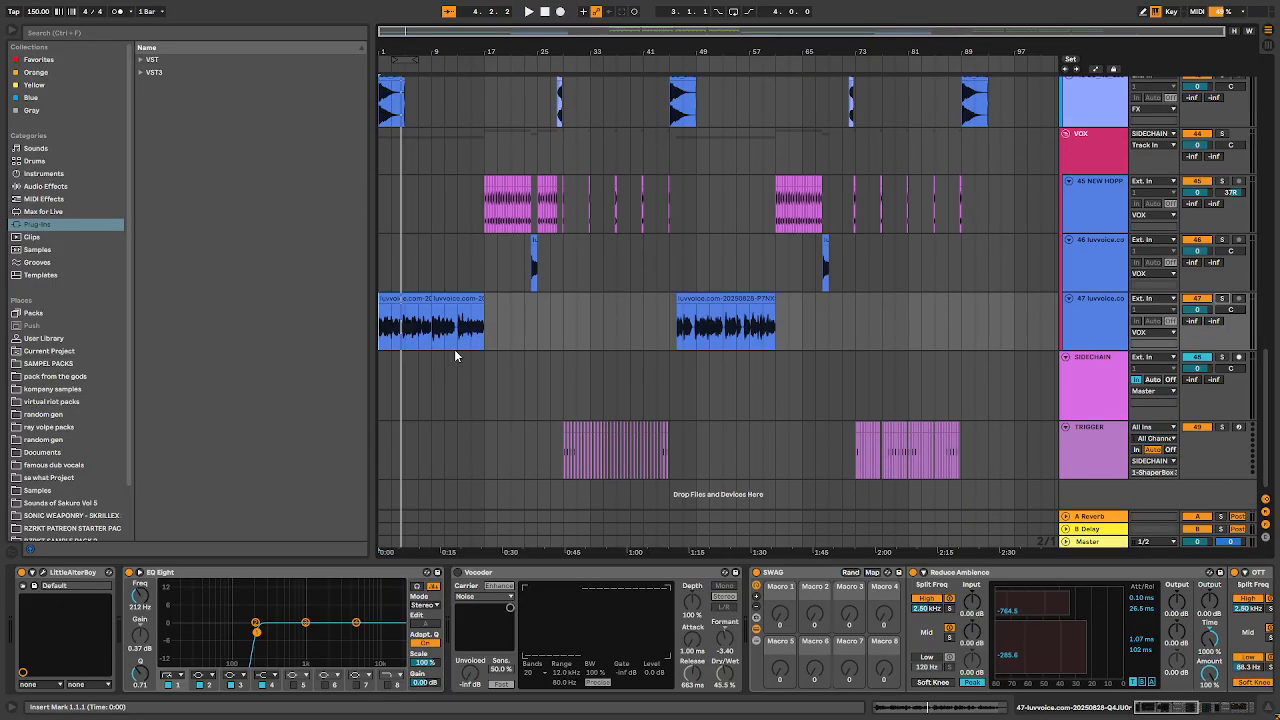
{"action": "scroll", "coordinate": [466, 345], "scroll_direction": "up", "scroll_amount": 12}
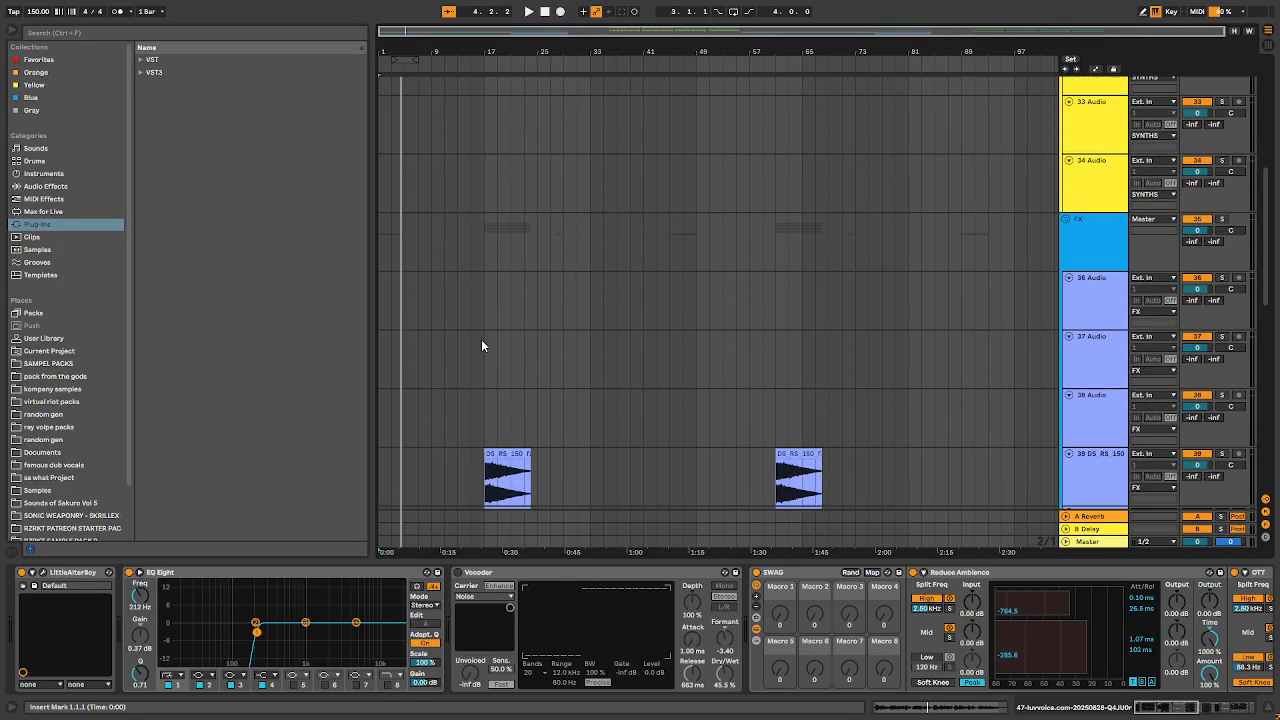
{"action": "scroll", "coordinate": [482, 345], "scroll_direction": "up", "scroll_amount": 6}
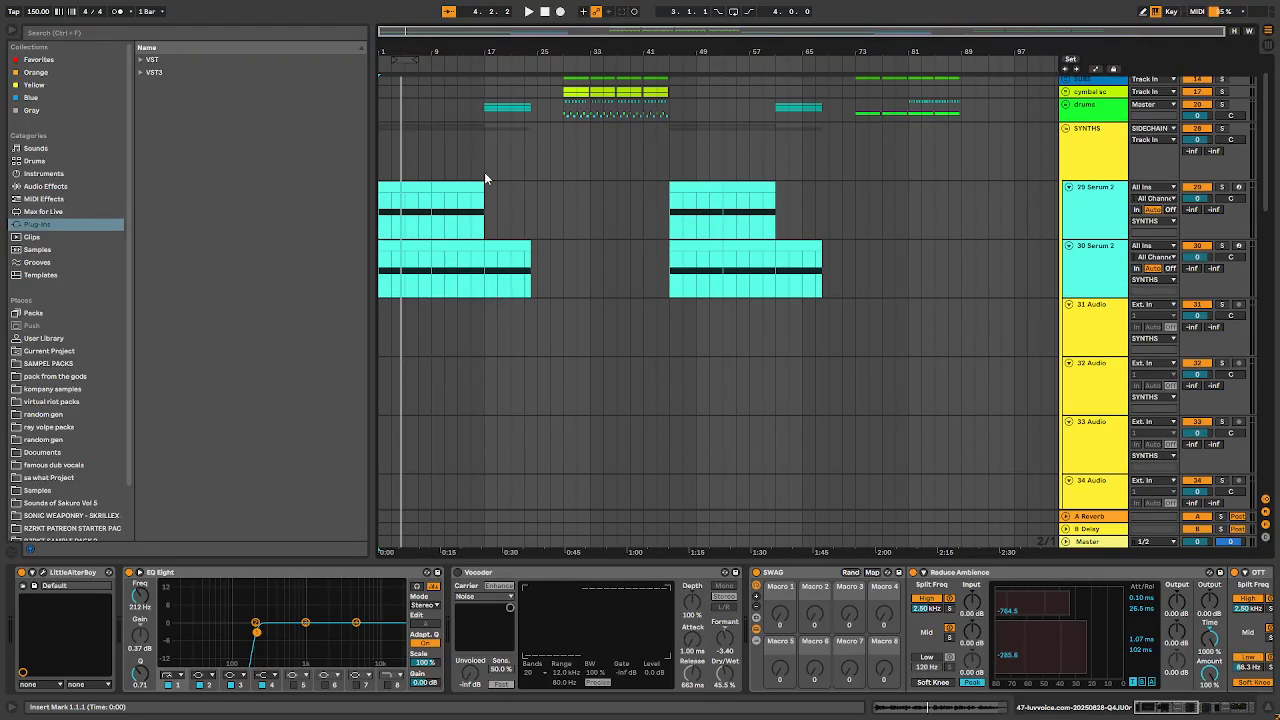
{"action": "left_click", "coordinate": [476, 134]}
{"action": "key", "text": "space"}
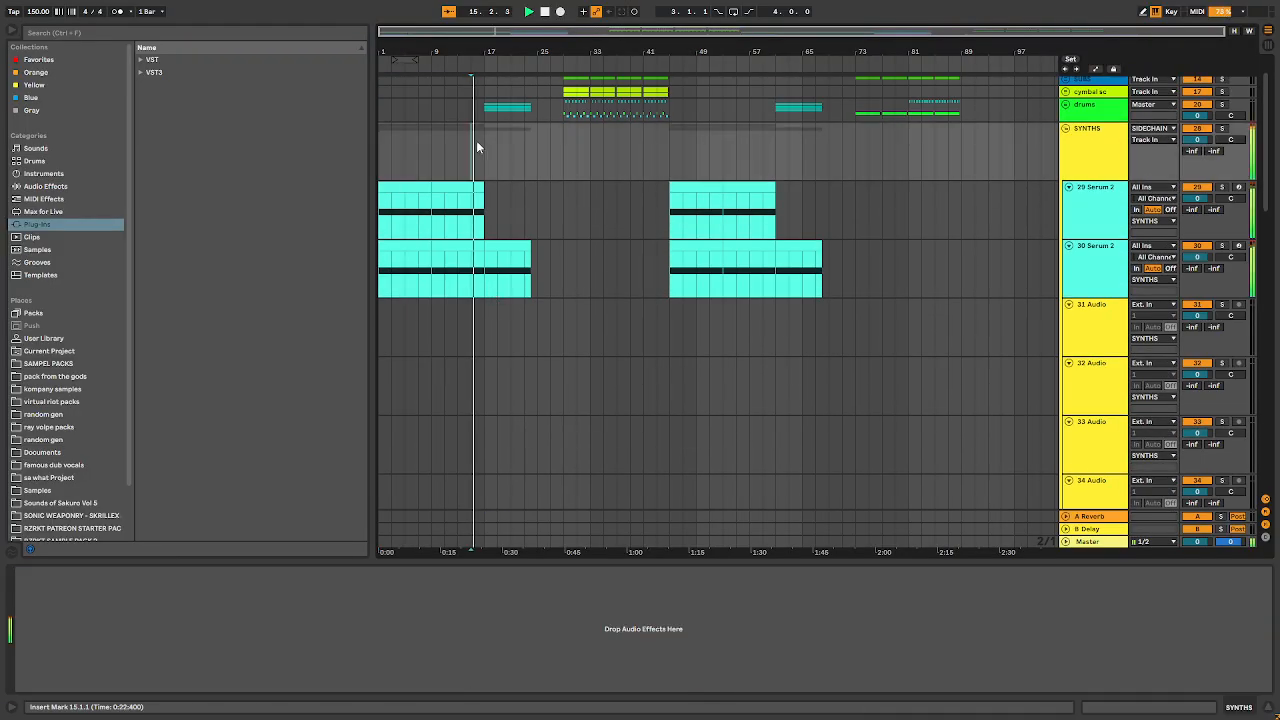
{"action": "scroll", "coordinate": [1215, 165], "scroll_direction": "up", "scroll_amount": 2}
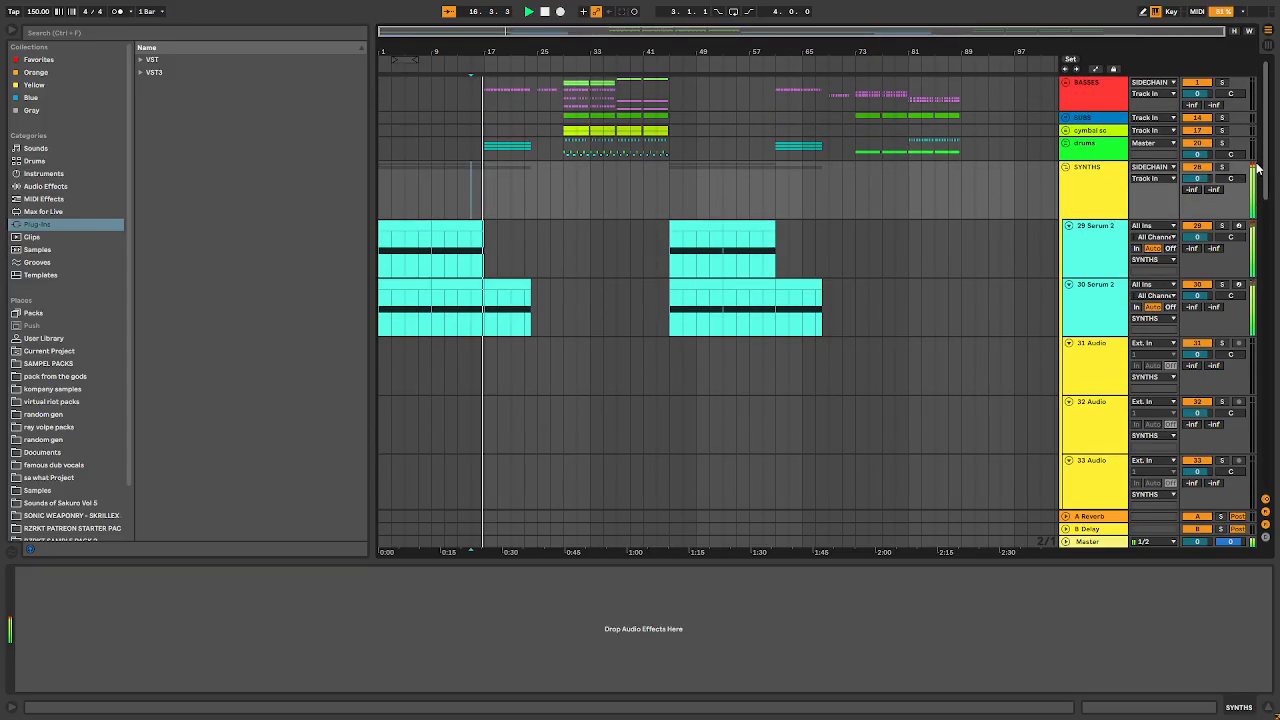
- Set the insert marker at bar 17 on the BASSES group, fold the SYNTHS group, and magnify the build-up section
{"action": "left_click", "coordinate": [485, 108]}
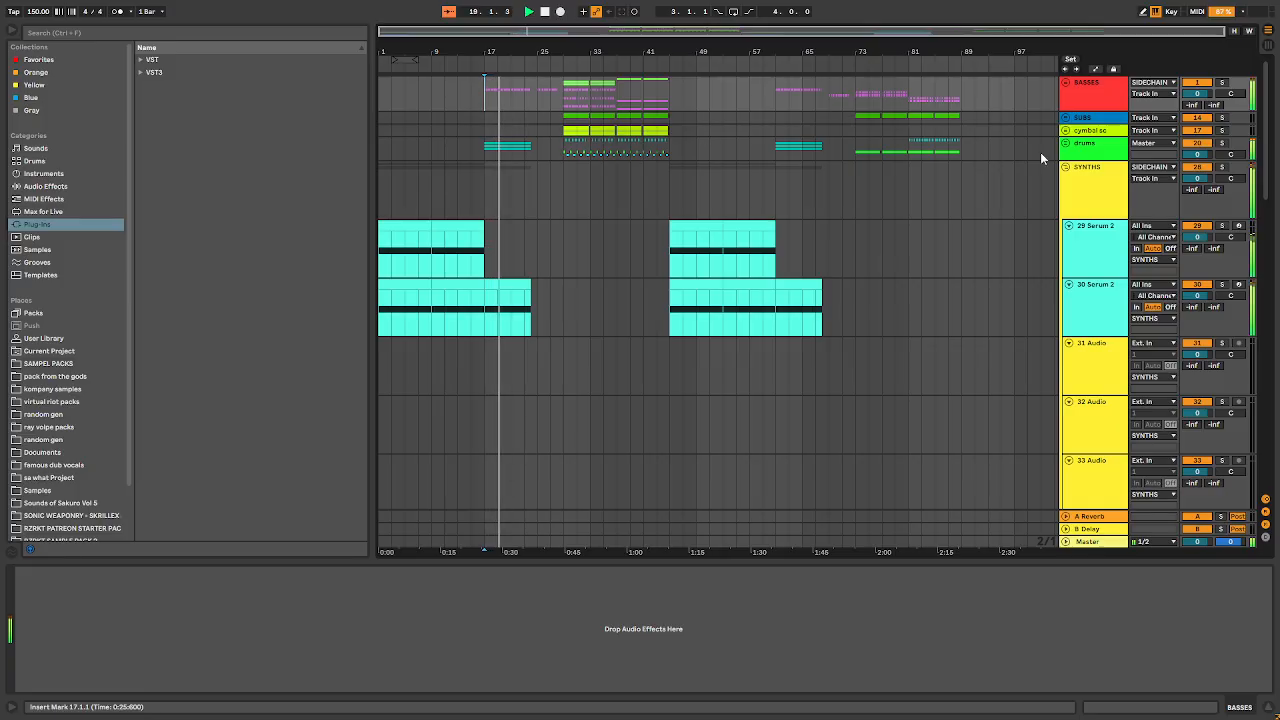
{"action": "left_click", "coordinate": [1065, 168]}
{"action": "scroll", "coordinate": [492, 127], "scroll_direction": "up", "scroll_amount": 5}
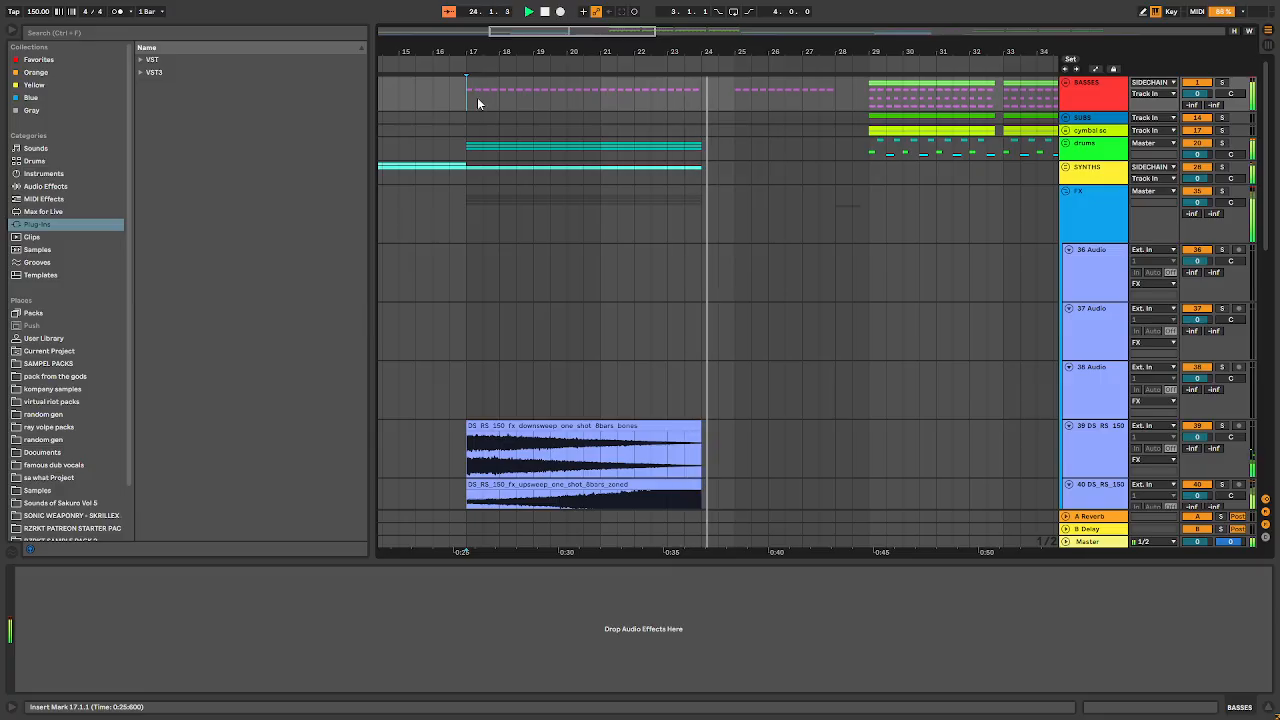
- Unfold the BASSES group, audition track 6 NEW HOPPERS soloed from bar 17, and clear the solo
{"action": "left_click", "coordinate": [1065, 82]}
{"action": "scroll", "coordinate": [465, 302], "scroll_direction": "down", "scroll_amount": 2}
{"action": "left_click", "coordinate": [461, 338]}
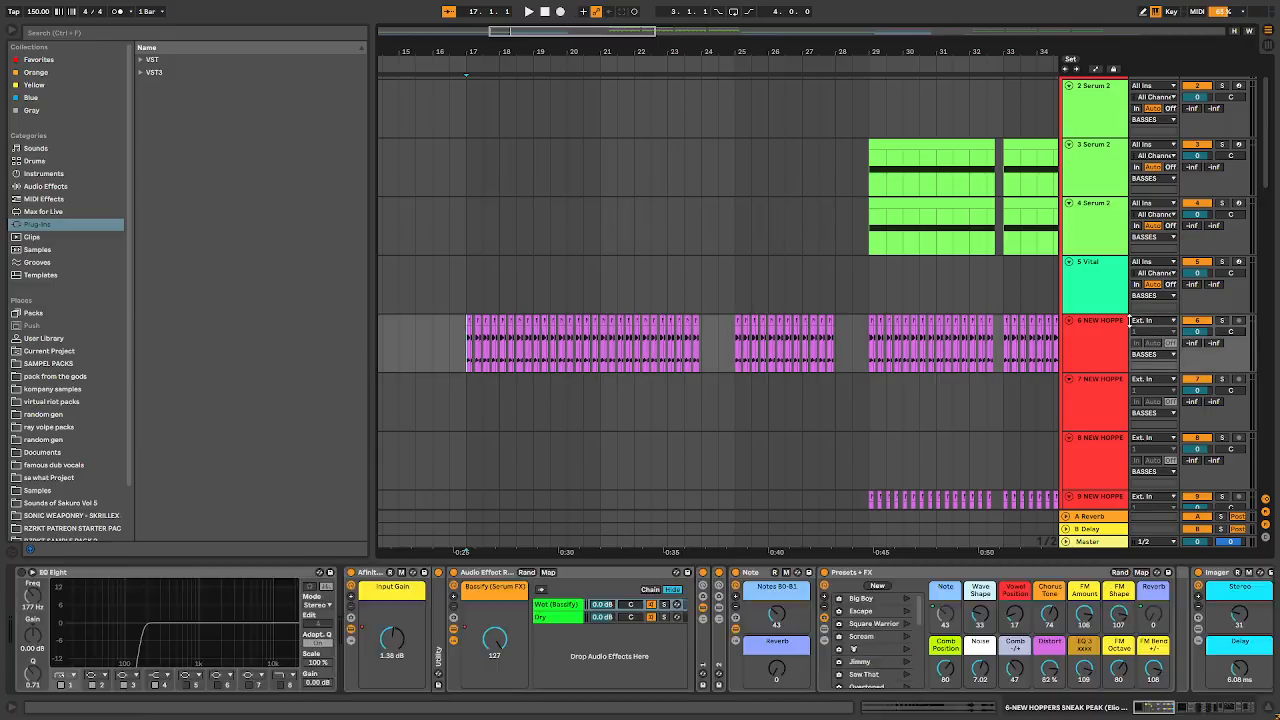
{"action": "left_click", "coordinate": [1222, 323]}
{"action": "key", "text": "space"}
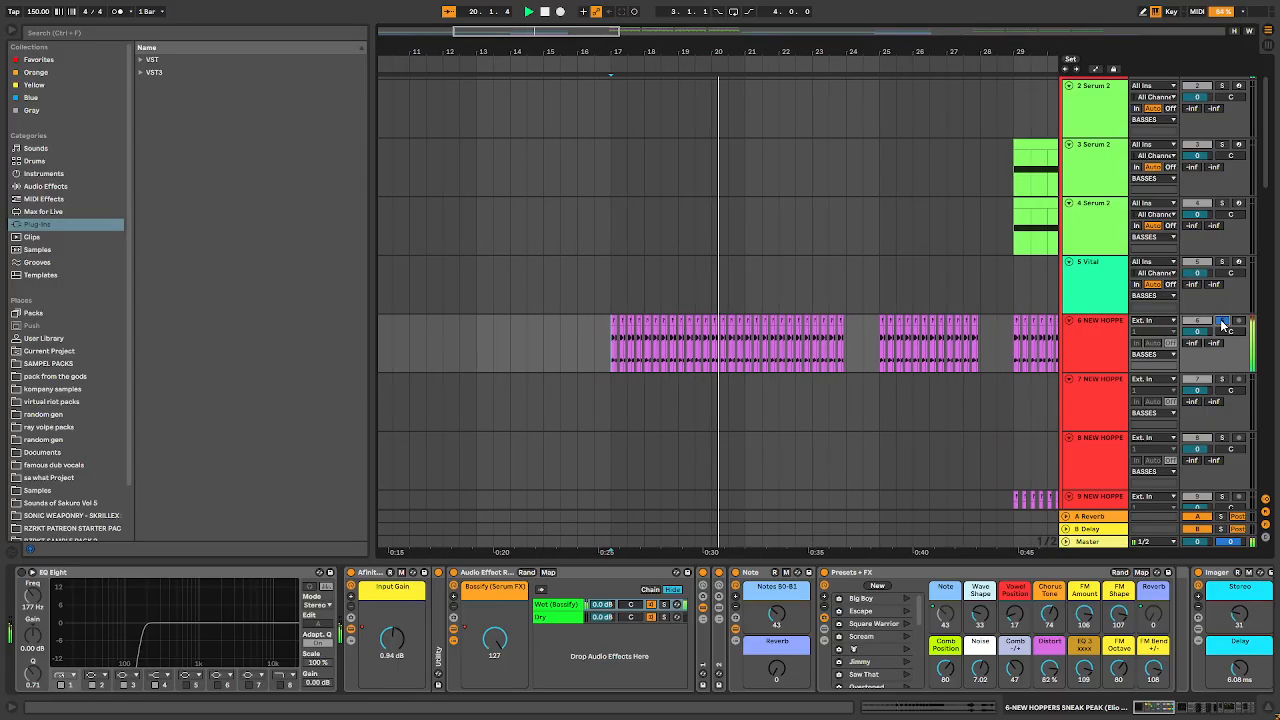
{"action": "key", "text": "space"}
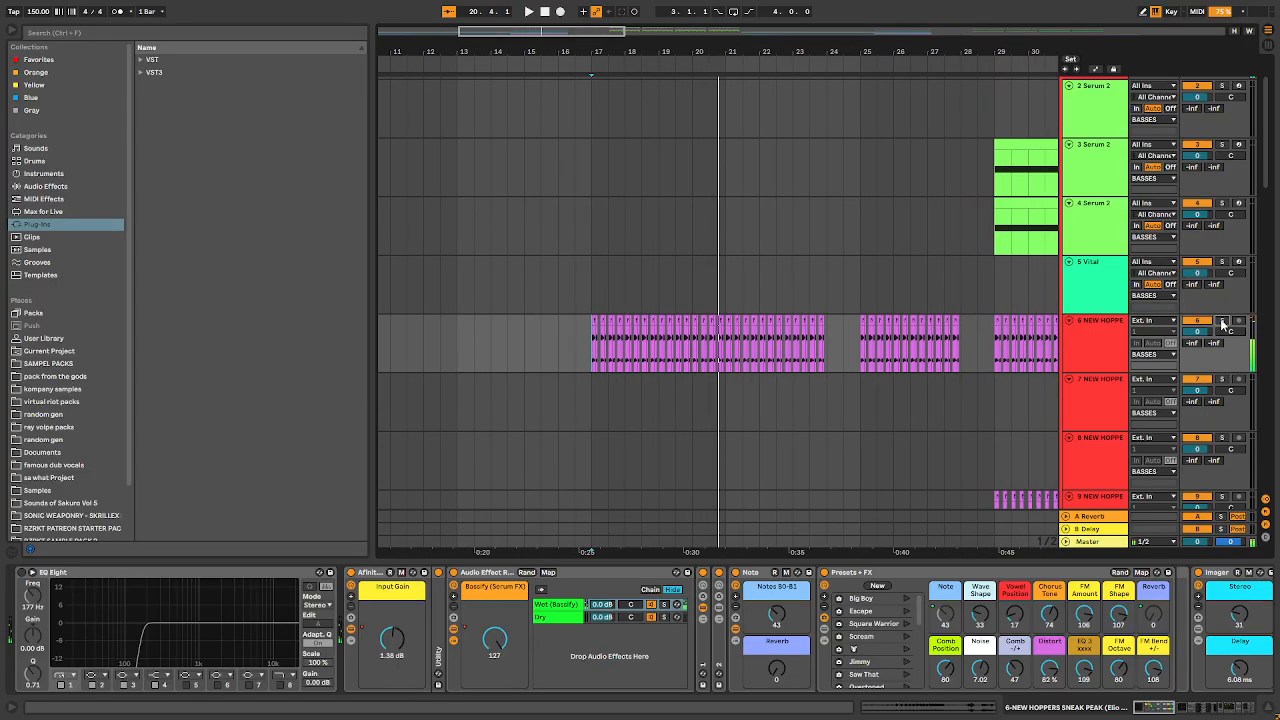
- Set the insert marker at bar 17 on the drums group and unfold the group
{"action": "scroll", "coordinate": [708, 370], "scroll_direction": "down", "scroll_amount": 2}
{"action": "scroll", "coordinate": [708, 371], "scroll_direction": "down", "scroll_amount": 10}
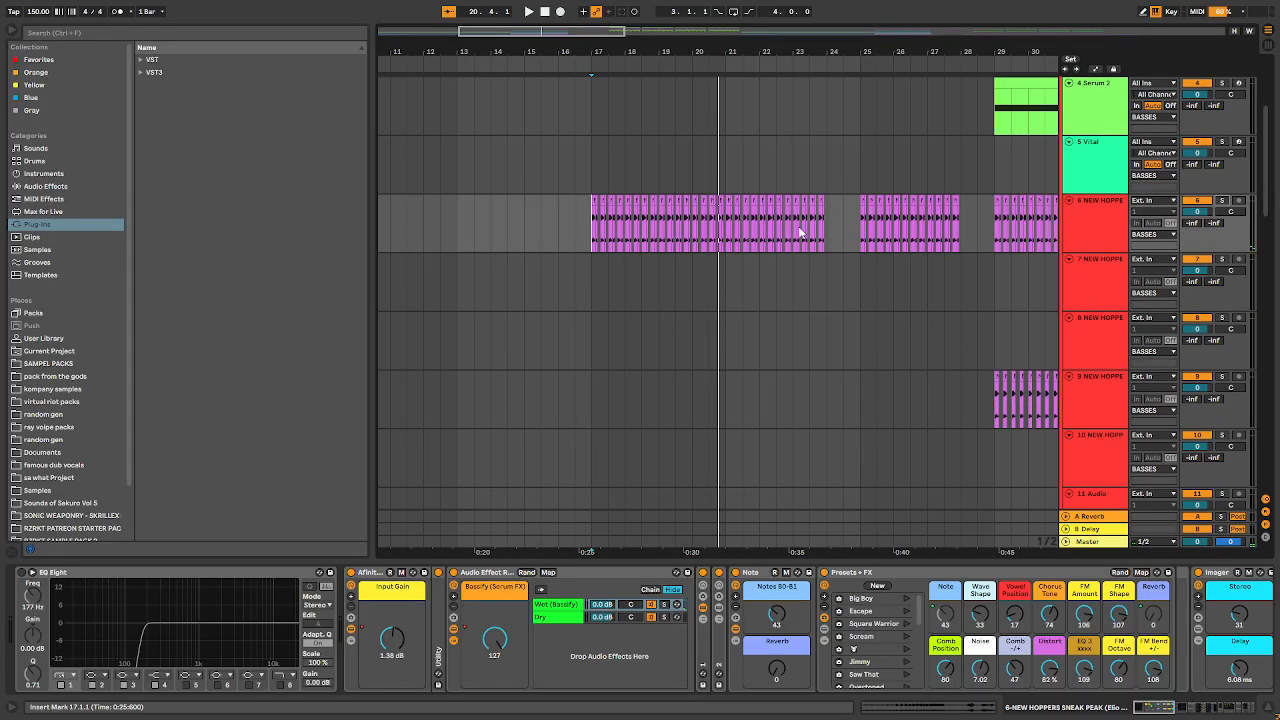
{"action": "left_click", "coordinate": [591, 295]}
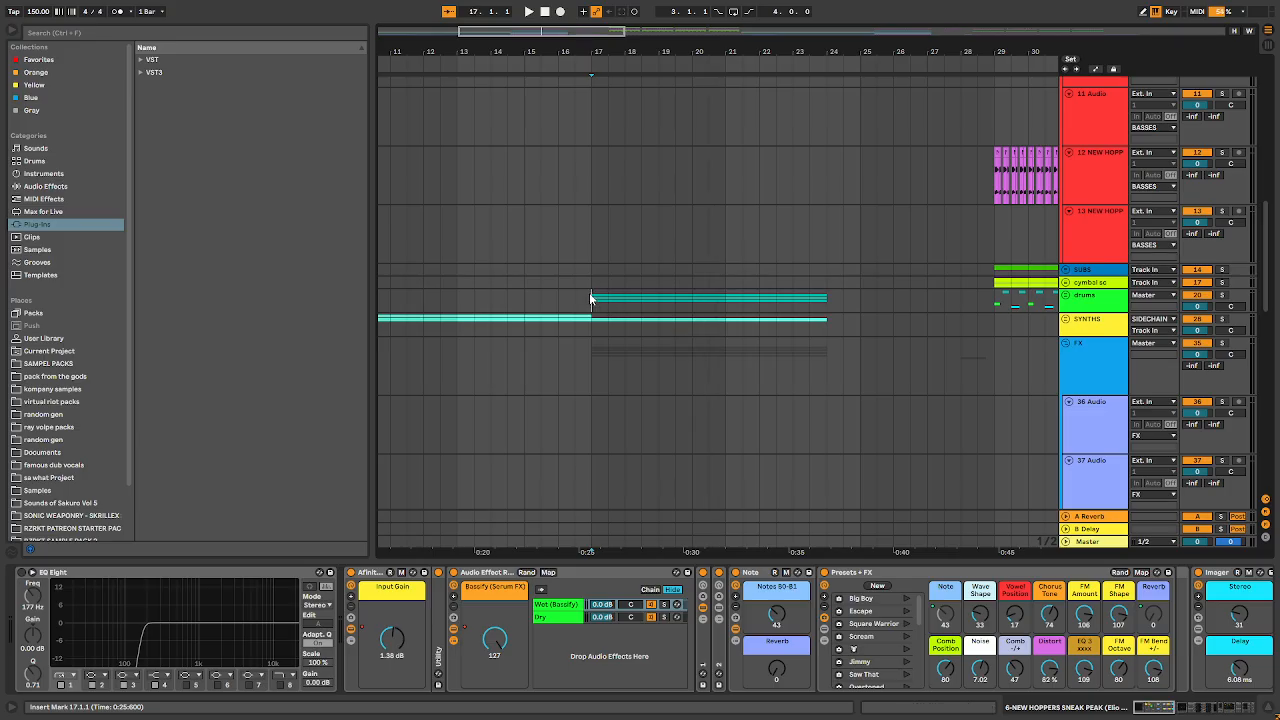
{"action": "left_click", "coordinate": [1066, 297]}
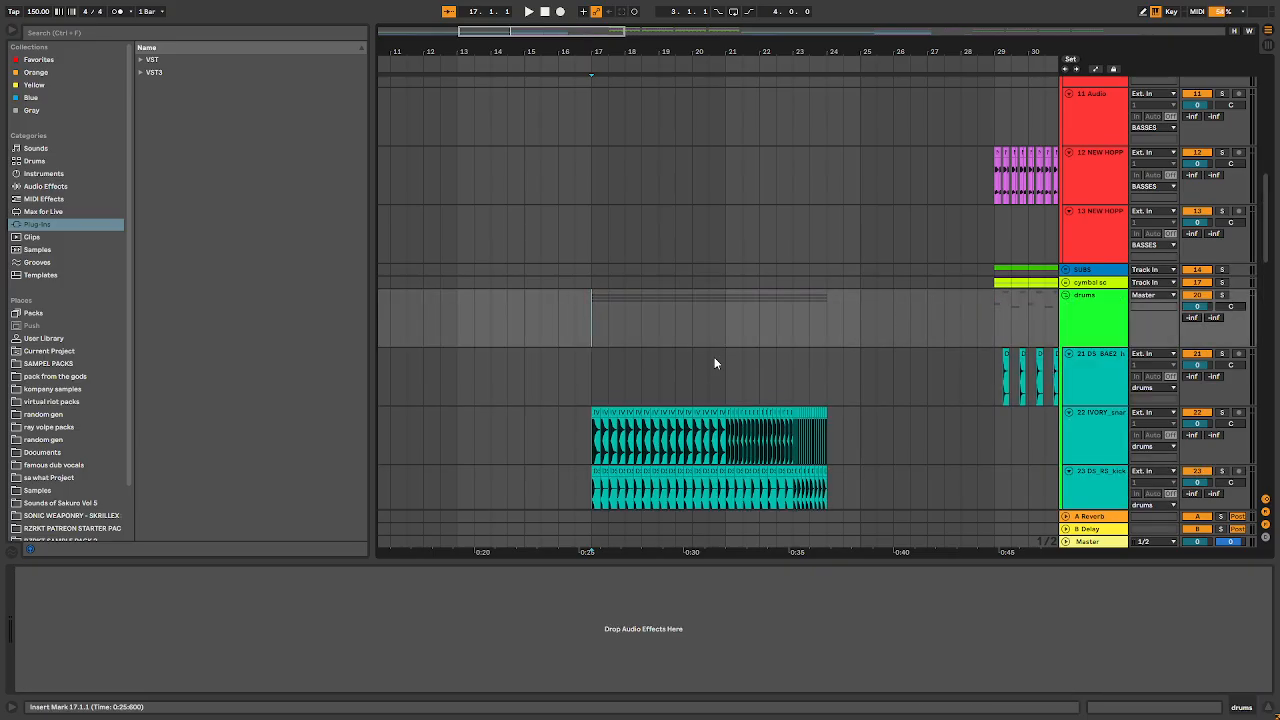
- Audition the snare, kick and Blanke build-up on tracks 22 to 24, soloing each in turn from bar 17, and clear the solo
{"action": "scroll", "coordinate": [714, 357], "scroll_direction": "down", "scroll_amount": 4}
{"action": "left_click", "coordinate": [686, 328]}
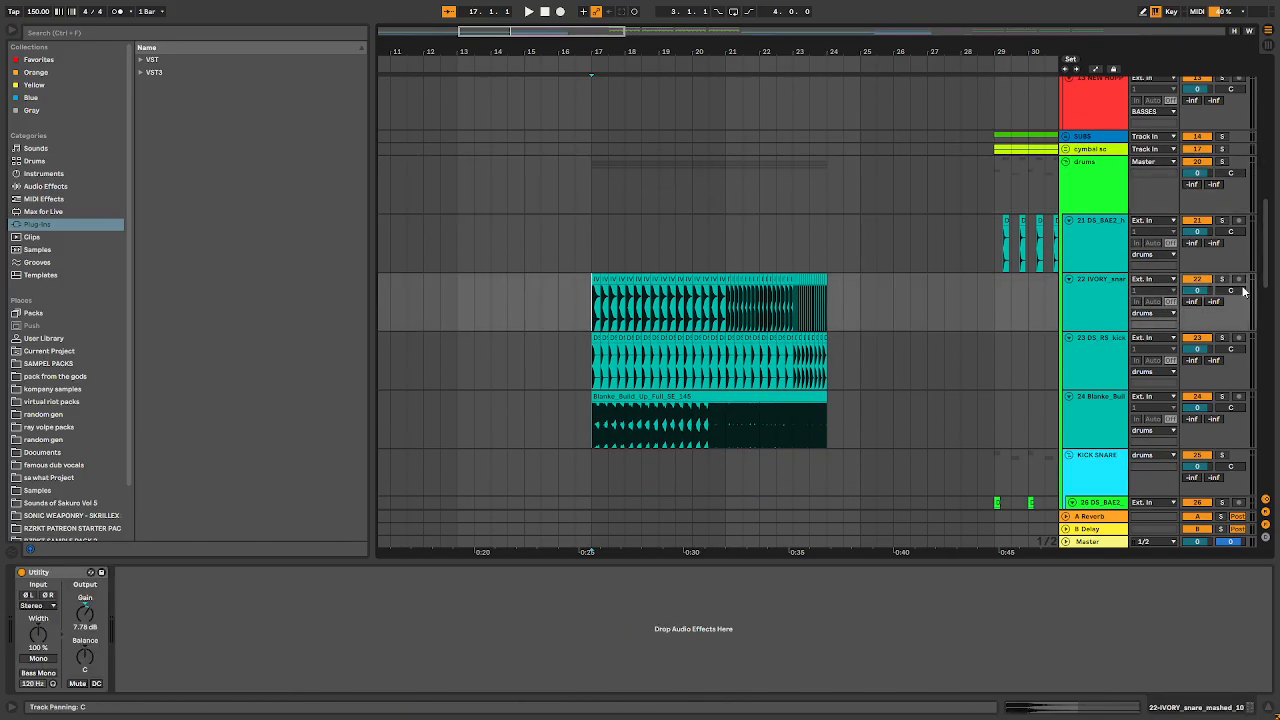
{"action": "left_click", "coordinate": [1221, 279]}
{"action": "key", "text": "space"}
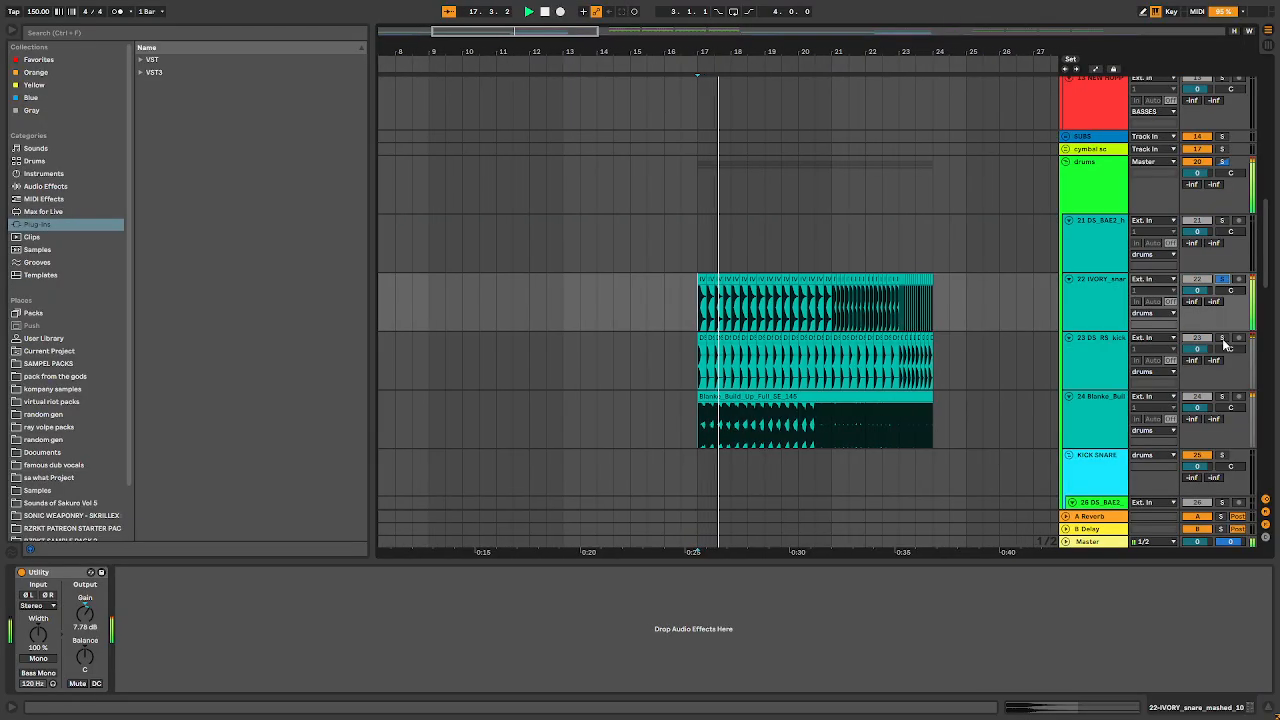
{"action": "left_click", "coordinate": [1221, 339]}
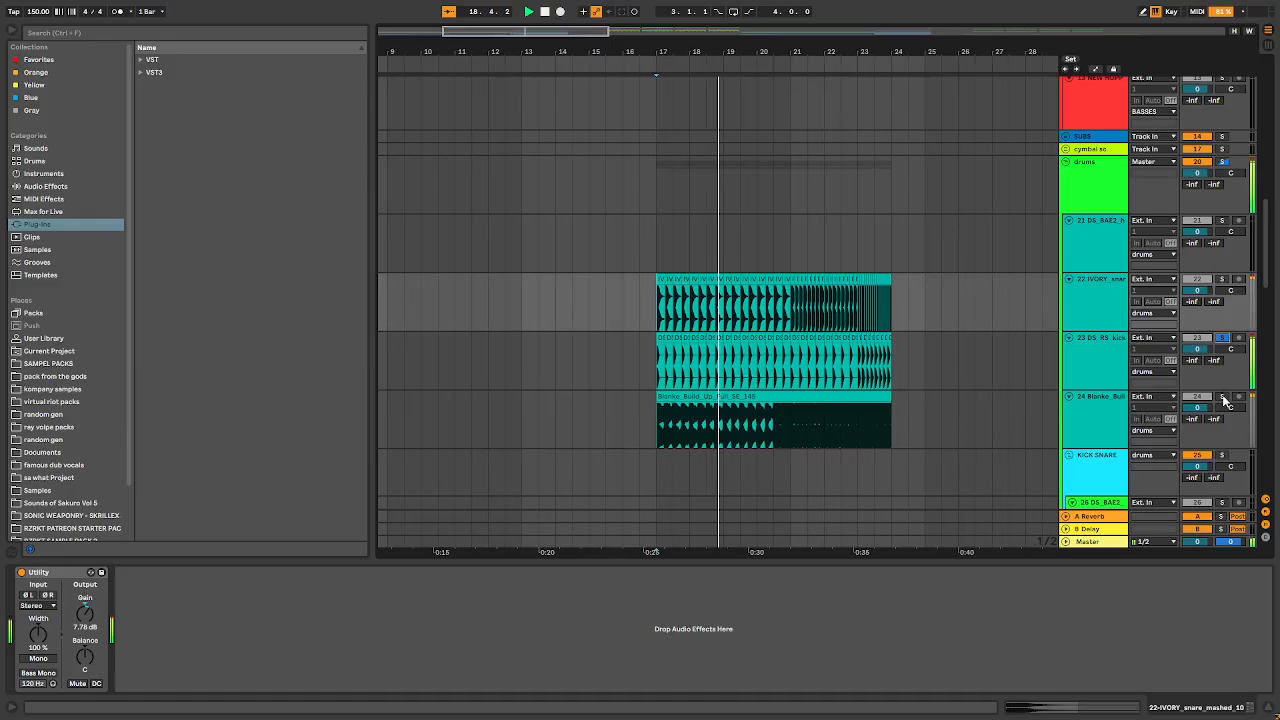
{"action": "left_click", "coordinate": [1221, 397]}
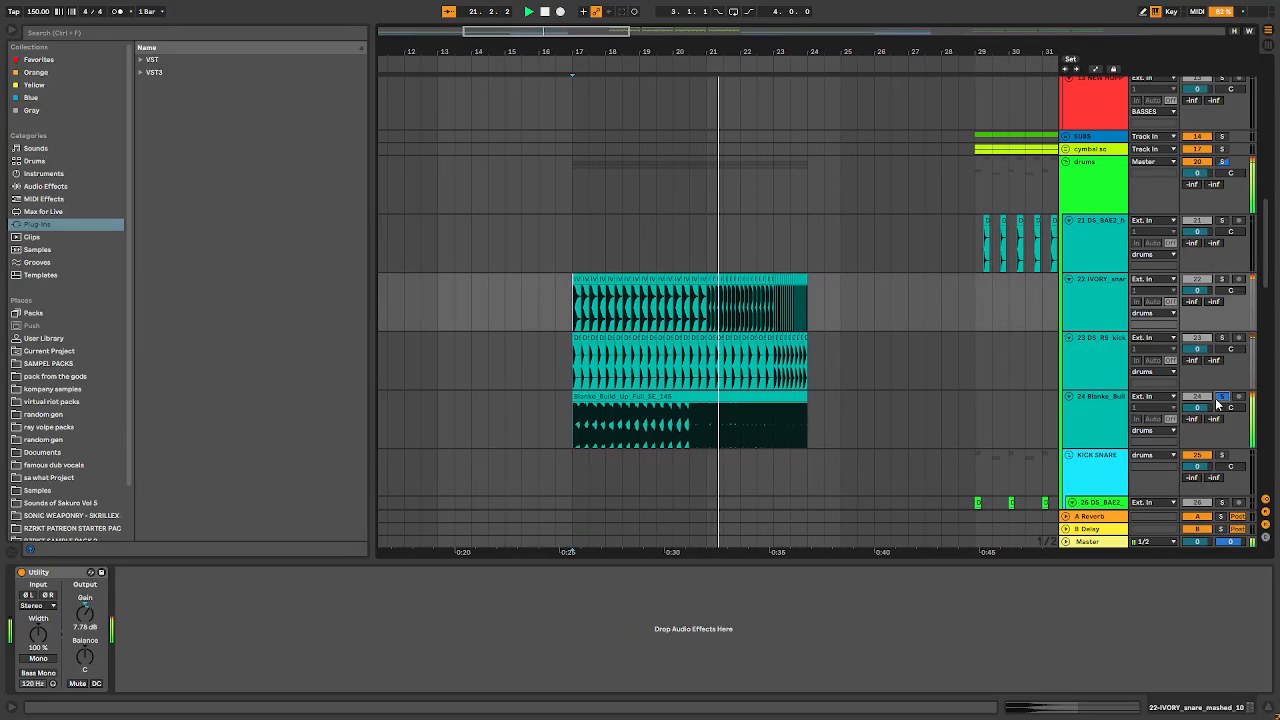
{"action": "left_click", "coordinate": [1220, 399]}
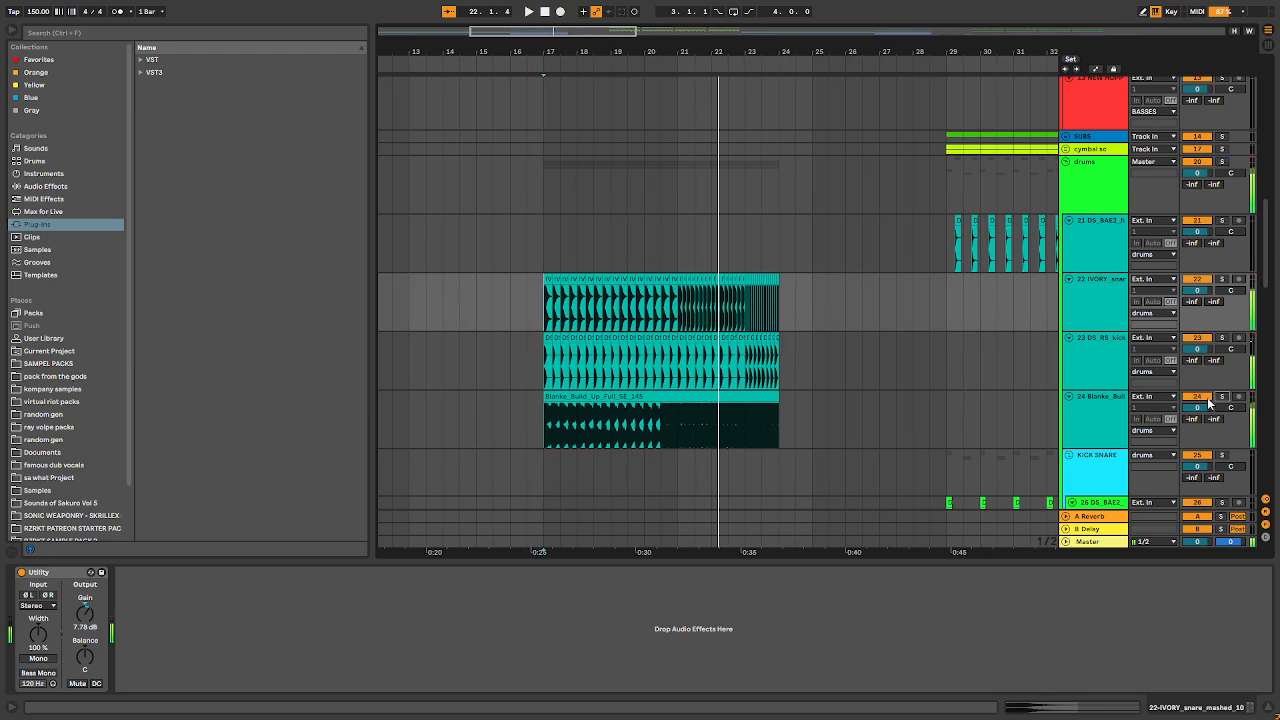
- Unfold the SYNTHS group and examine the build-up's synth, FX and VOX clips
{"action": "scroll", "coordinate": [565, 427], "scroll_direction": "up", "scroll_amount": 6}
{"action": "scroll", "coordinate": [590, 418], "scroll_direction": "down", "scroll_amount": 6}
{"action": "scroll", "coordinate": [708, 404], "scroll_direction": "down", "scroll_amount": 10}
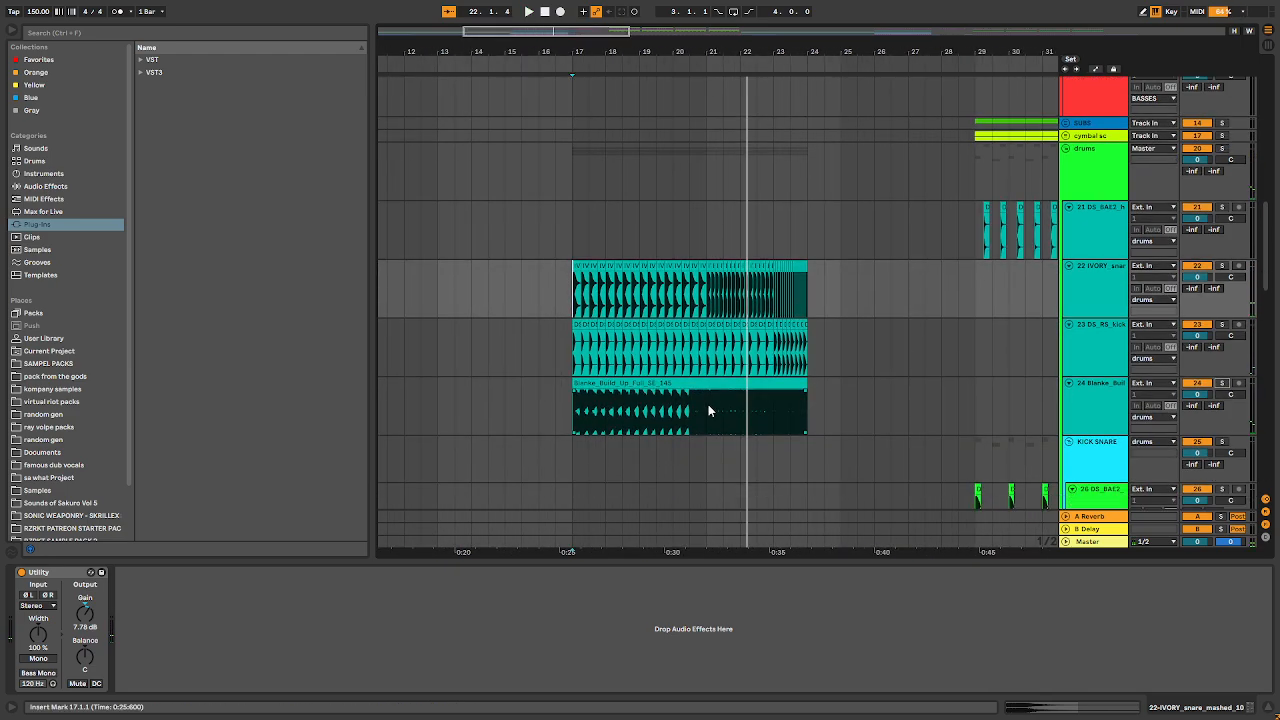
{"action": "left_click", "coordinate": [1065, 326]}
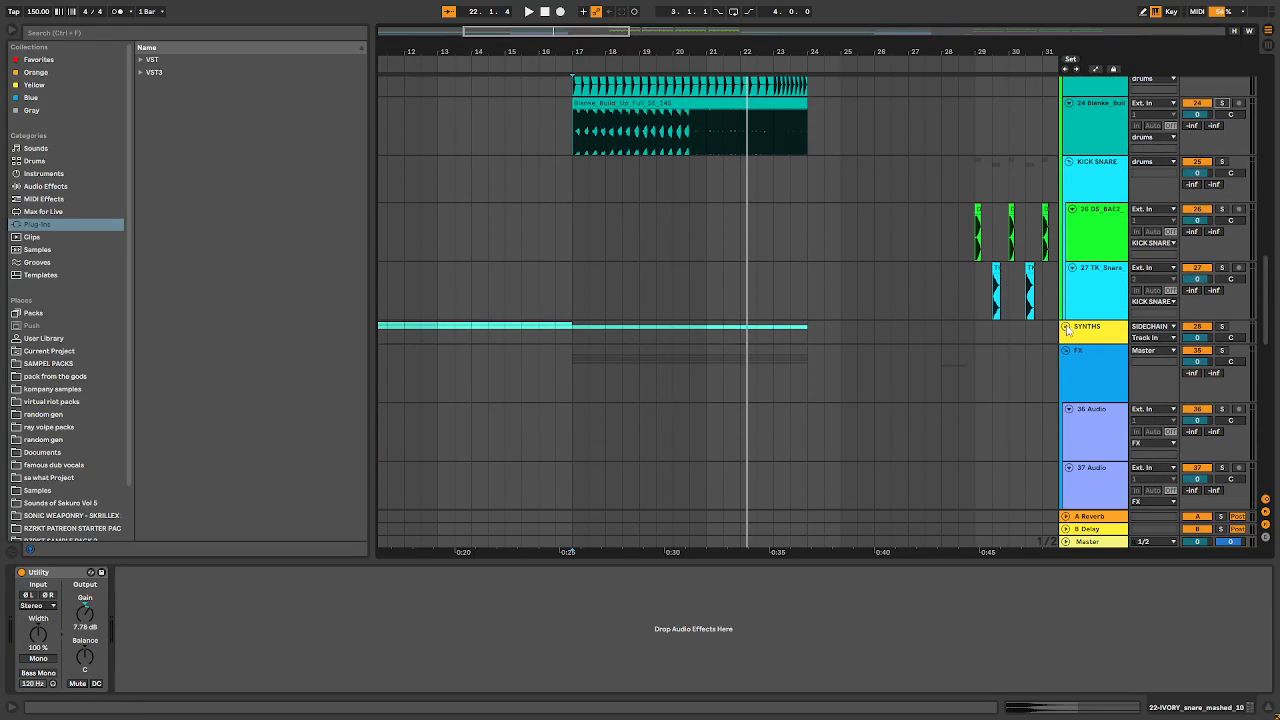
{"action": "scroll", "coordinate": [747, 376], "scroll_direction": "down", "scroll_amount": 5}
{"action": "scroll", "coordinate": [747, 376], "scroll_direction": "down", "scroll_amount": 4}
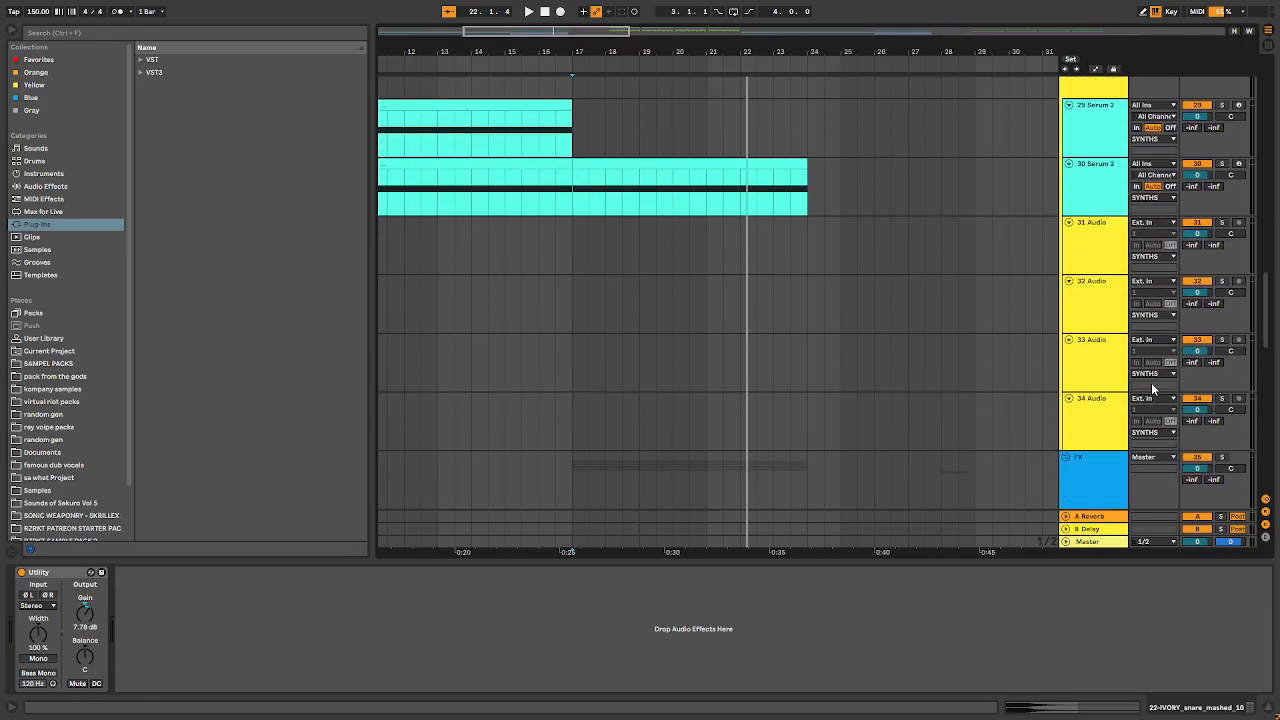
{"action": "scroll", "coordinate": [558, 268], "scroll_direction": "down", "scroll_amount": 15}
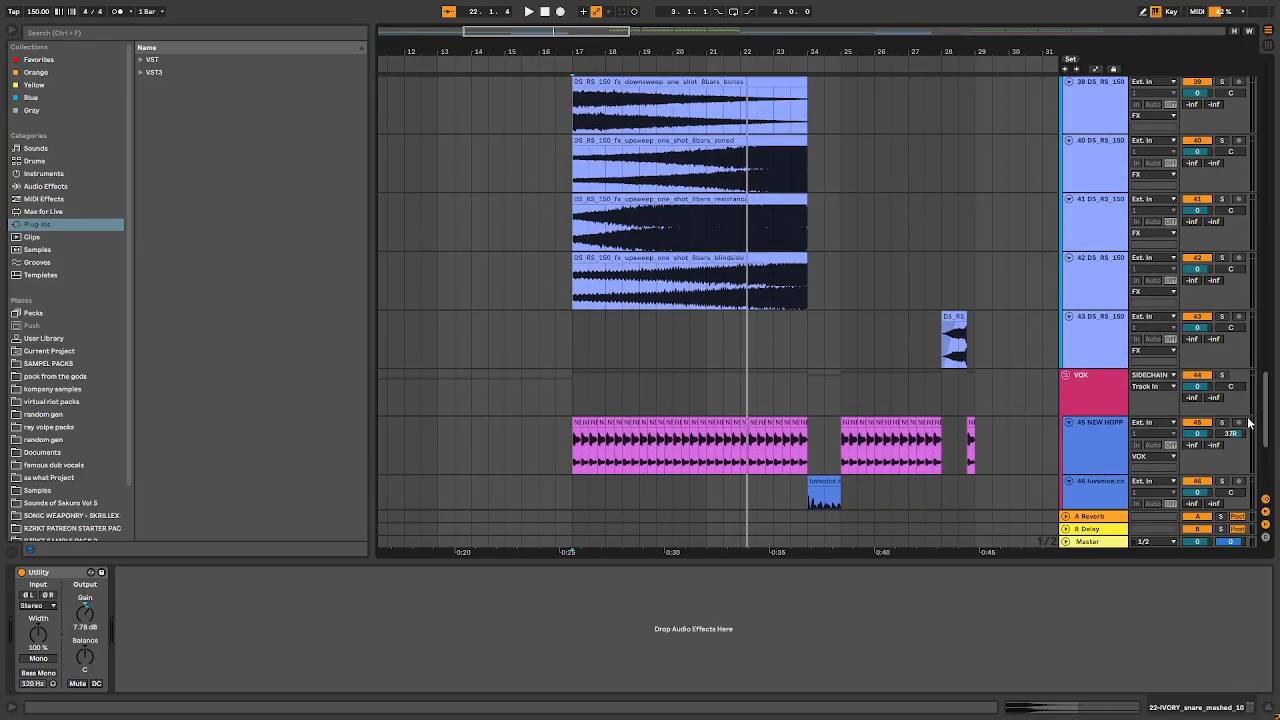
{"action": "scroll", "coordinate": [703, 245], "scroll_direction": "down", "scroll_amount": 4}
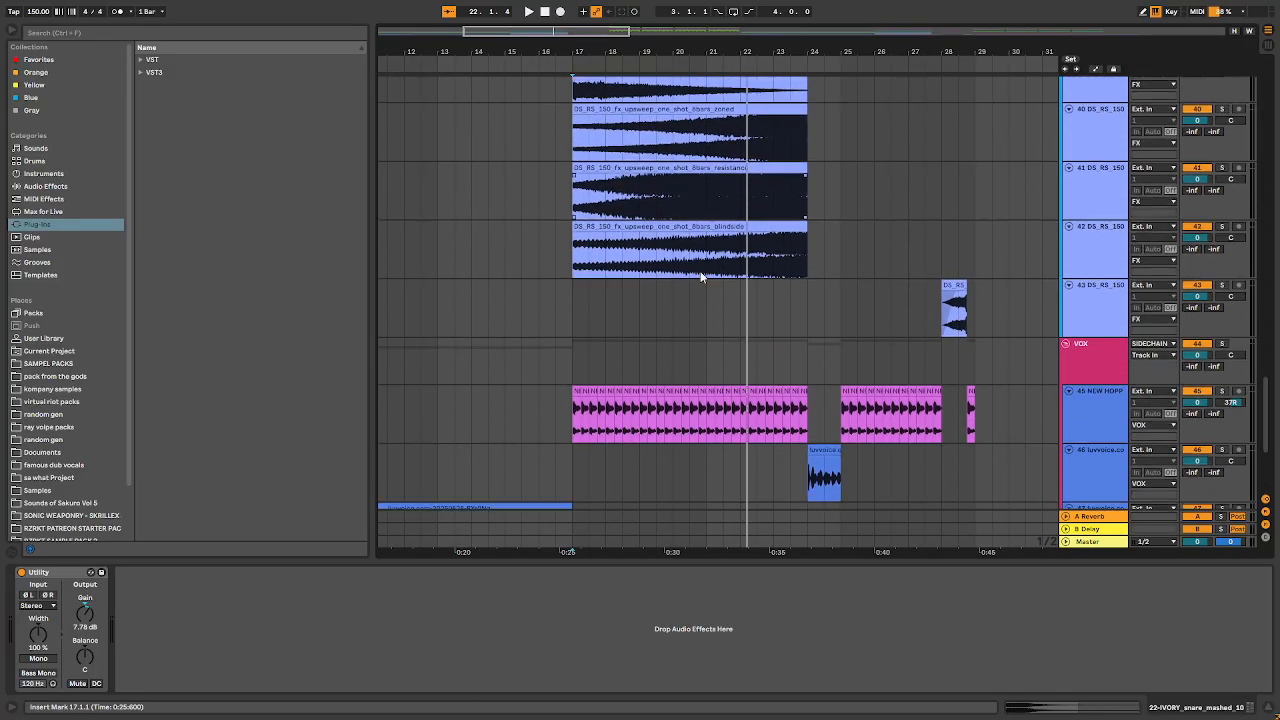
- Set the insert marker at bar 17 on track 45 in the VOX group and magnify its first NEW HOPPERS clips
{"action": "left_click", "coordinate": [574, 418]}
{"action": "scroll", "coordinate": [694, 246], "scroll_direction": "up", "scroll_amount": 1}
{"action": "scroll", "coordinate": [600, 372], "scroll_direction": "down", "scroll_amount": 2}
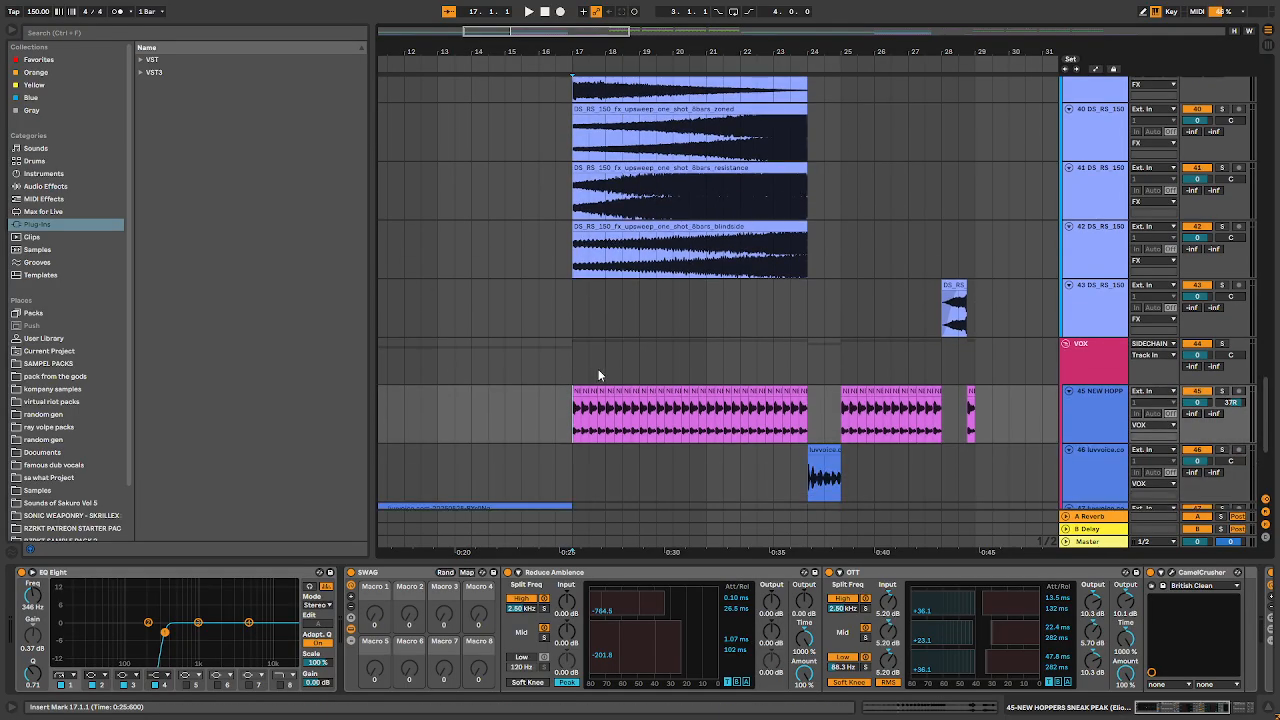
{"action": "left_click", "coordinate": [578, 364]}
{"action": "scroll", "coordinate": [572, 371], "scroll_direction": "up", "scroll_amount": 4}
{"action": "left_click", "coordinate": [575, 373]}
{"action": "scroll", "coordinate": [582, 374], "scroll_direction": "up", "scroll_amount": 3}
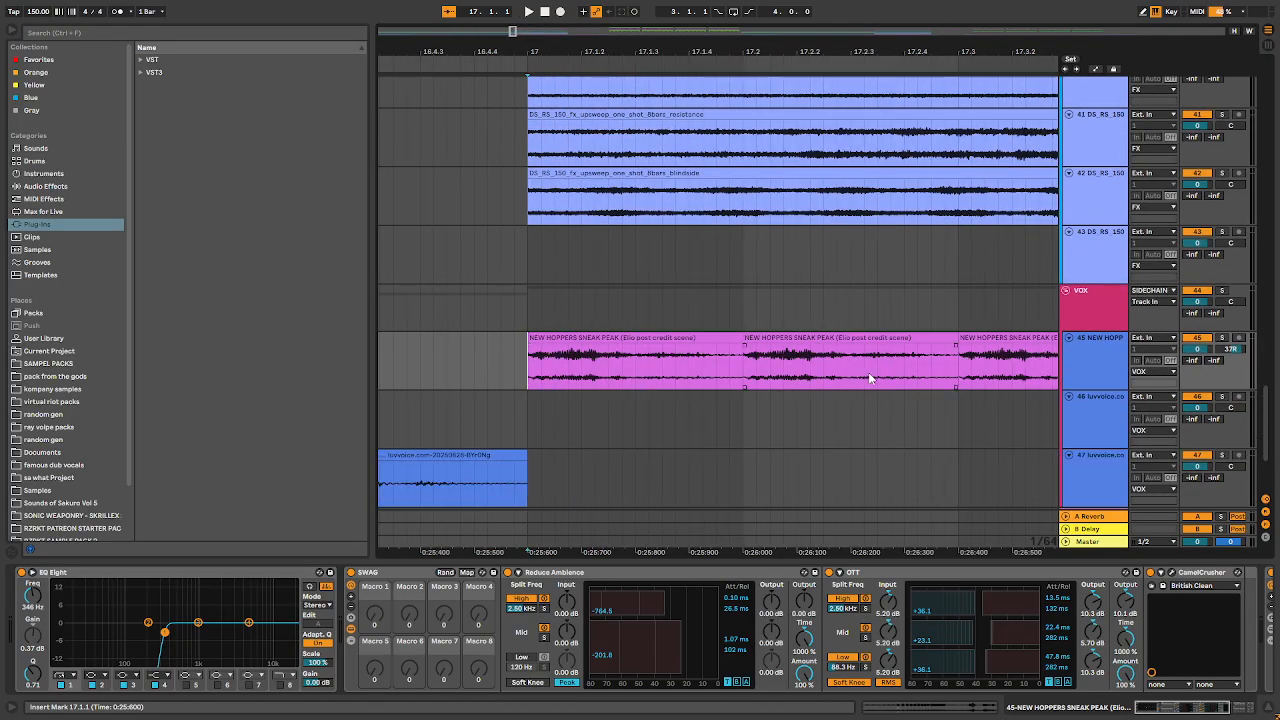
- Audition track 45 soloed from bar 17, clear the solo, and look through its whole effects chain
{"action": "scroll", "coordinate": [871, 377], "scroll_direction": "down", "scroll_amount": 3}
{"action": "key", "text": "space"}
{"action": "scroll", "coordinate": [906, 420], "scroll_direction": "down", "scroll_amount": 3}
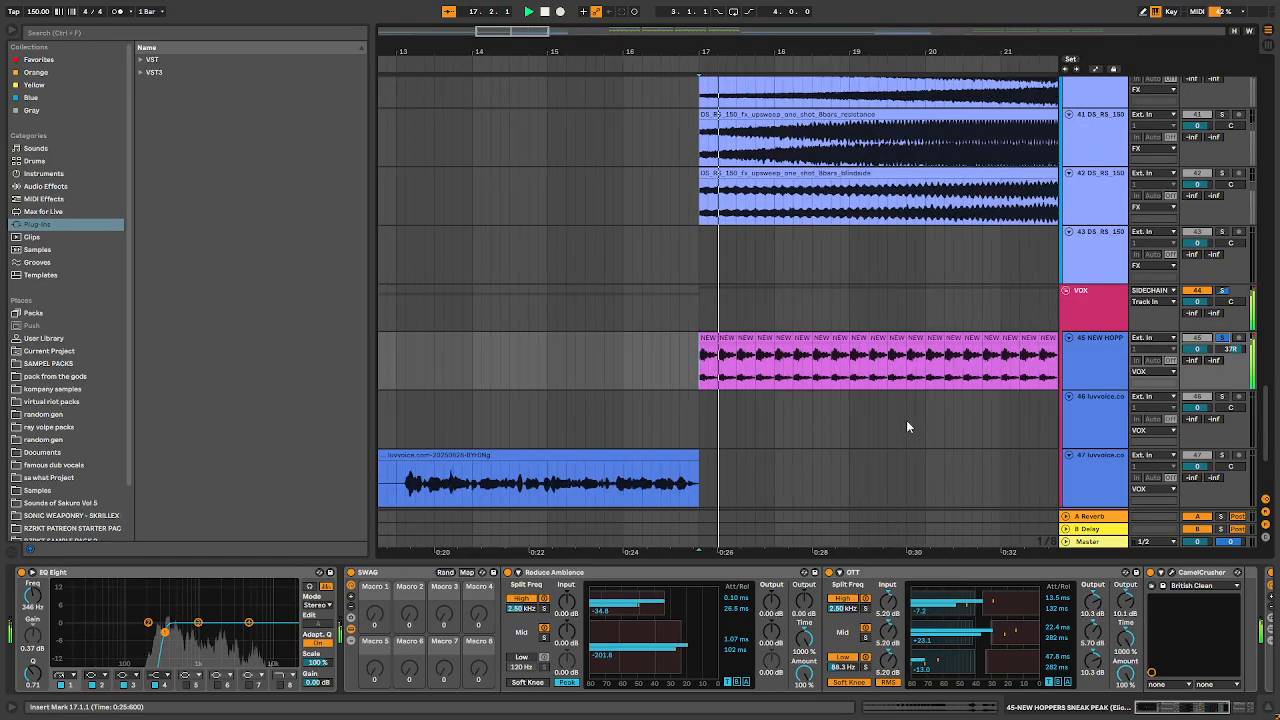
{"action": "key", "text": "space"}
{"action": "left_click", "coordinate": [1223, 339]}
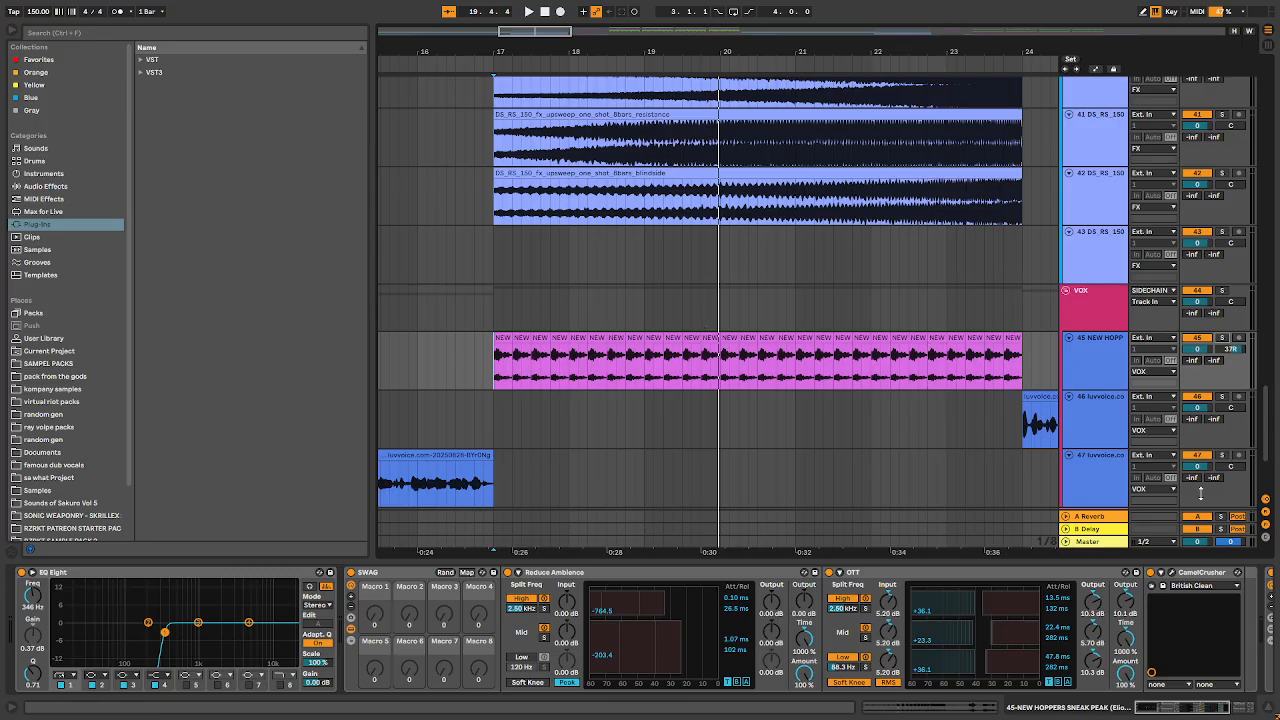
{"action": "scroll", "coordinate": [640, 628], "scroll_direction": "right", "scroll_amount": 4}
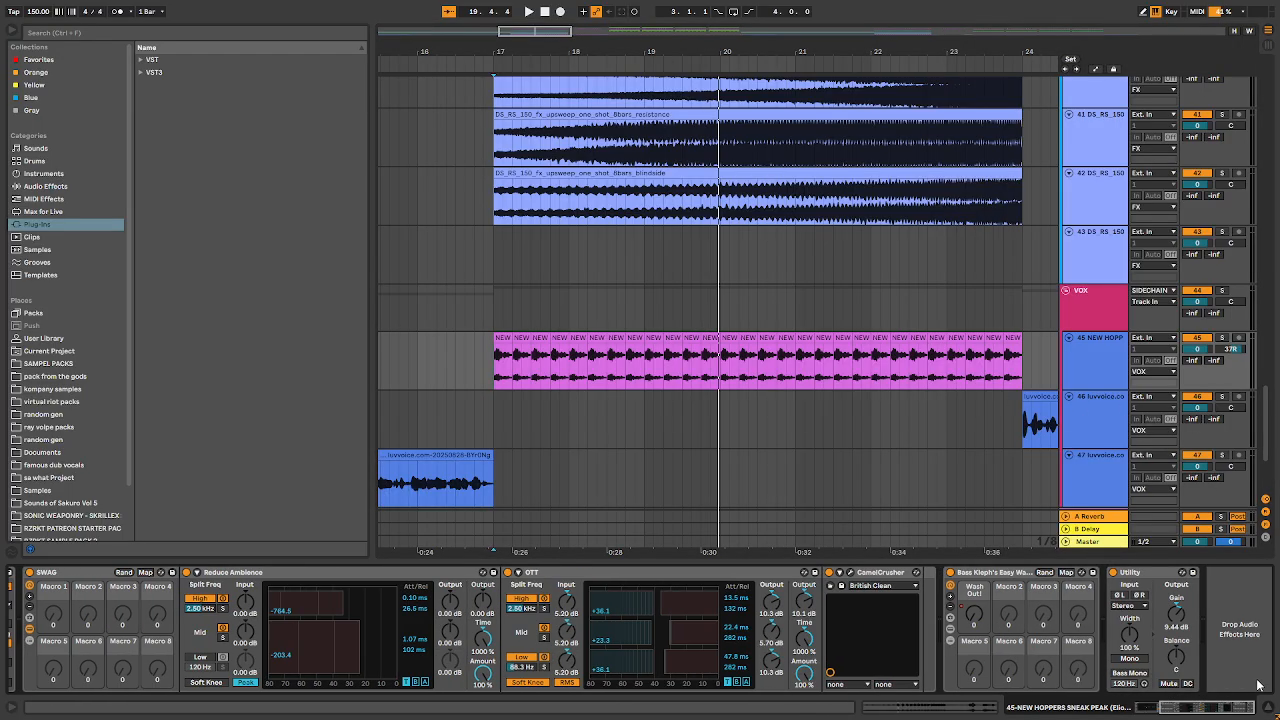
{"action": "scroll", "coordinate": [1200, 689], "scroll_direction": "left", "scroll_amount": 3}
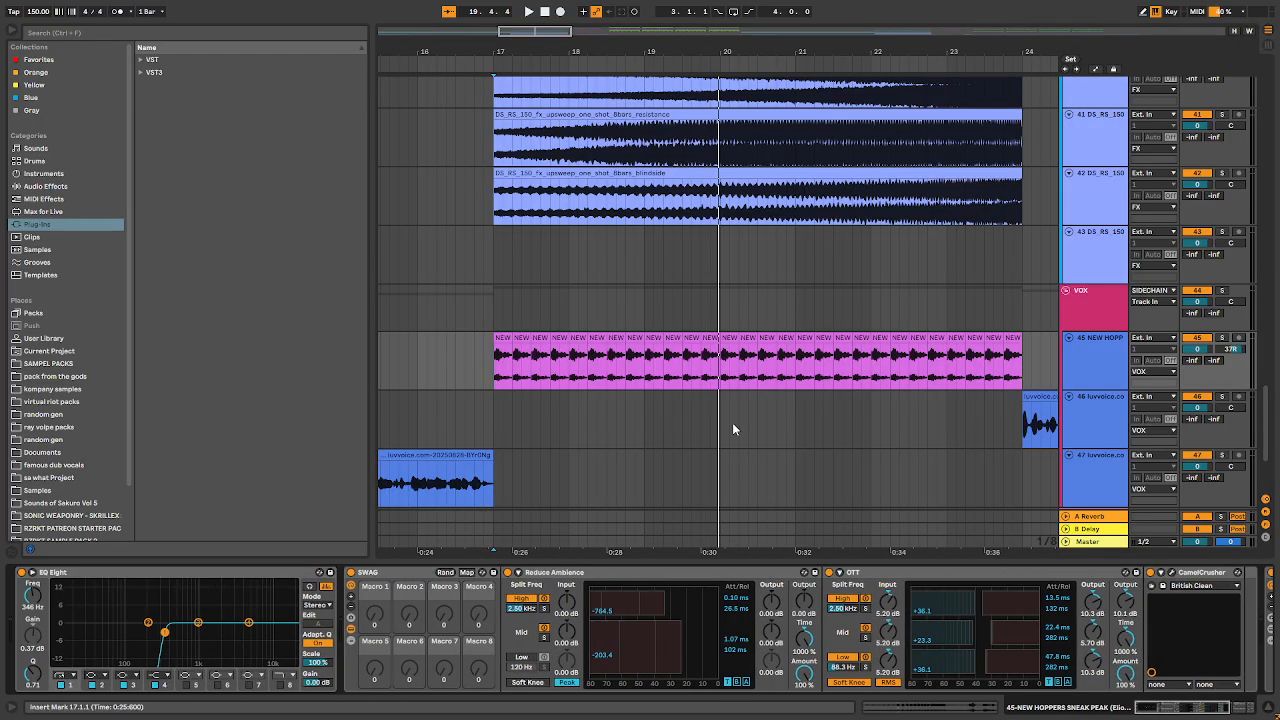
- Play the luvvoice vocal clip on track 46 from bar 24 and inspect its waveform up close
{"action": "scroll", "coordinate": [702, 384], "scroll_direction": "down", "scroll_amount": 5}
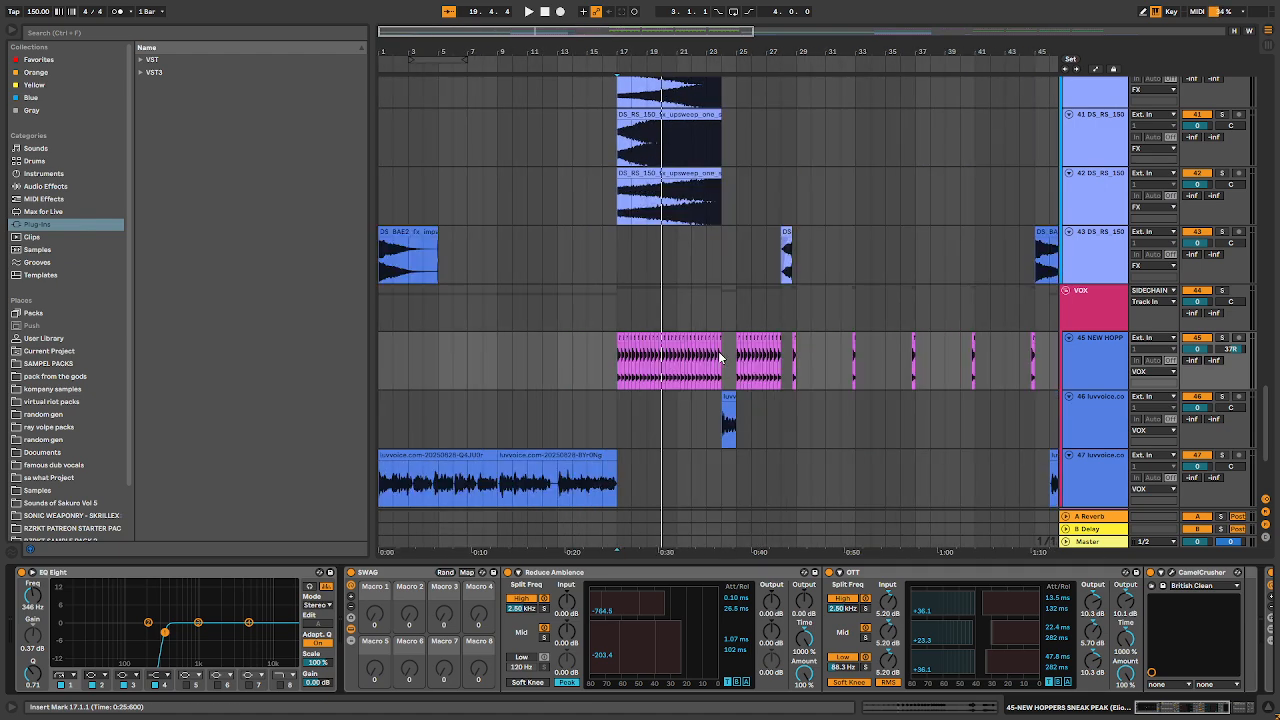
{"action": "left_click", "coordinate": [719, 356]}
{"action": "left_click", "coordinate": [727, 420]}
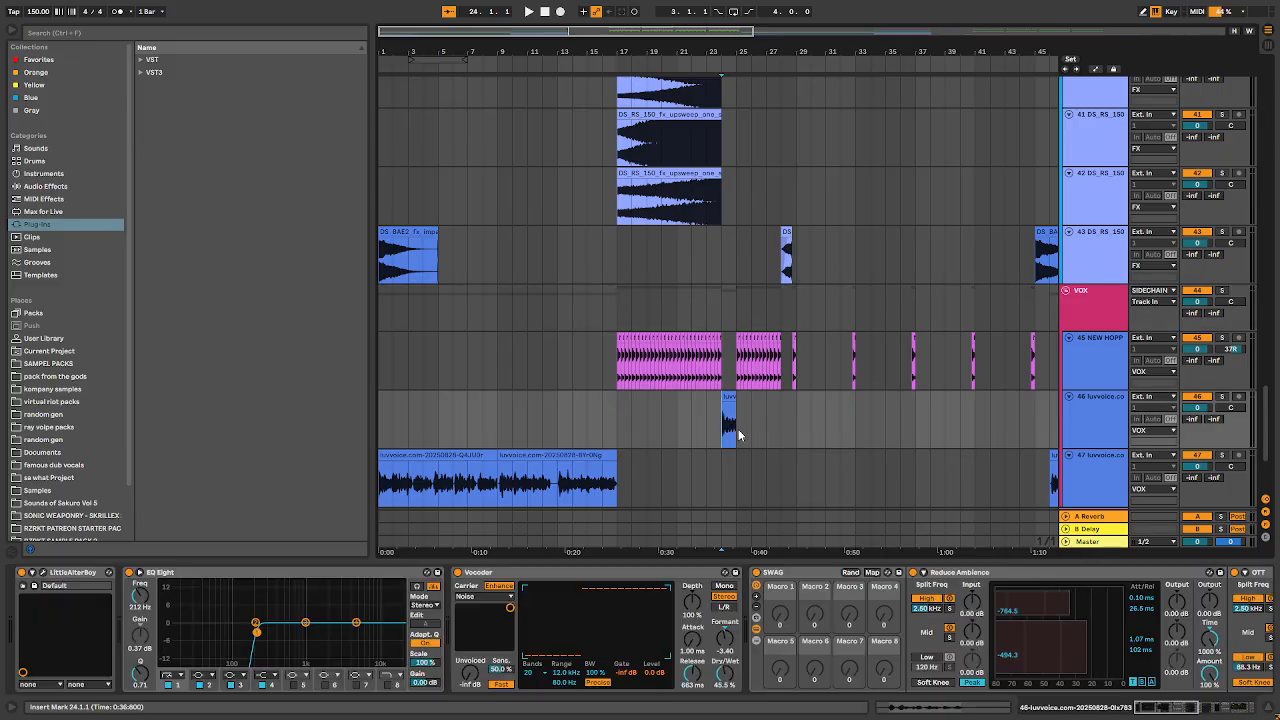
{"action": "key", "text": "space"}
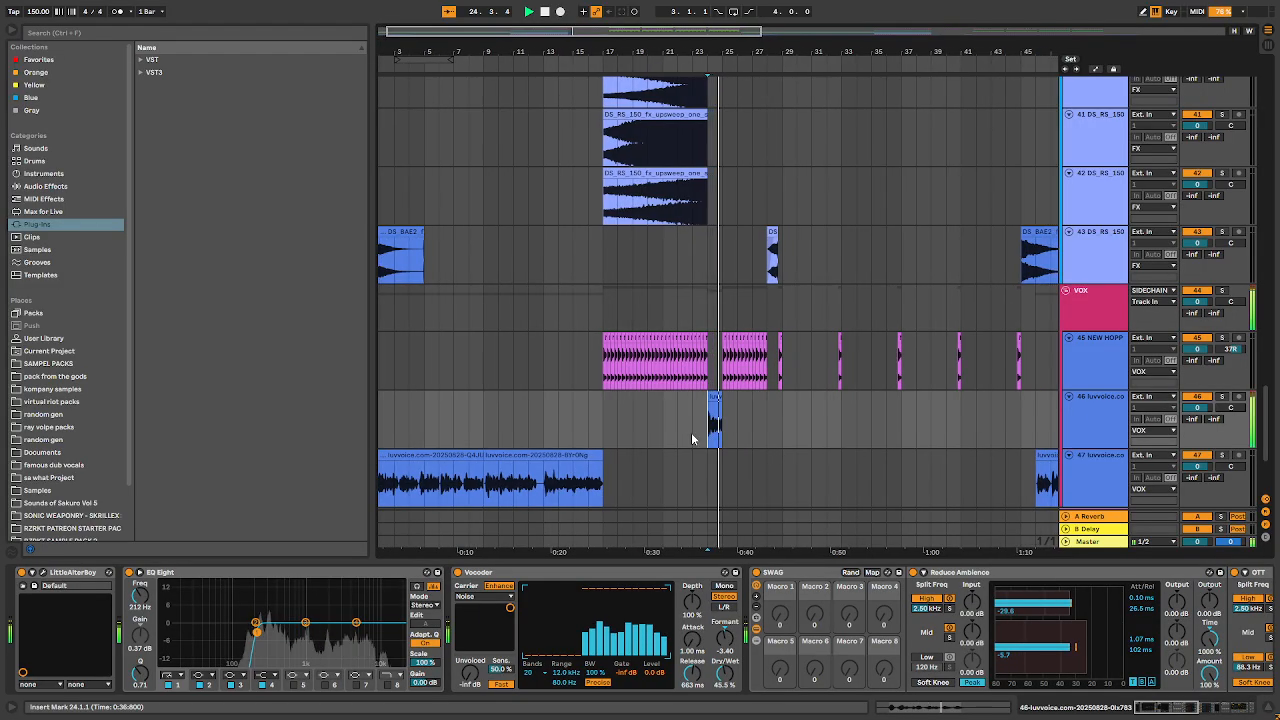
{"action": "key", "text": "space"}
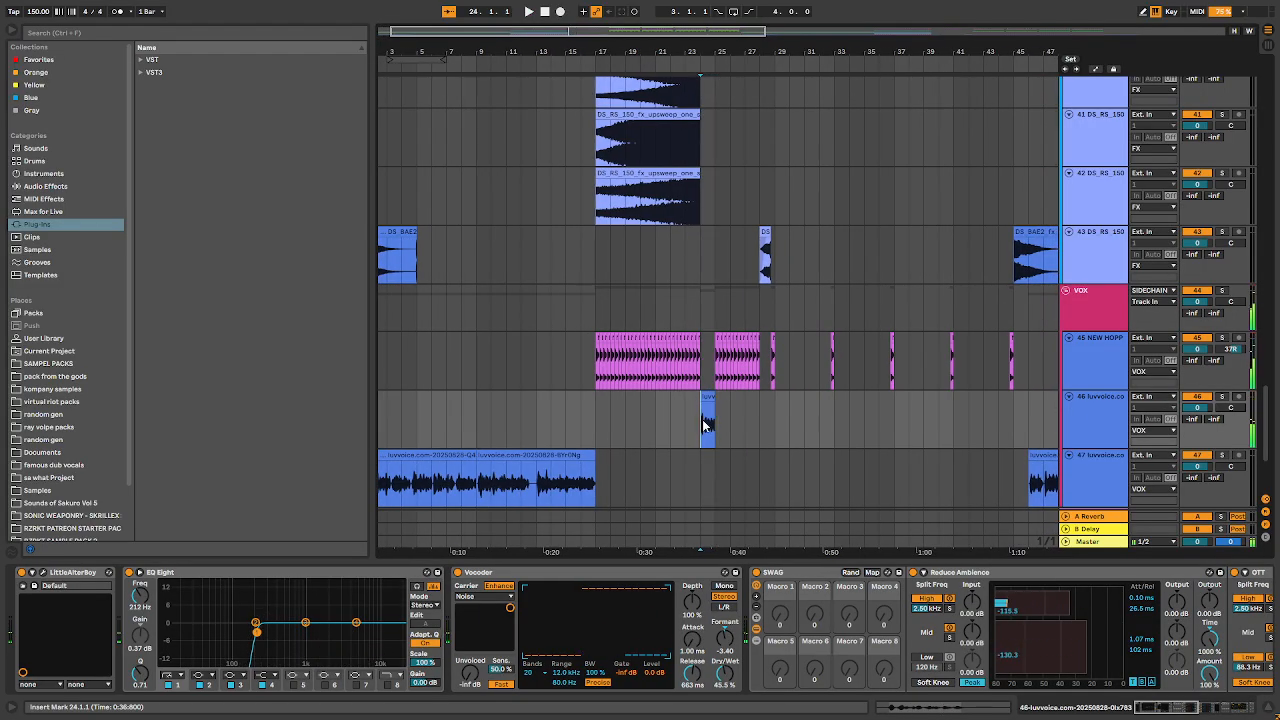
{"action": "scroll", "coordinate": [700, 420], "scroll_direction": "up", "scroll_amount": 10}
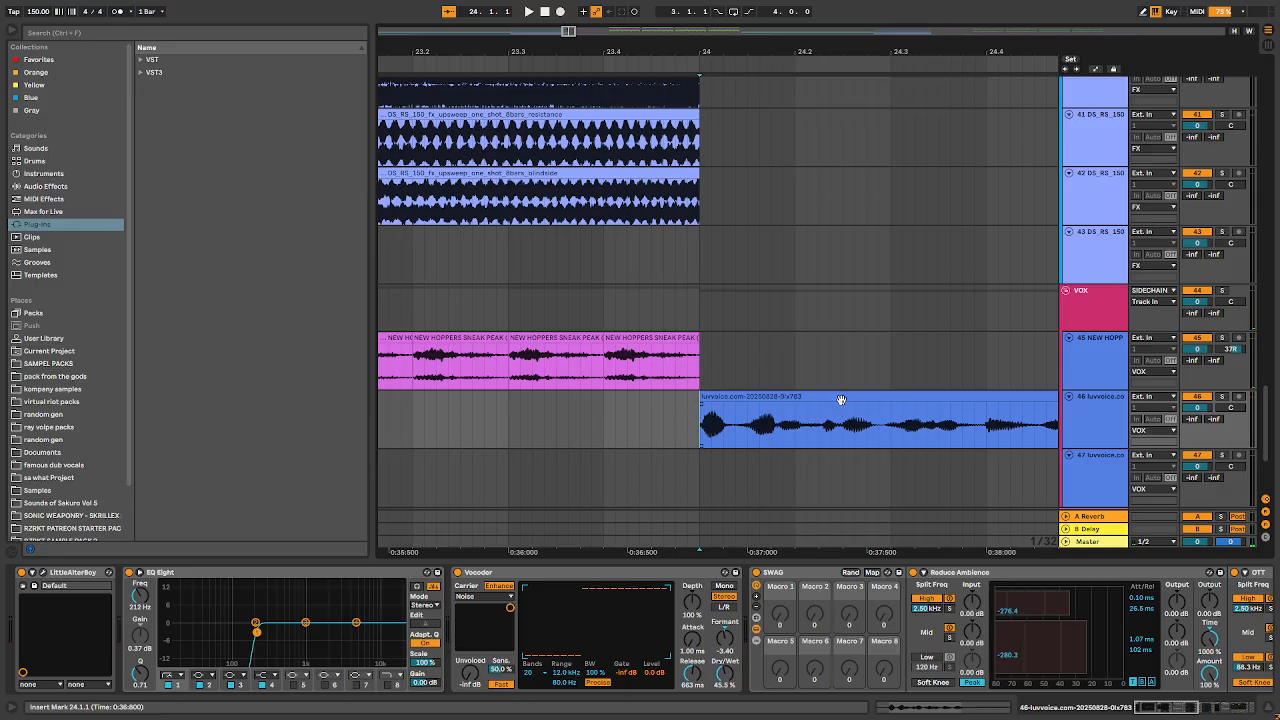
{"action": "scroll", "coordinate": [633, 438], "scroll_direction": "down", "scroll_amount": 10}
- Play the full arrangement from bar 25 while viewing the BASSES group, and replay the drop entry from bar 28
{"action": "left_click", "coordinate": [1184, 345]}
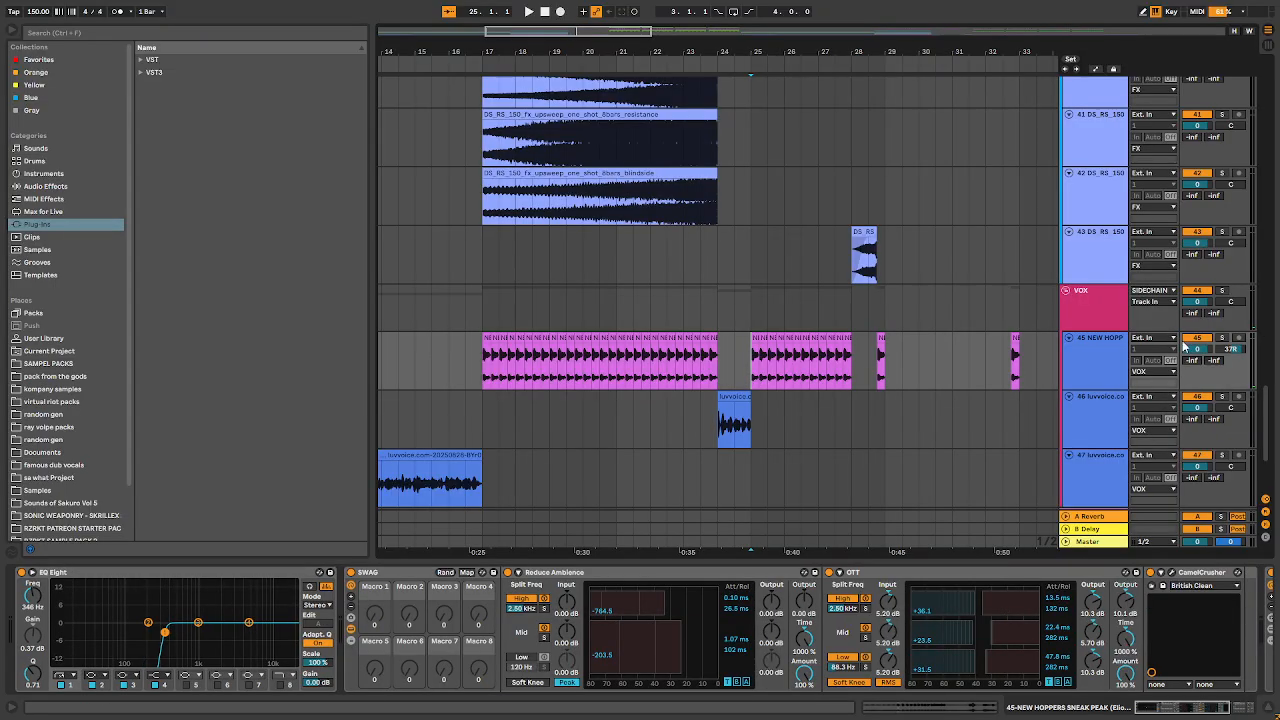
{"action": "left_click_drag", "start_coordinate": [1265, 408], "coordinate": [1229, 69]}
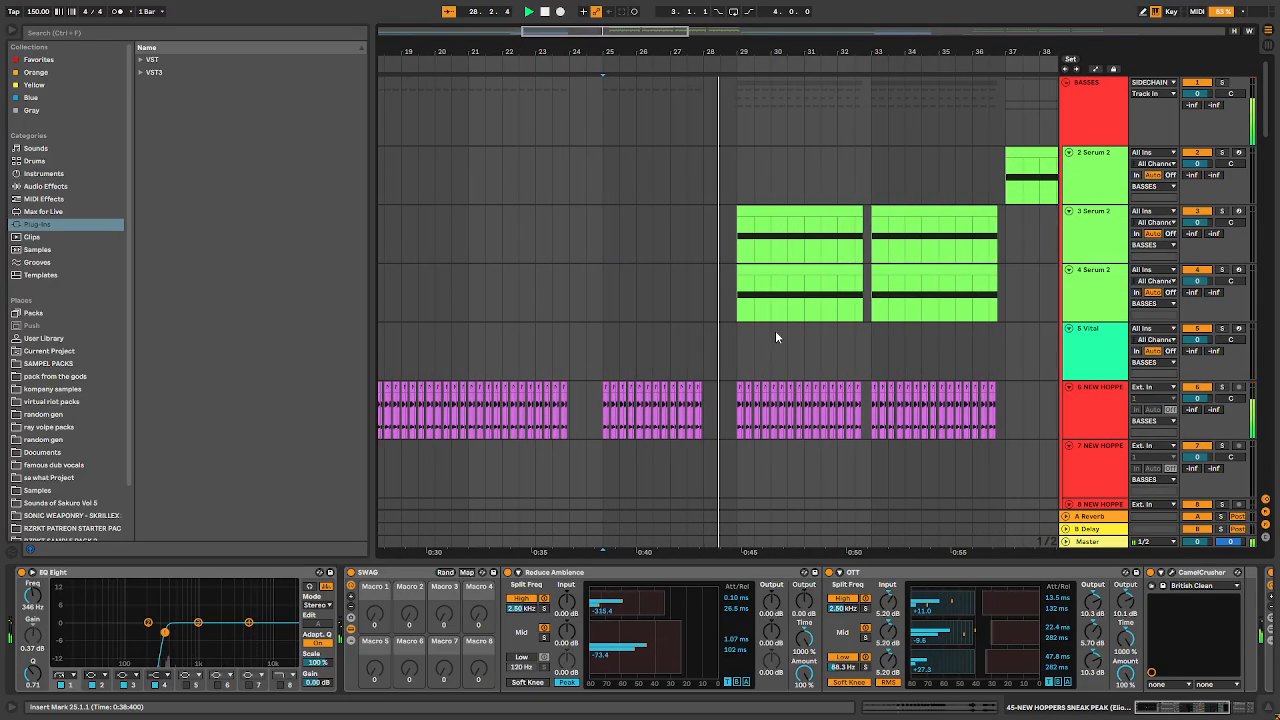
{"action": "left_click", "coordinate": [660, 313]}
{"action": "scroll", "coordinate": [1225, 301], "scroll_direction": "down", "scroll_amount": 10}
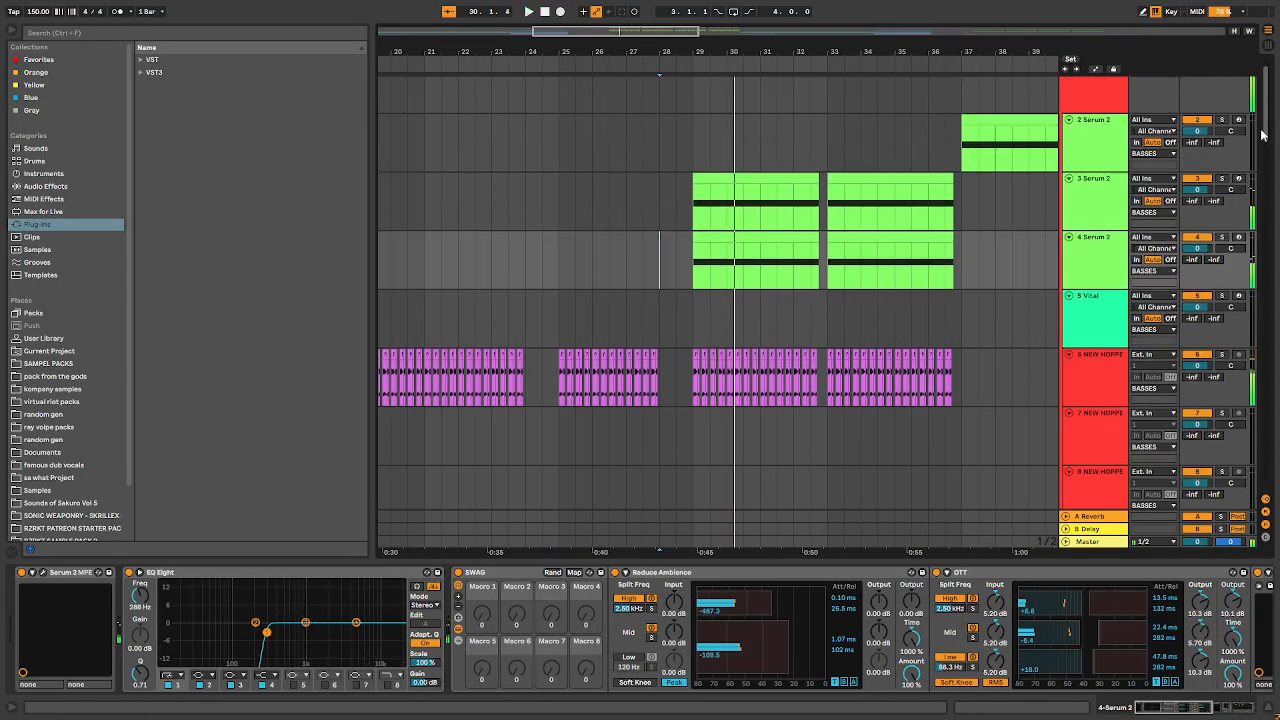
- Audition the upsweep clip on track 43 from bar 28 and again from bar 27, and return to the BASSES group
{"action": "scroll", "coordinate": [1210, 400], "scroll_direction": "down", "scroll_amount": 10}
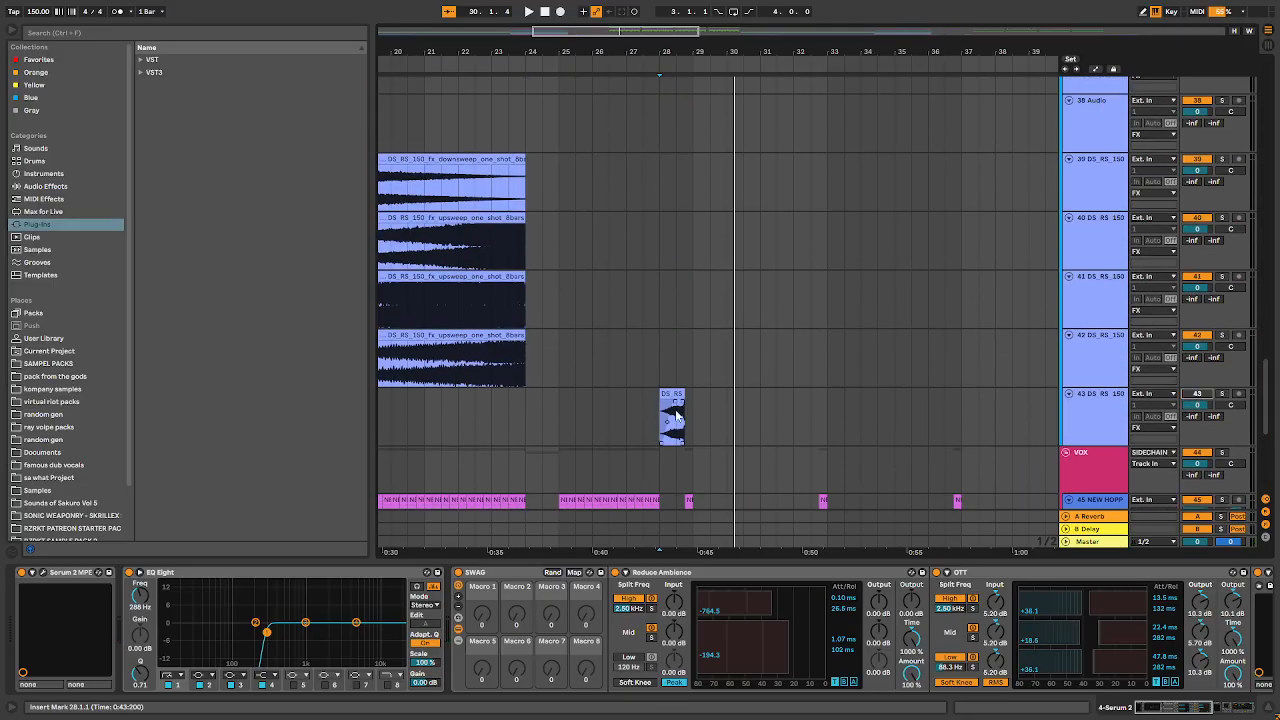
{"action": "left_click", "coordinate": [676, 415]}
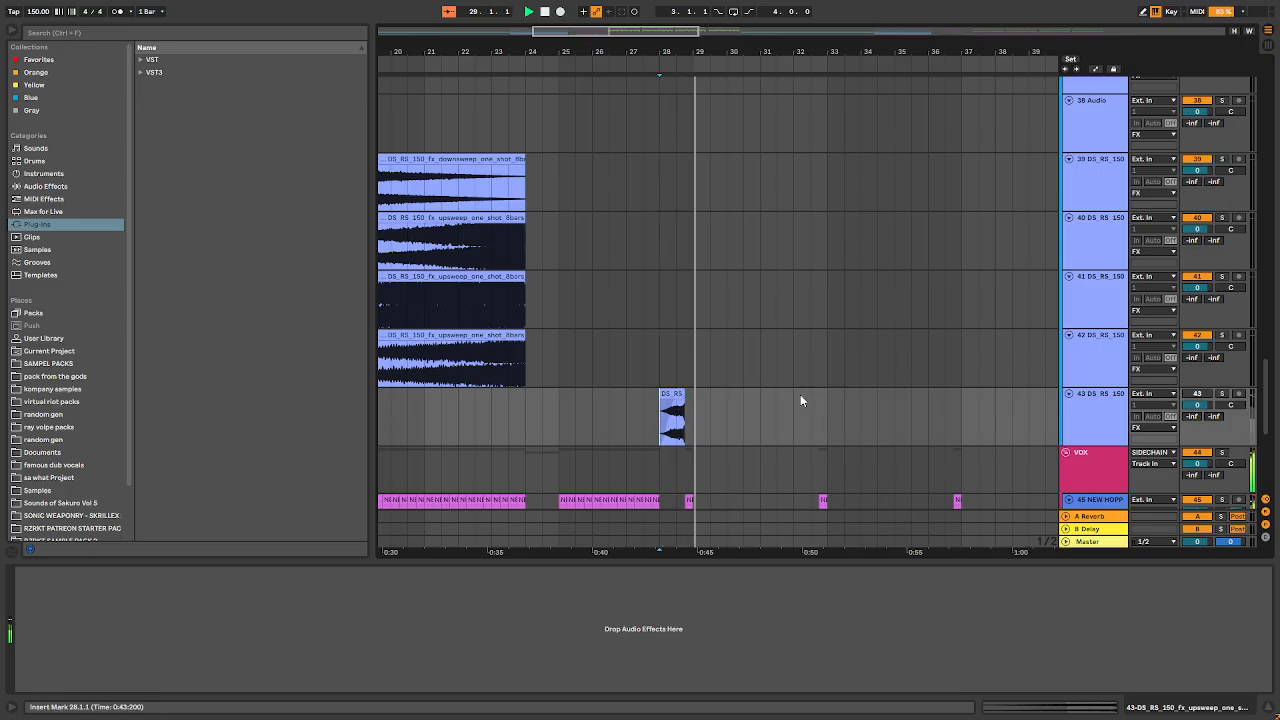
{"action": "left_click", "coordinate": [622, 421]}
{"action": "key", "text": "space"}
{"action": "key", "text": "space"}
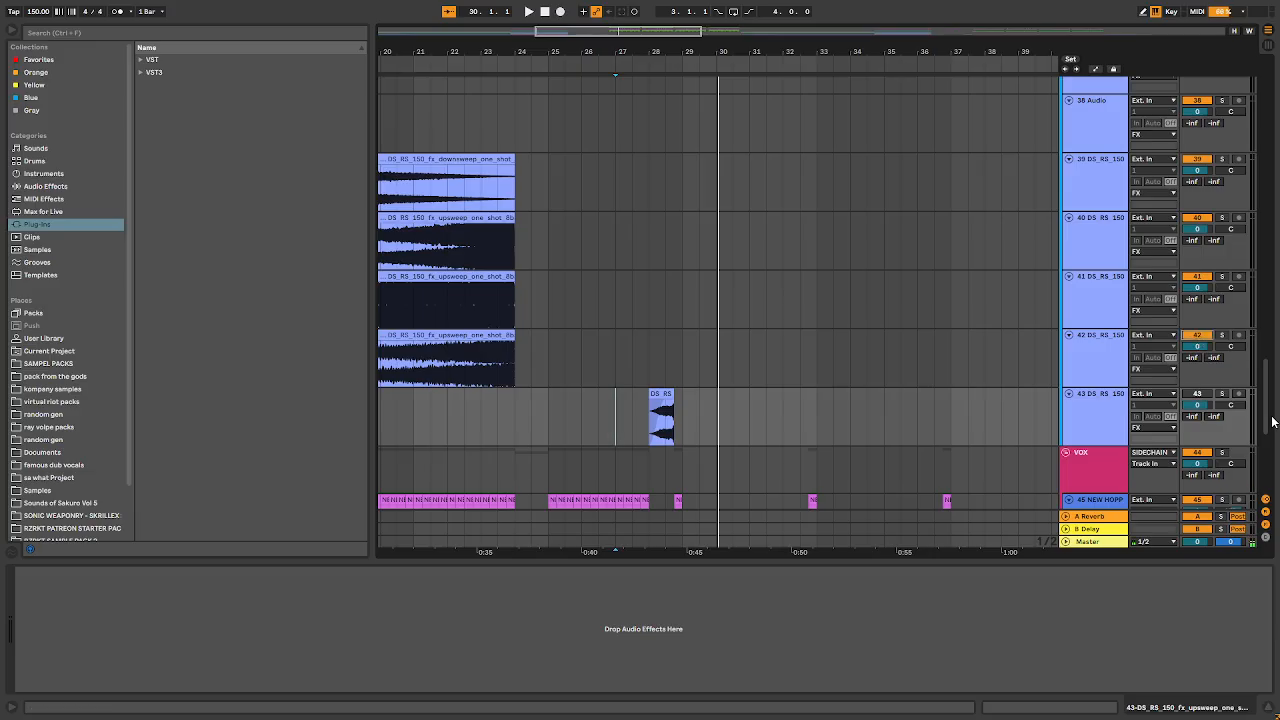
{"action": "scroll", "coordinate": [1266, 415], "scroll_direction": "down", "scroll_amount": 1}
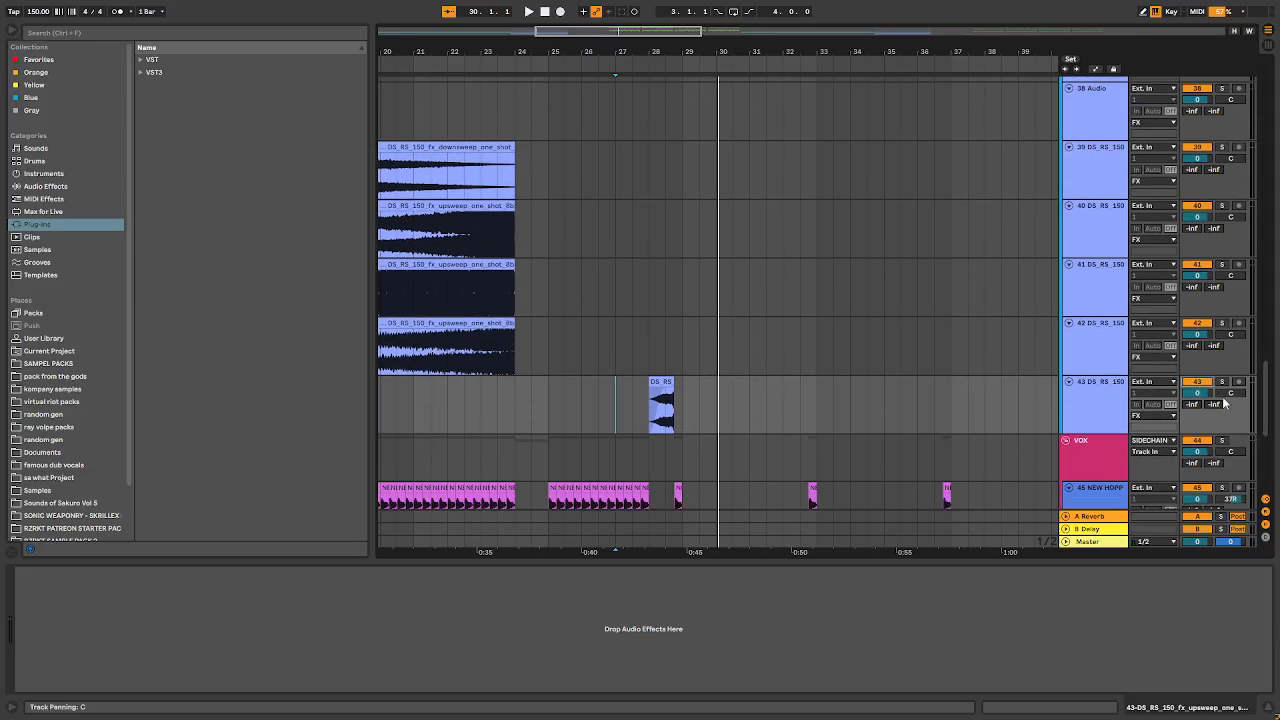
{"action": "left_click_drag", "start_coordinate": [1268, 417], "coordinate": [1234, 115]}
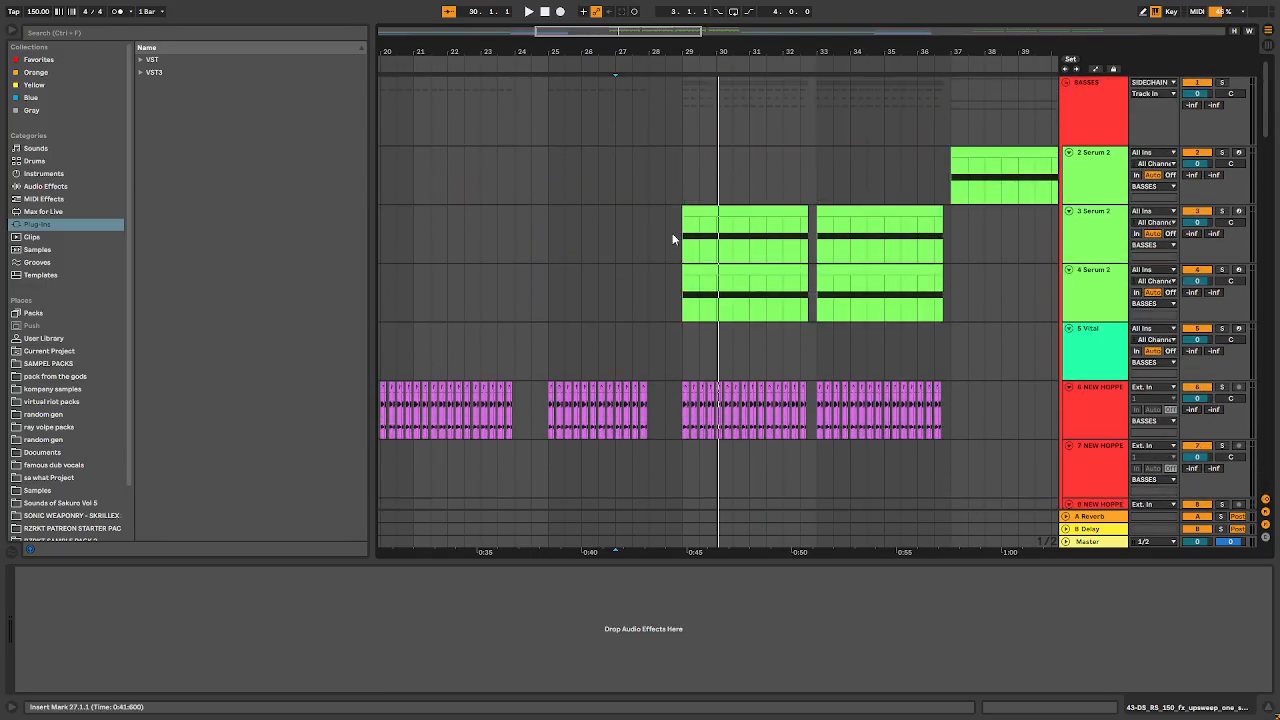
- Play the drop from bar 29, starting at the first clip on the 3 Serum 2 track
{"action": "left_click", "coordinate": [696, 237]}
{"action": "key", "text": "space"}
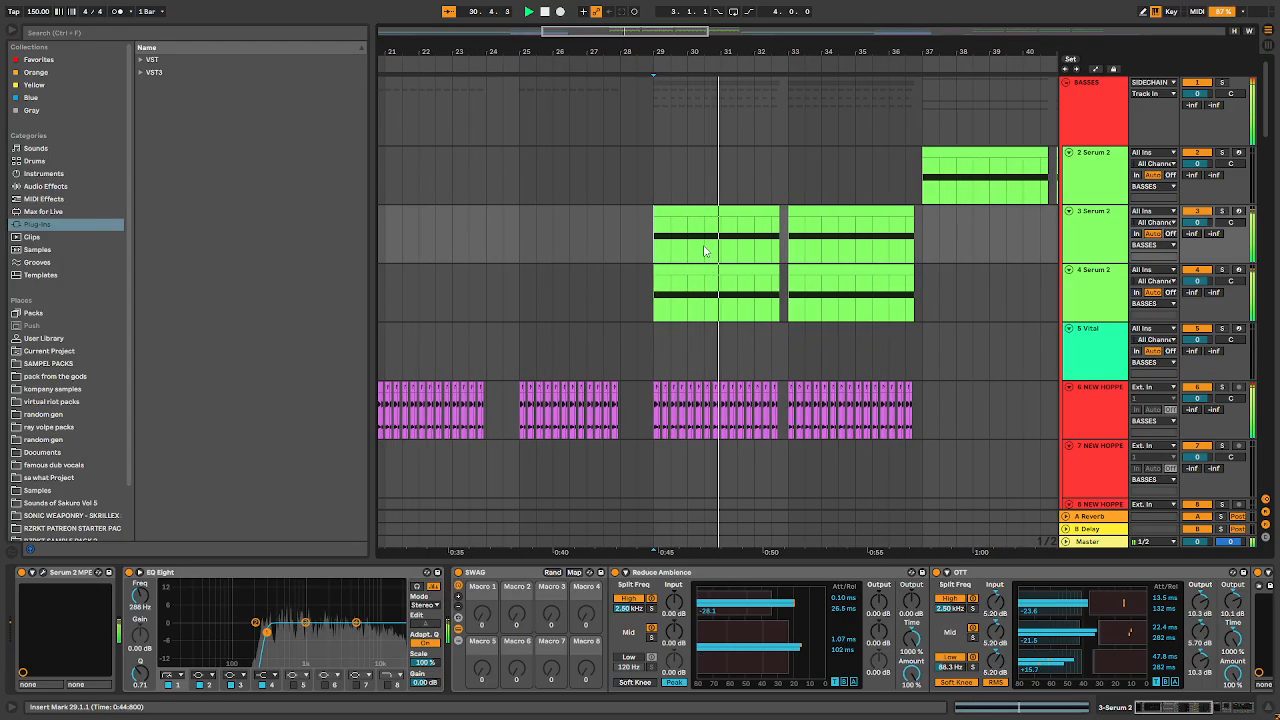
{"action": "key", "text": "space"}
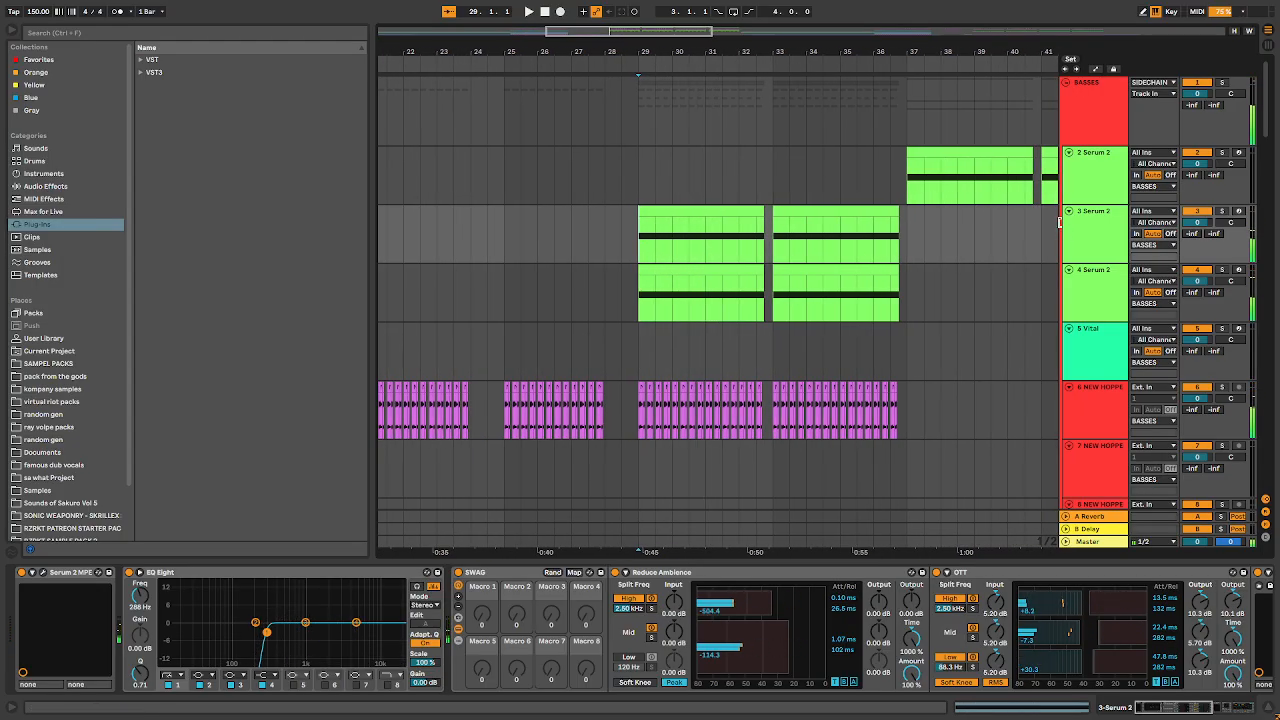
- Bring up the Serum 2 instrument on track 3 and audition that track soloed from bar 29
{"action": "left_click", "coordinate": [1077, 249]}
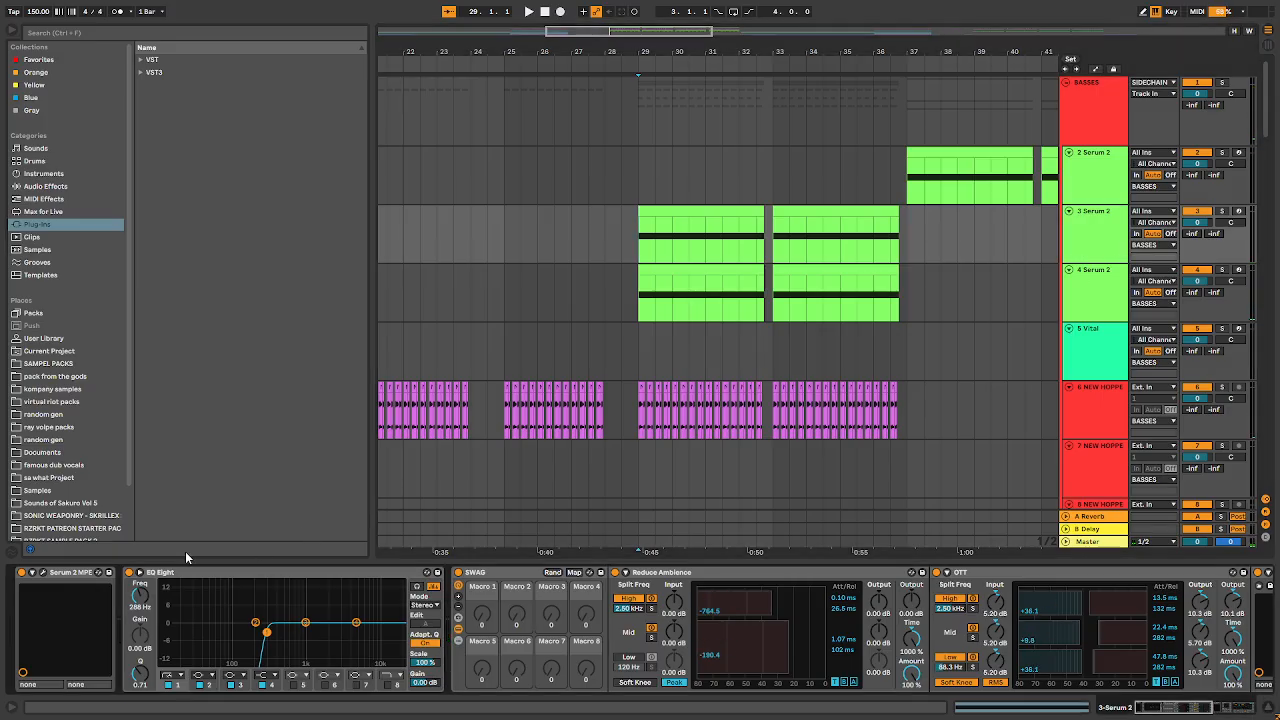
{"action": "left_click", "coordinate": [43, 573]}
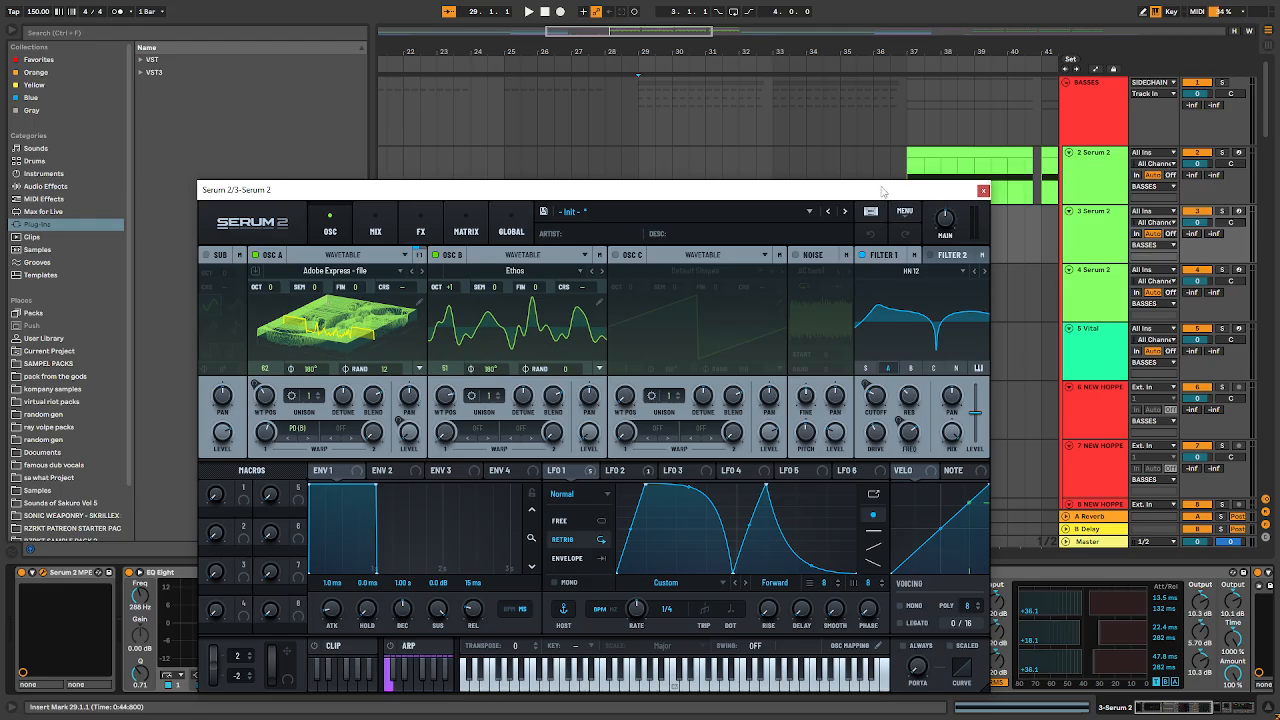
{"action": "left_click_drag", "start_coordinate": [885, 193], "coordinate": [893, 332]}
{"action": "left_click", "coordinate": [652, 248]}
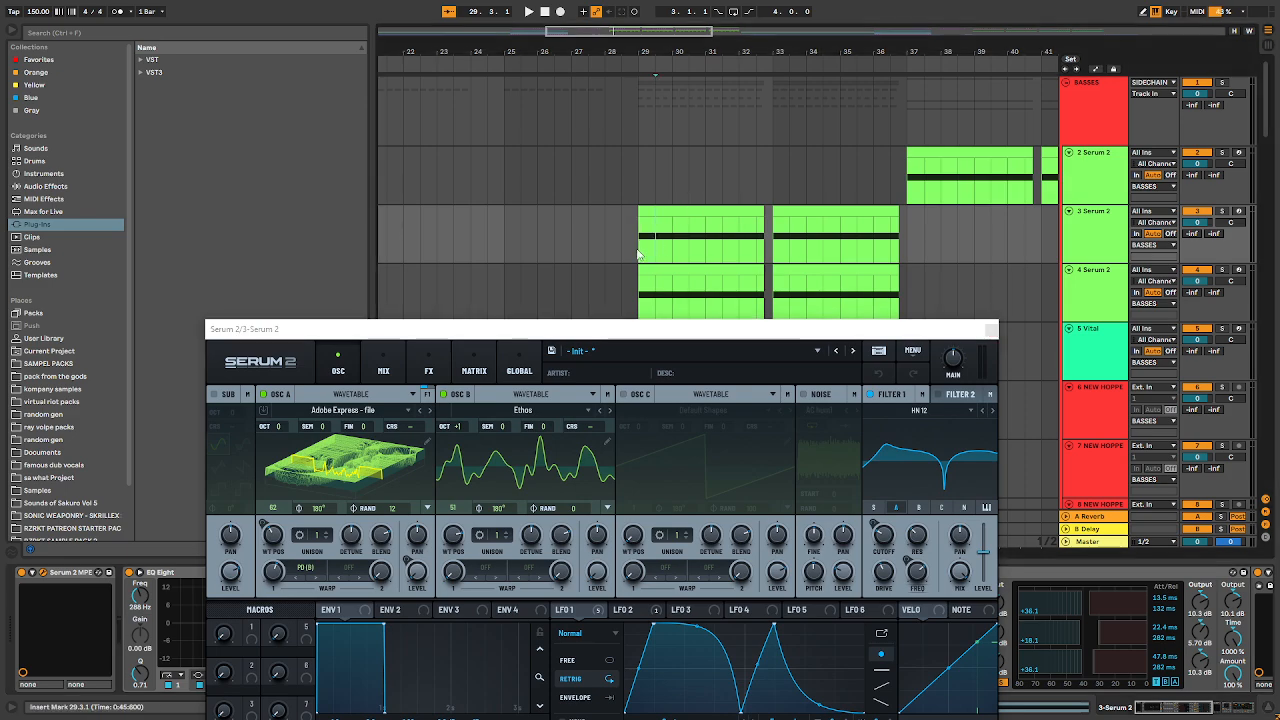
{"action": "left_click", "coordinate": [1221, 212]}
{"action": "key", "text": "space"}
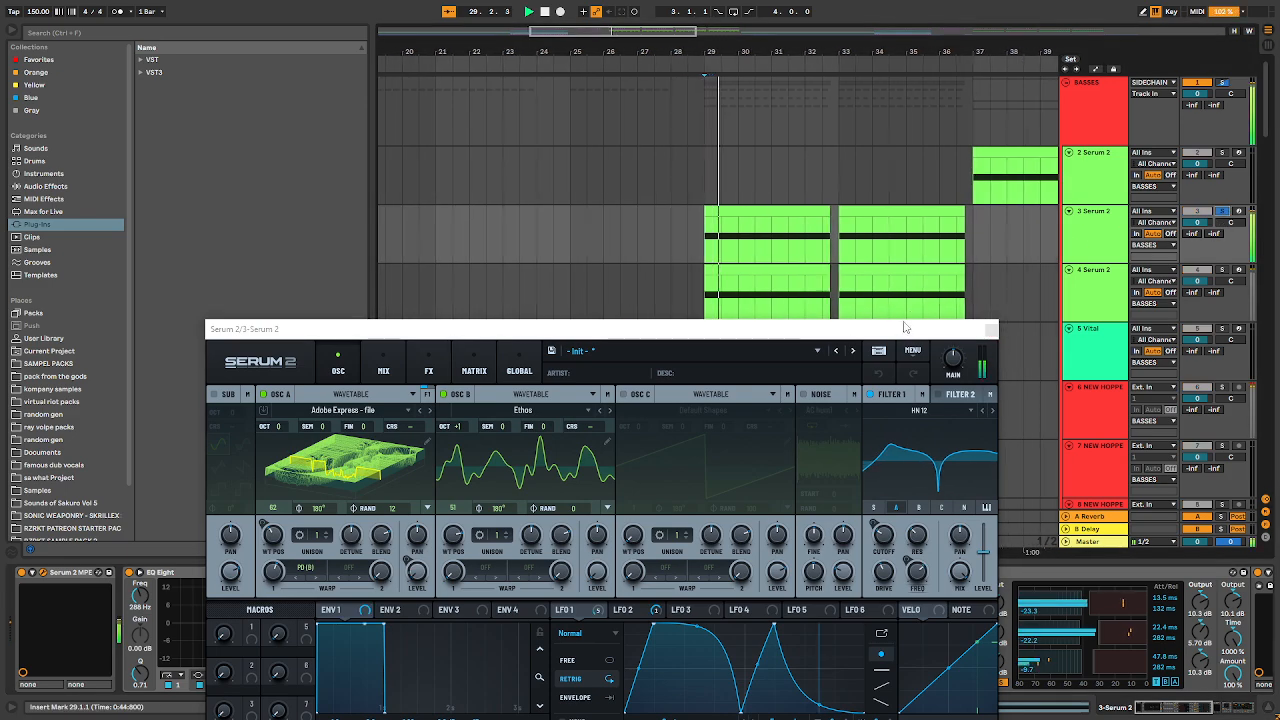
{"action": "left_click_drag", "start_coordinate": [906, 327], "coordinate": [926, 274]}
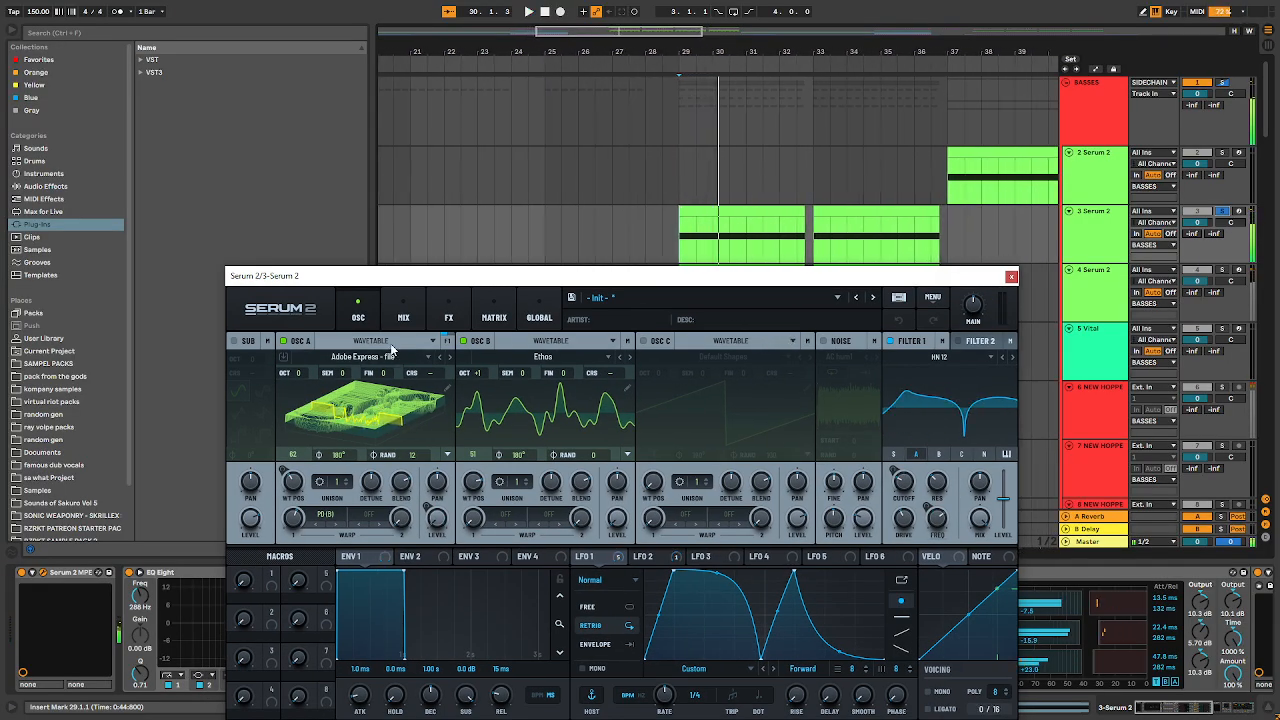
- Inspect the FX chain, oscillators and LFO assignments of track 3's Serum 2 patch, and close the plugin window
{"action": "left_click", "coordinate": [421, 318]}
{"action": "left_click", "coordinate": [448, 316]}
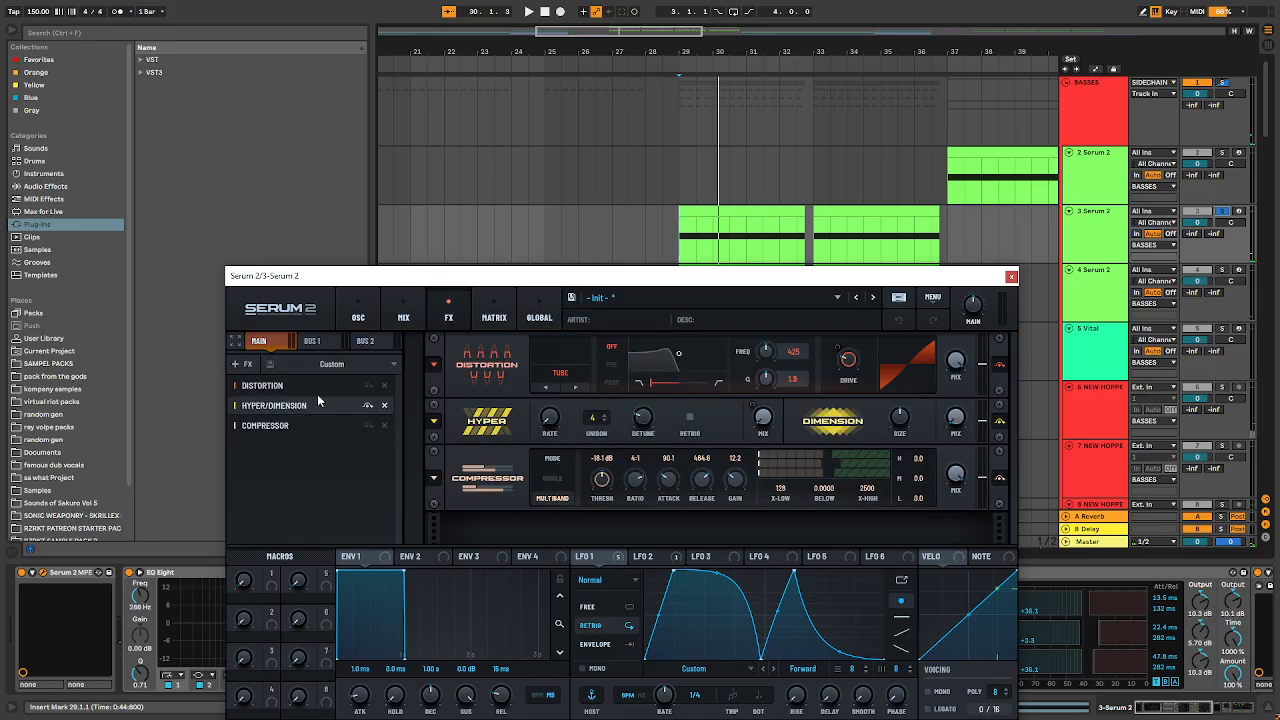
{"action": "left_click", "coordinate": [358, 312]}
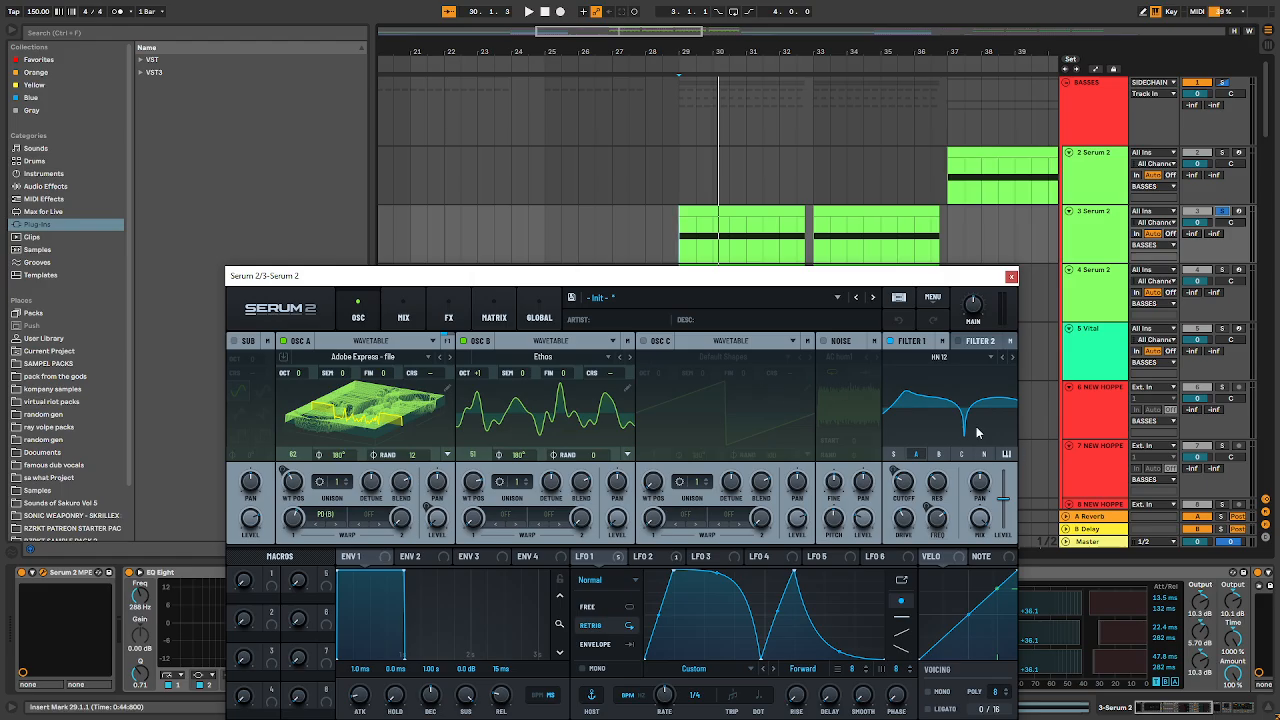
{"action": "left_click", "coordinate": [652, 557]}
{"action": "left_click", "coordinate": [616, 560]}
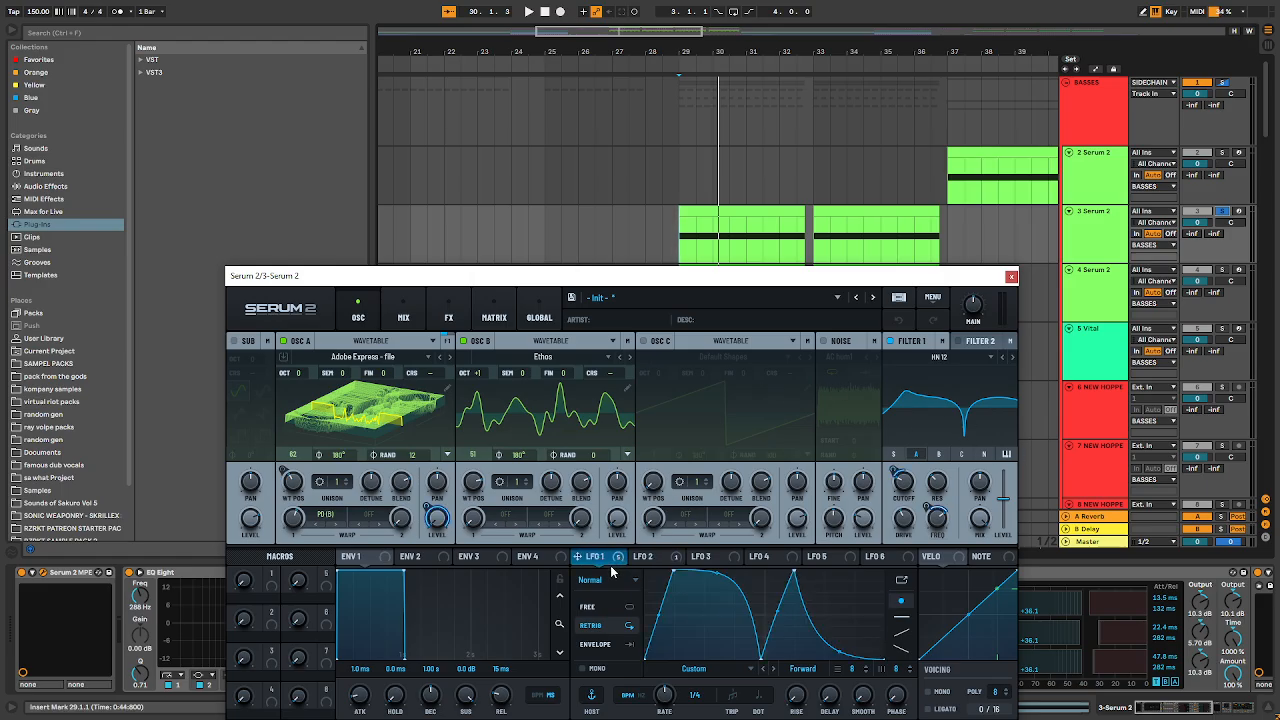
{"action": "left_click", "coordinate": [1011, 276]}
- Audition the 4 Serum 2 track soloed from bar 29
{"action": "left_click", "coordinate": [1100, 290]}
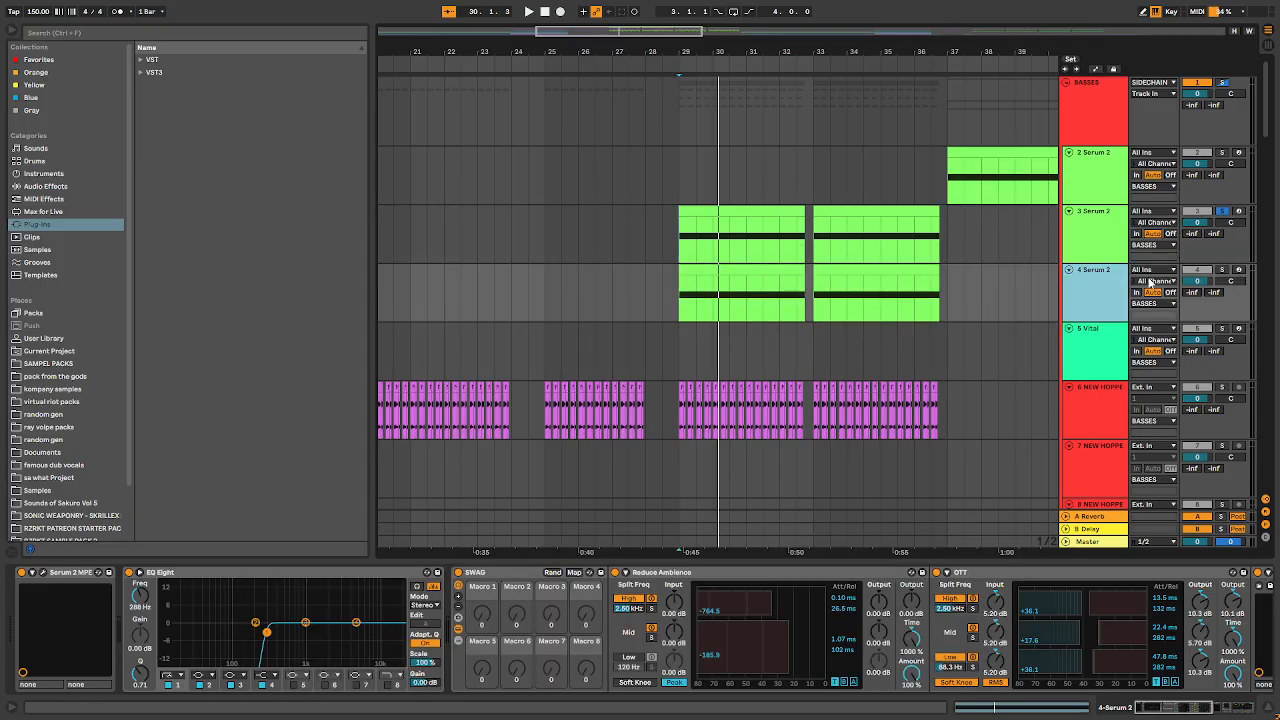
{"action": "left_click", "coordinate": [1231, 271]}
{"action": "key", "text": "space"}
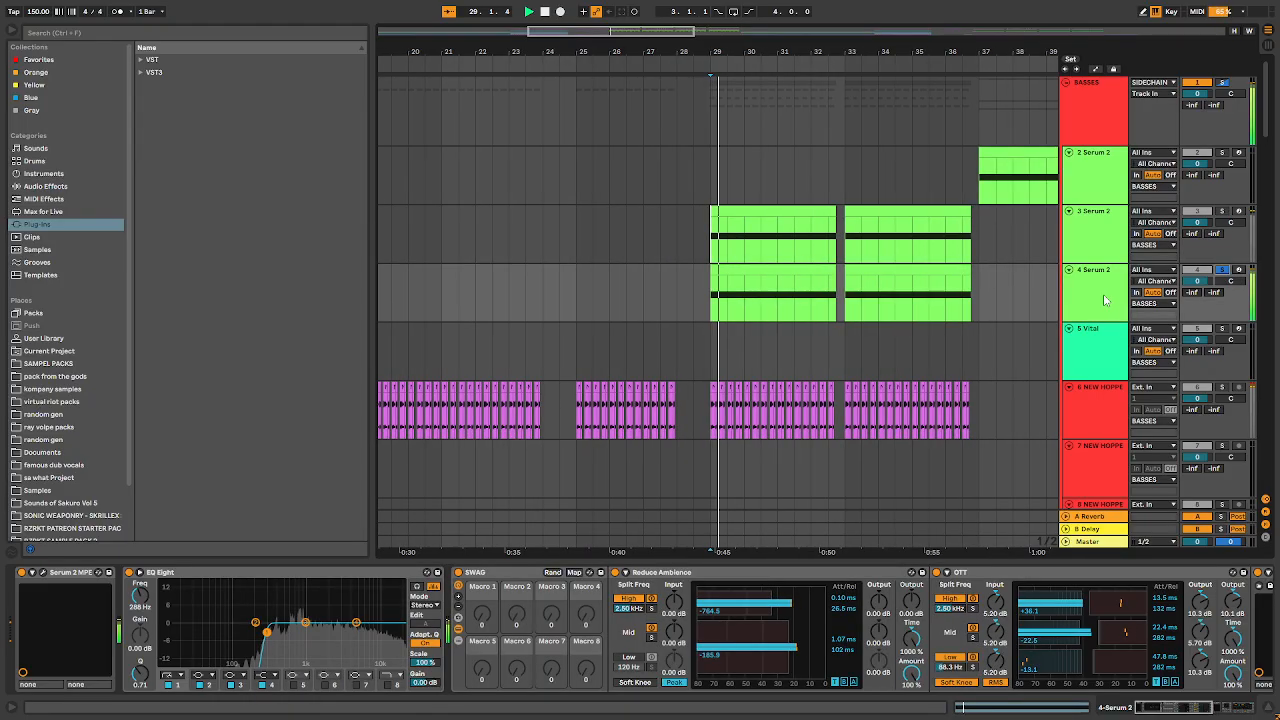
- Look through the oscillators and effects of track 4's Serum 2 patch, close the plugin window and clear the solo
{"action": "left_click", "coordinate": [42, 574]}
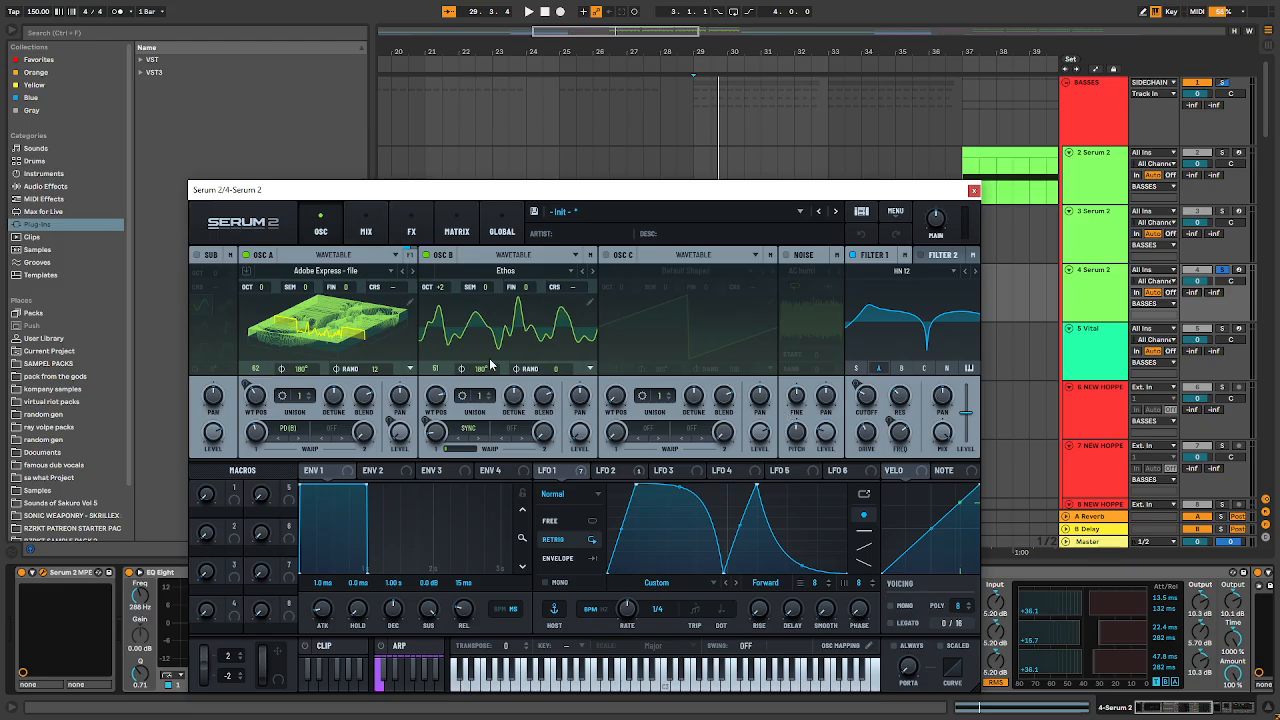
{"action": "left_click", "coordinate": [368, 215]}
{"action": "left_click", "coordinate": [411, 215]}
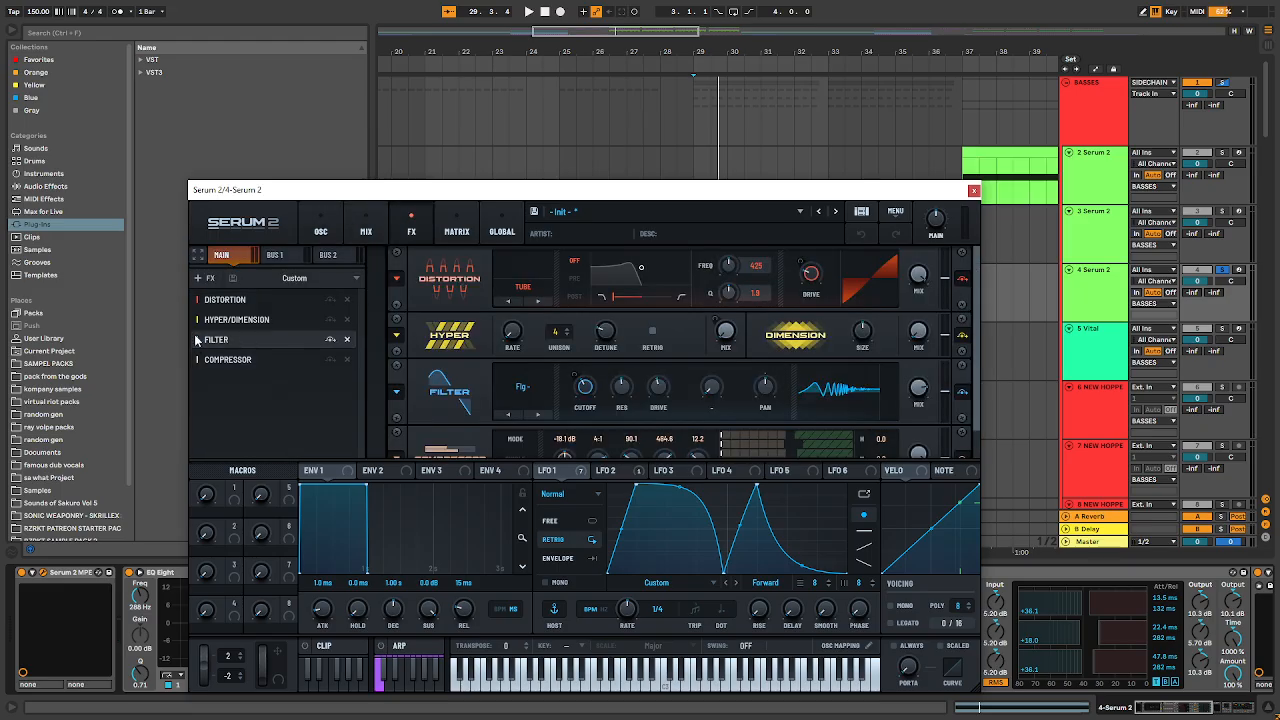
{"action": "left_click", "coordinate": [974, 191]}
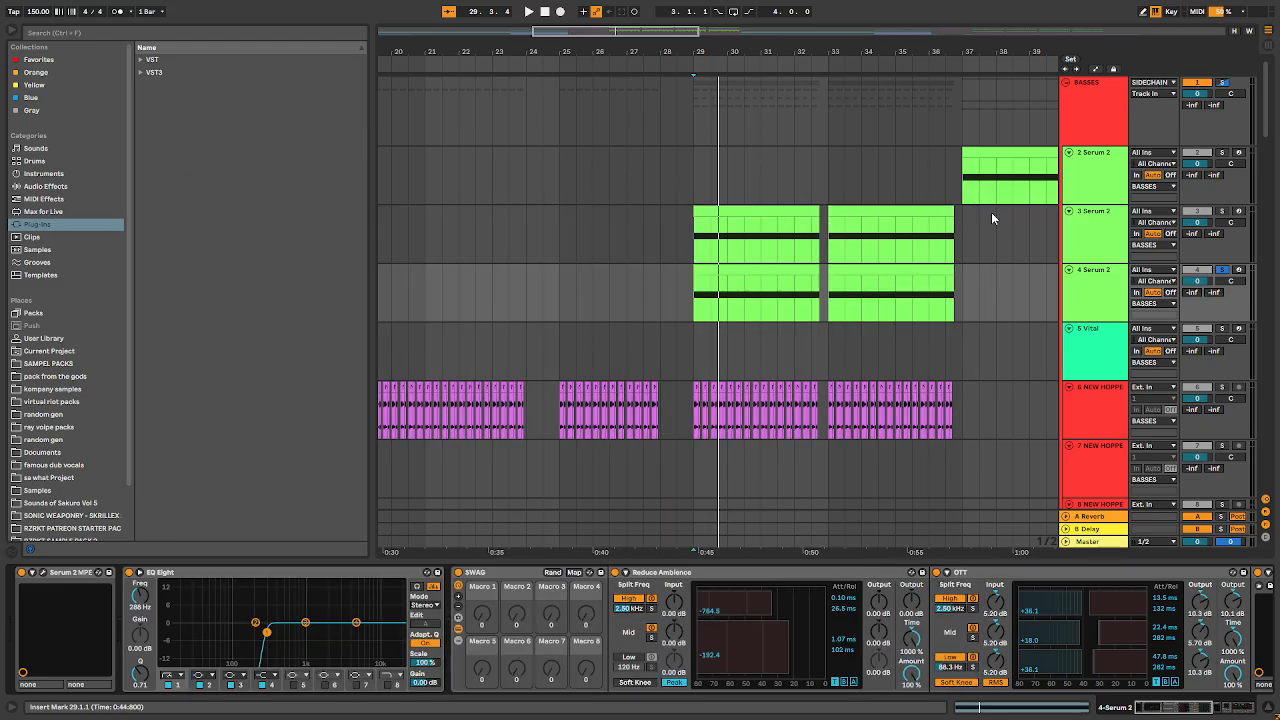
{"action": "left_click", "coordinate": [1219, 271]}
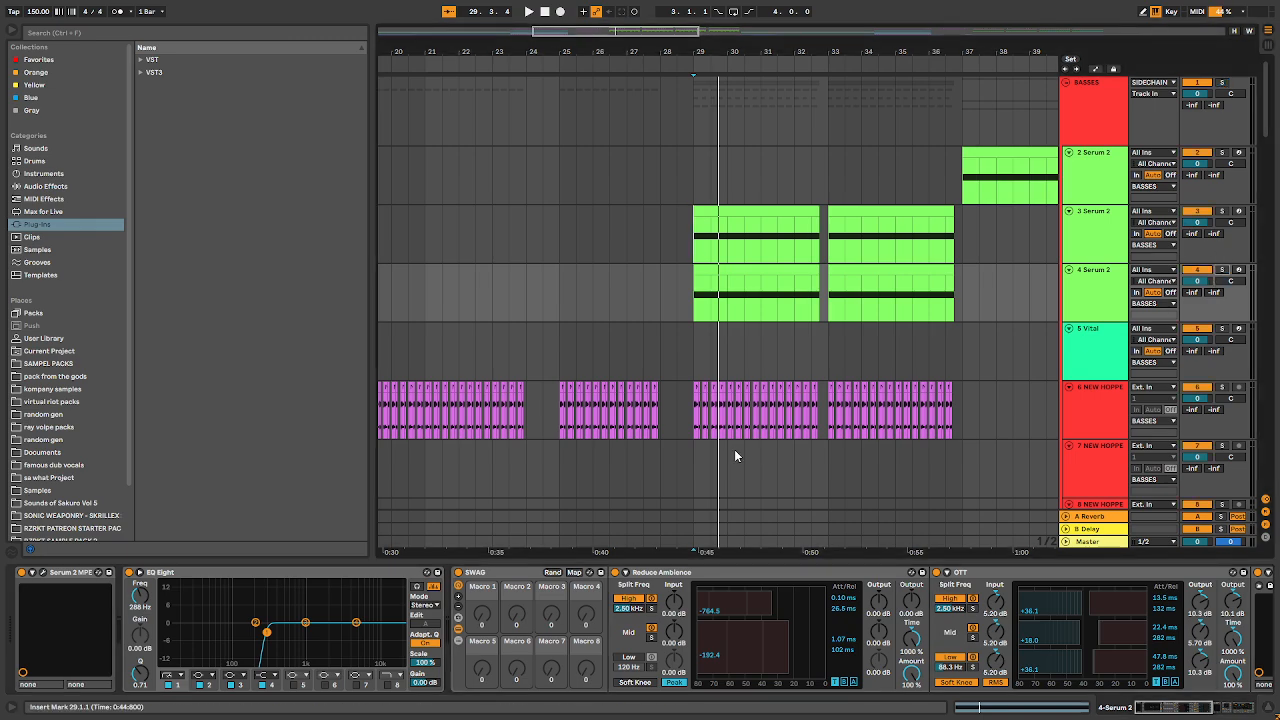
- Examine the chopped NEW HOPPERS clips on track 6 up close and audition the track soloed from bar 29
{"action": "left_click", "coordinate": [690, 419]}
{"action": "scroll", "coordinate": [693, 419], "scroll_direction": "up", "scroll_amount": 5}
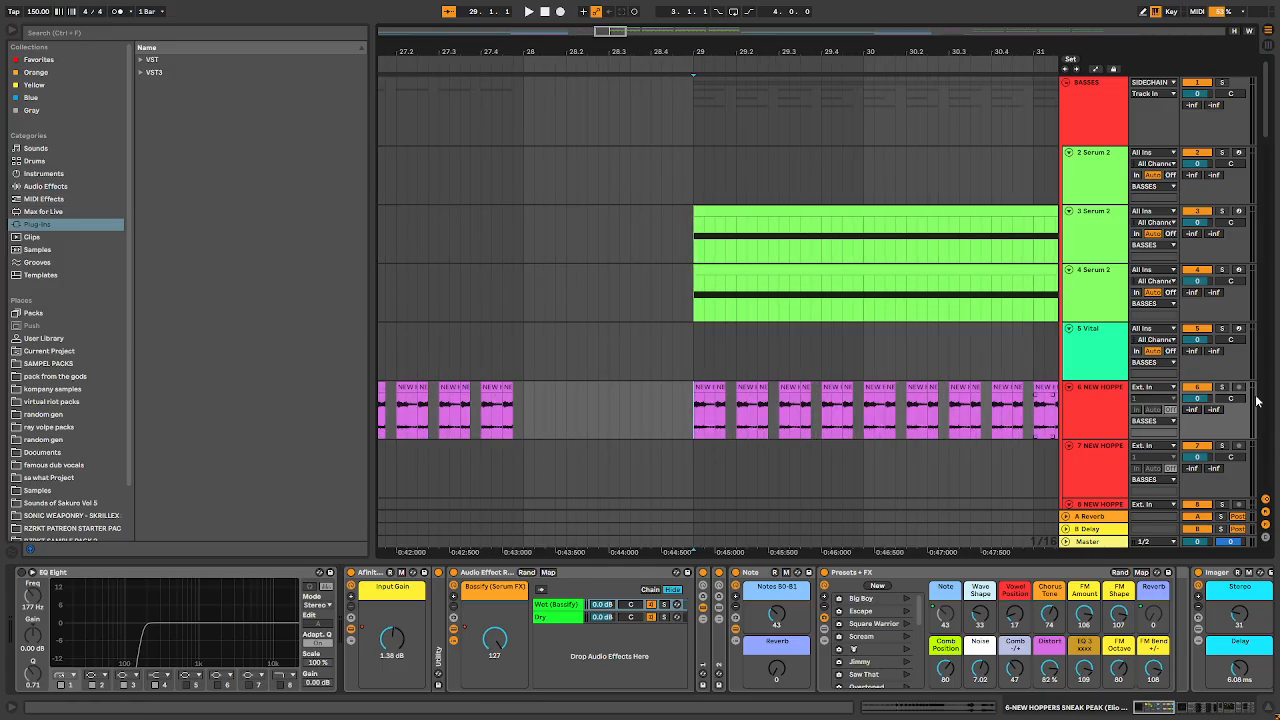
{"action": "key", "text": "space"}
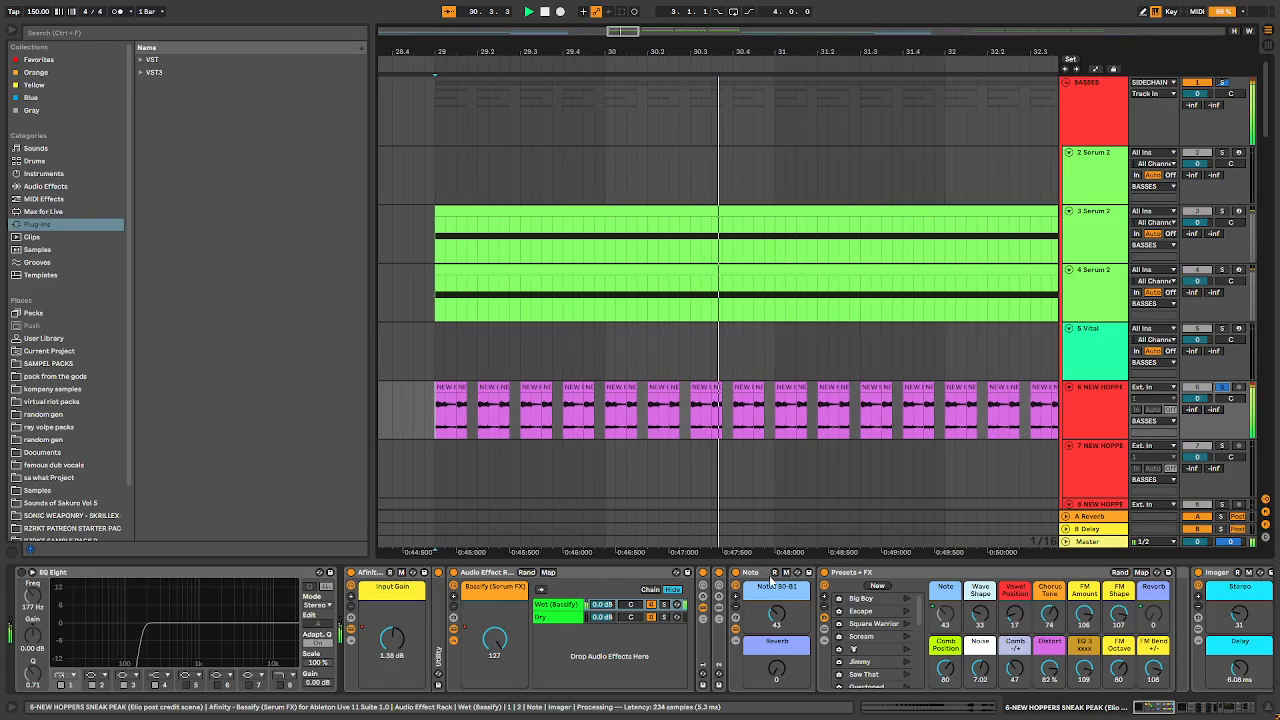
{"action": "key", "text": "space"}
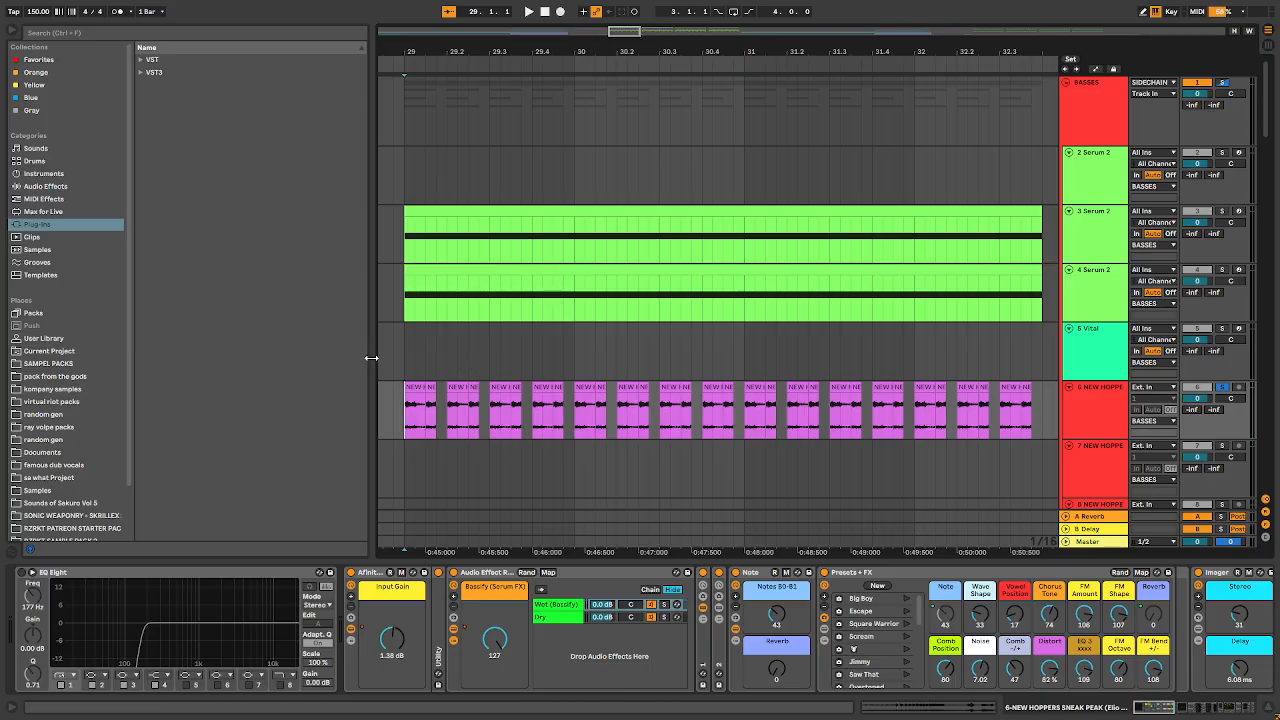
- Turn track 6's Bassify macro down to 0 and play the soloed track from bar 29
{"action": "left_click", "coordinate": [406, 369]}
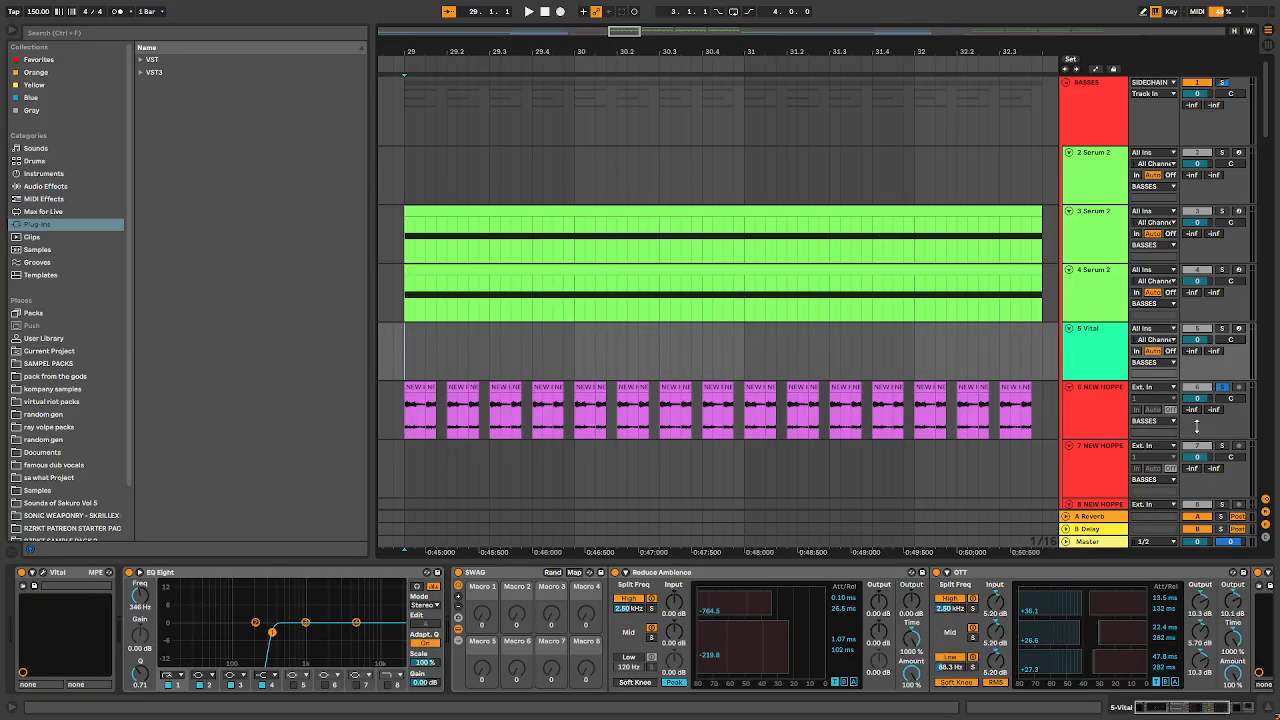
{"action": "left_click", "coordinate": [1088, 425]}
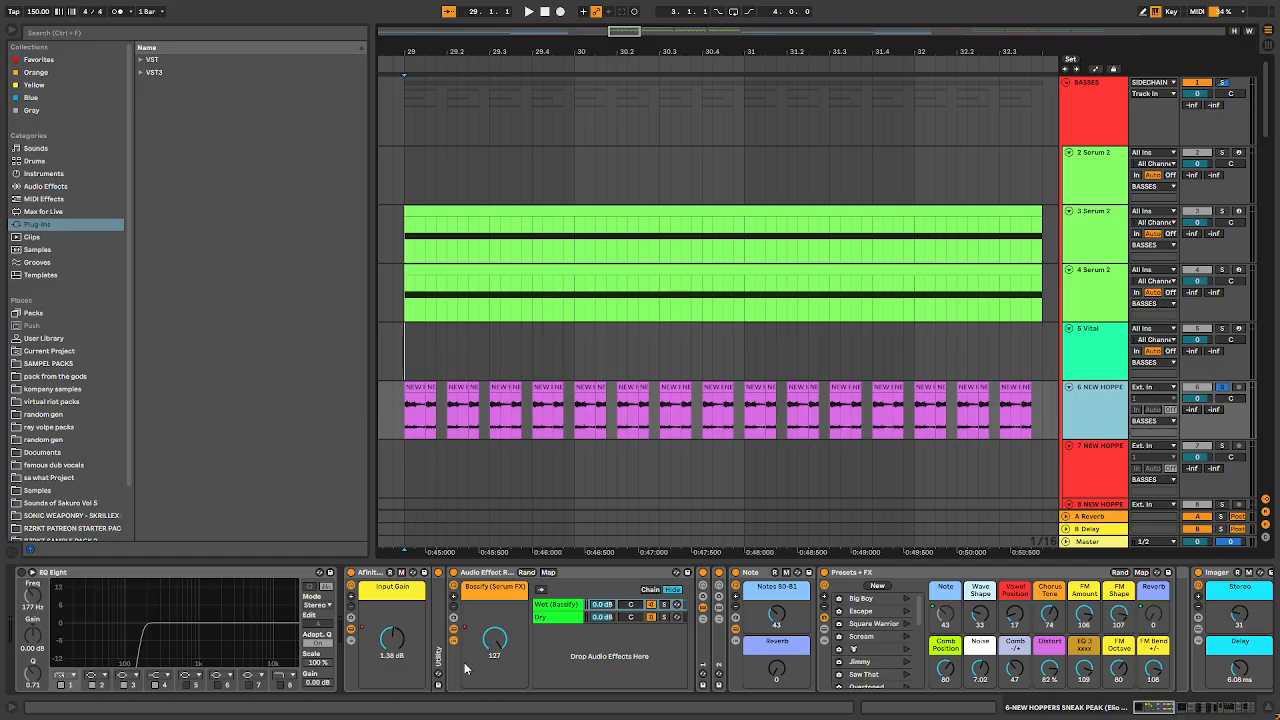
{"action": "left_click_drag", "start_coordinate": [494, 639], "coordinate": [494, 712]}
{"action": "key", "text": "space"}
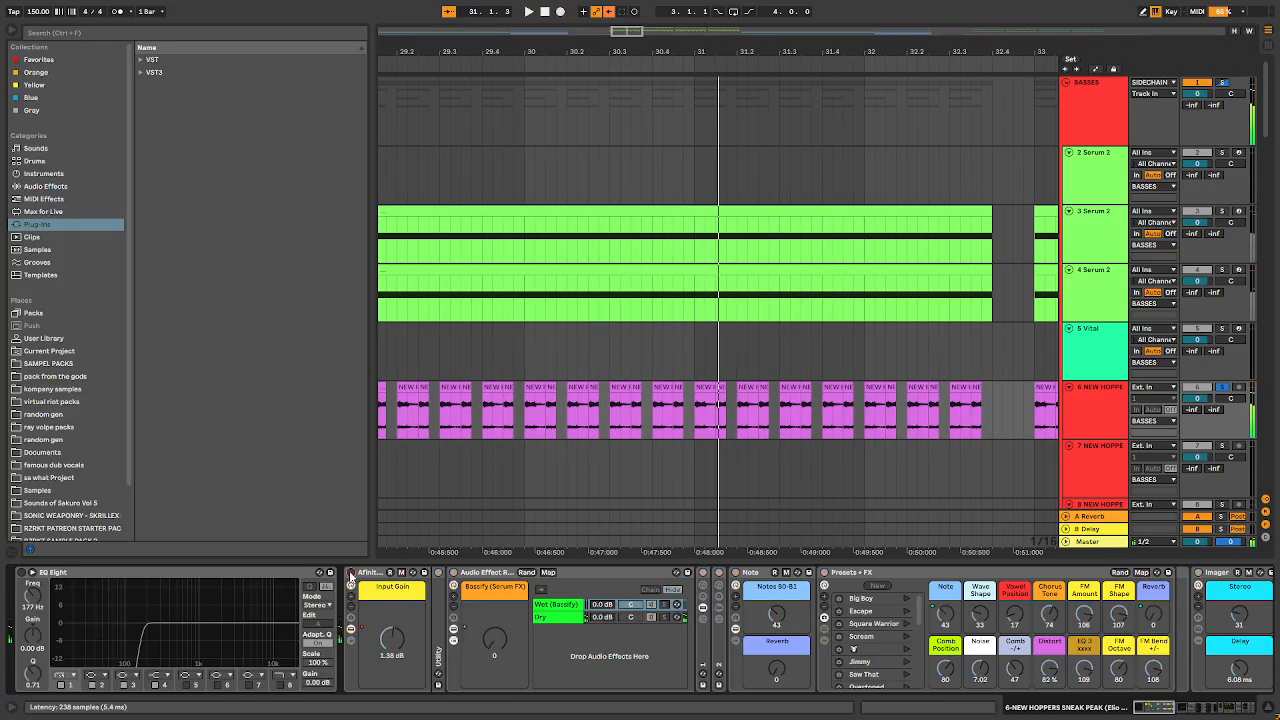
- Bypass the EQ Eight and the SWAG rack after the Imager on track 6, and play from bar 29
{"action": "left_click", "coordinate": [1199, 706]}
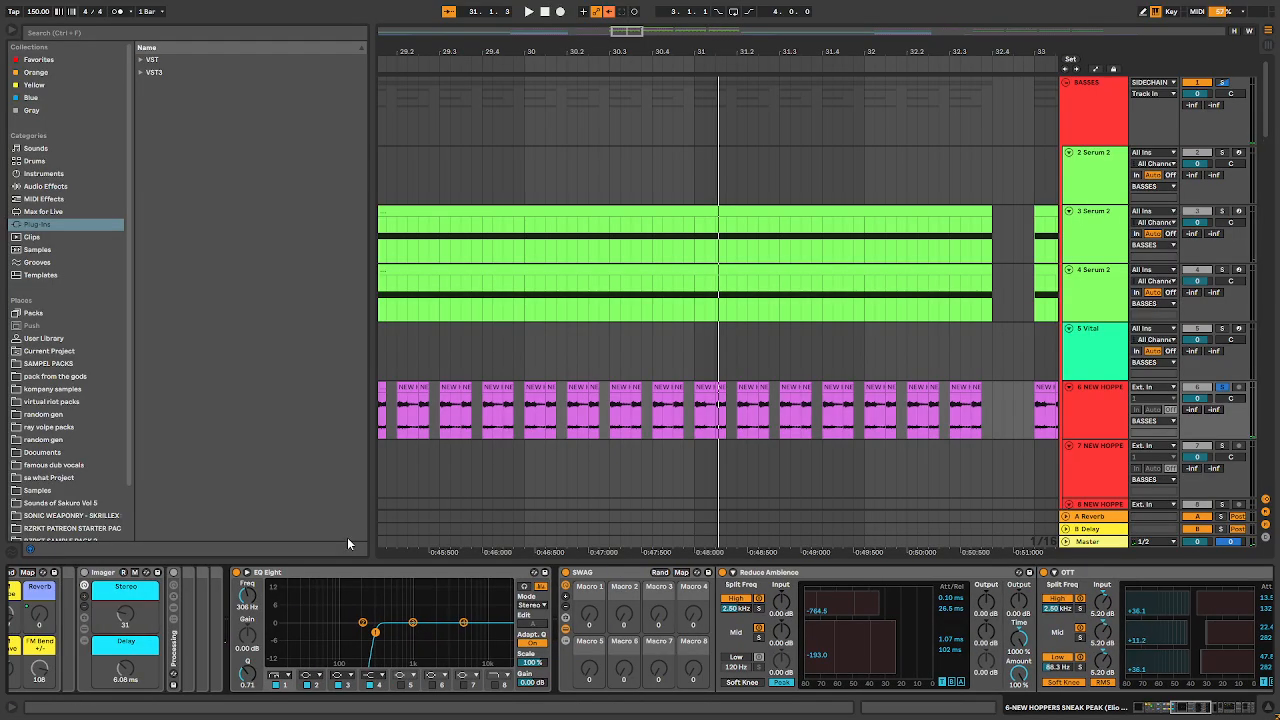
{"action": "left_click", "coordinate": [236, 572]}
{"action": "left_click", "coordinate": [565, 573]}
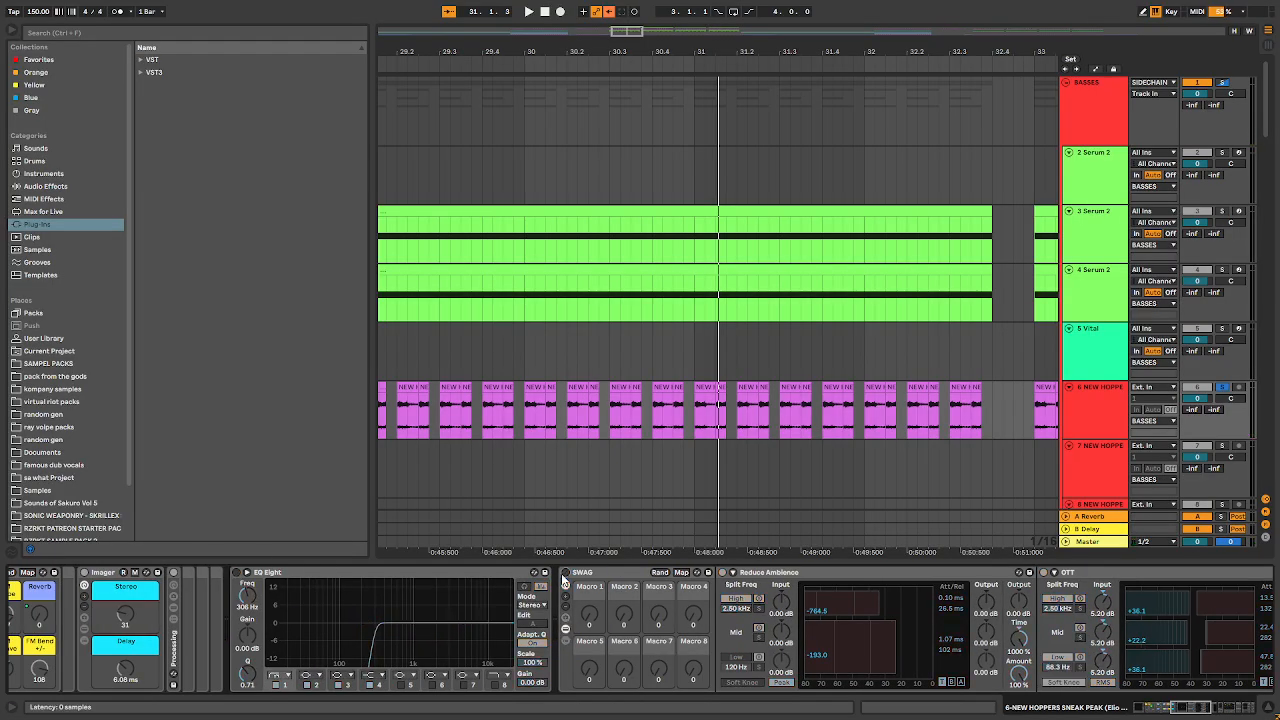
{"action": "key", "text": "space"}
- Bypass the Auto Filter, the Bass Kleph's rack and the Utility at the end of track 6's chain
{"action": "left_click_drag", "start_coordinate": [1199, 707], "coordinate": [1244, 707]}
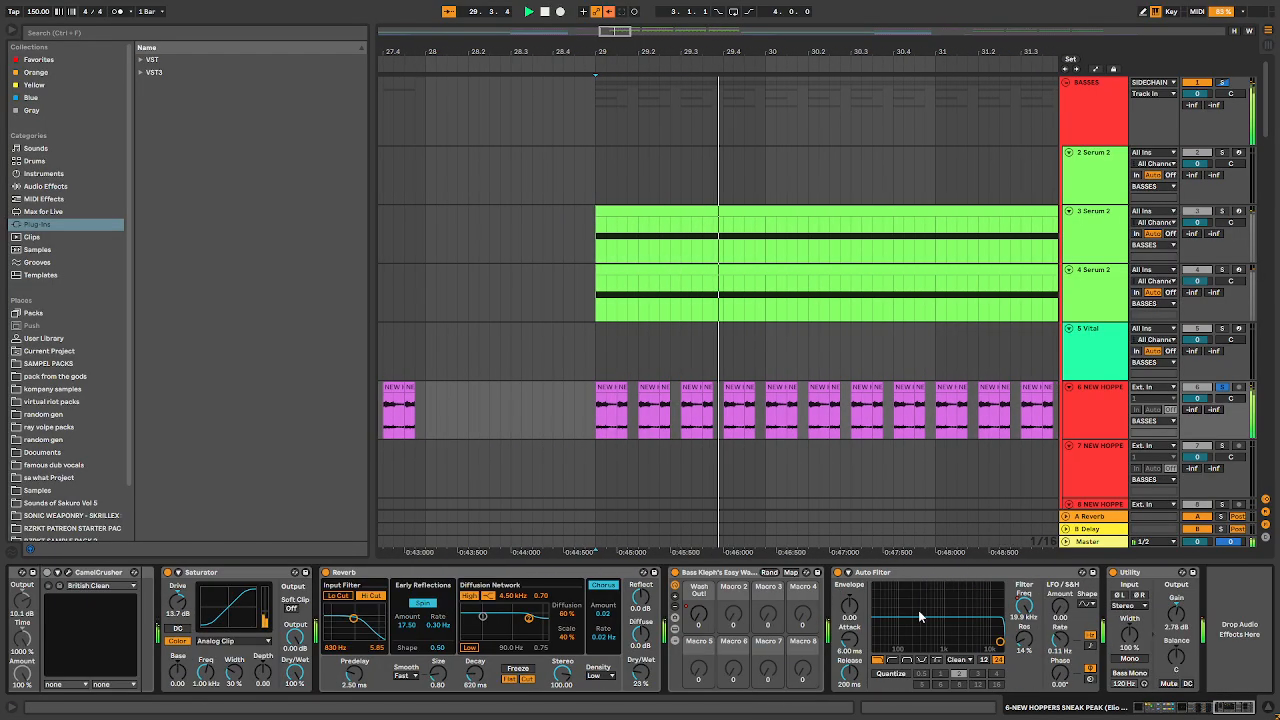
{"action": "left_click", "coordinate": [838, 573]}
{"action": "left_click", "coordinate": [675, 573]}
{"action": "left_click", "coordinate": [1112, 573]}
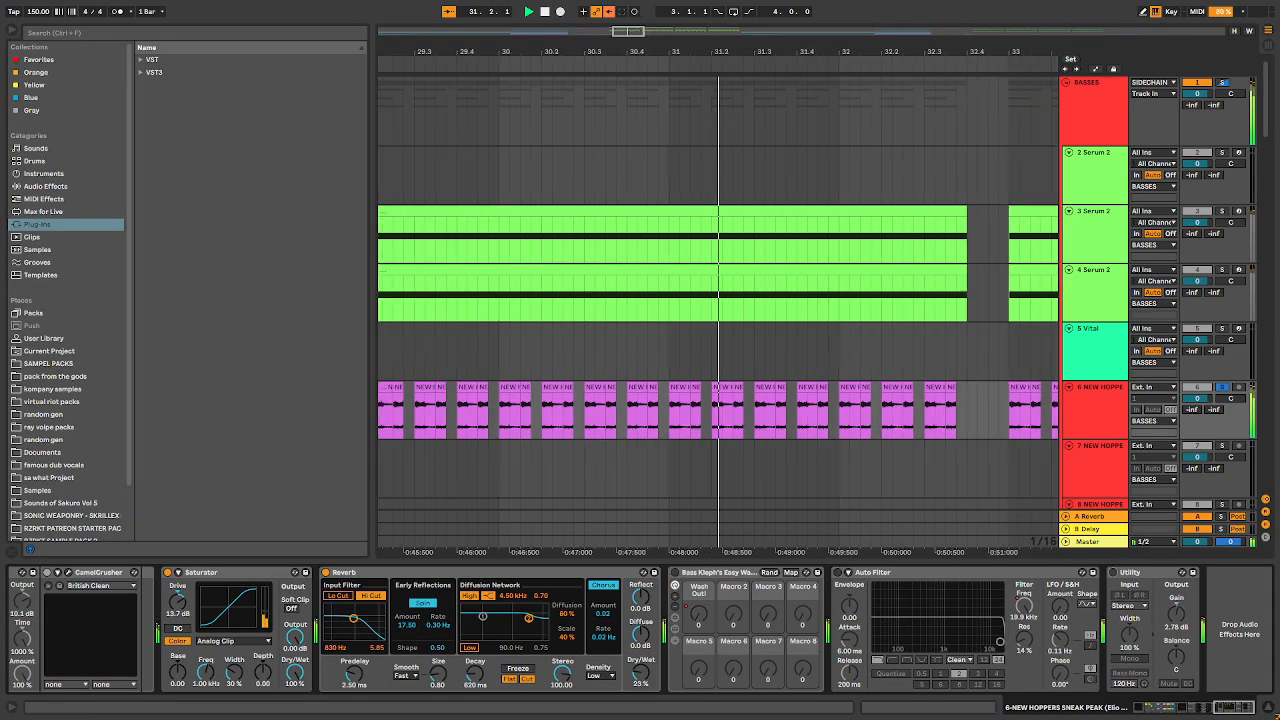
- Re-enable the Afinity rack, the EQ Eight after the Imager, and the SWAG rack on track 6
{"action": "left_click_drag", "start_coordinate": [1233, 707], "coordinate": [1154, 707]}
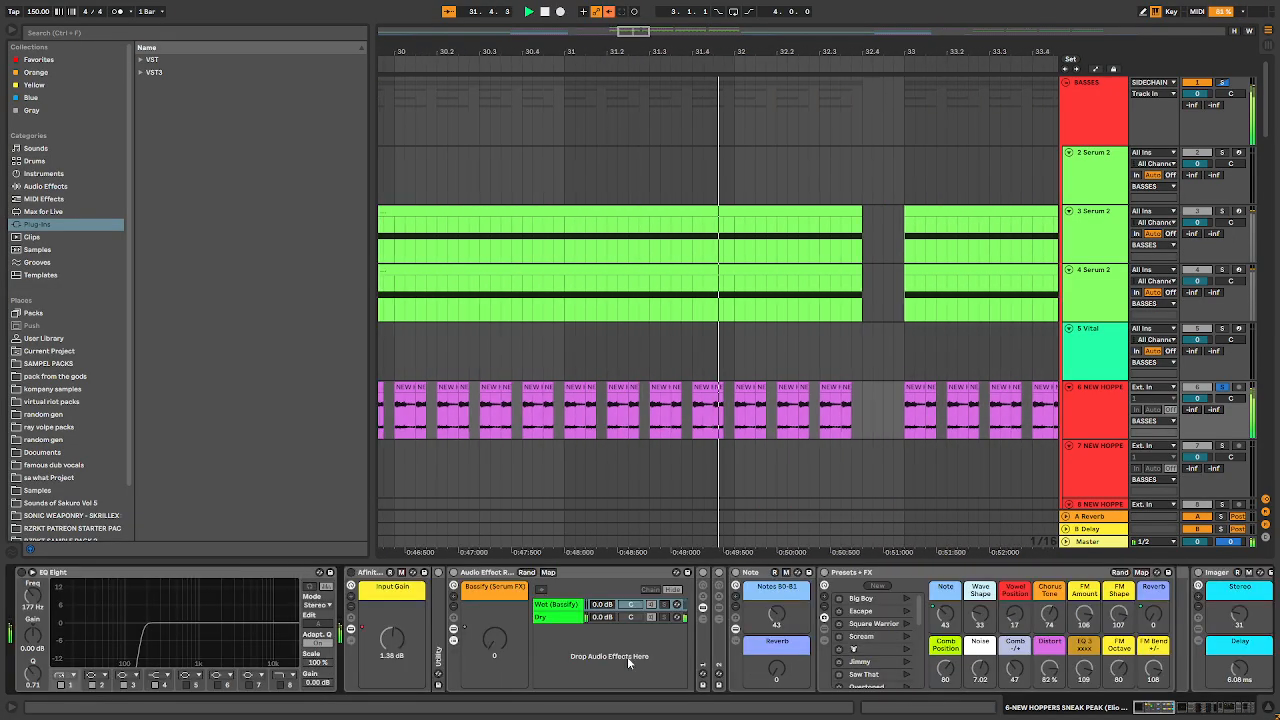
{"action": "left_click", "coordinate": [350, 572]}
{"action": "left_click_drag", "start_coordinate": [1160, 708], "coordinate": [1196, 705]}
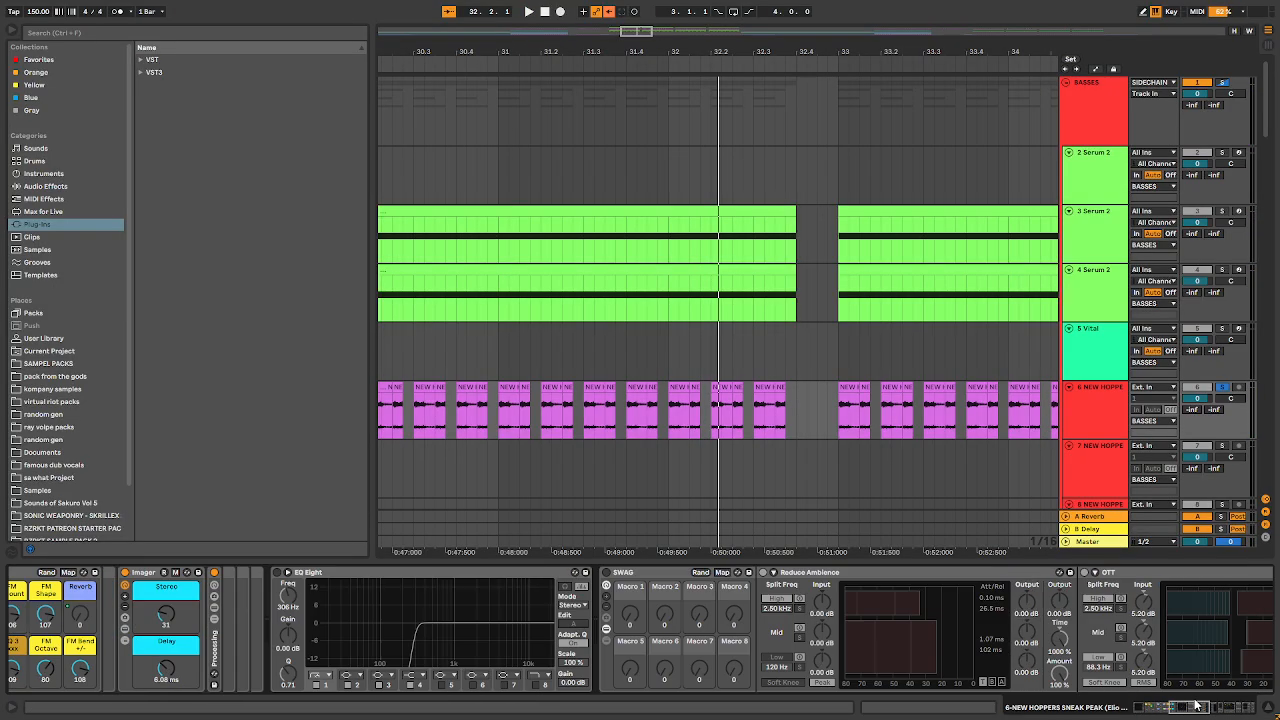
{"action": "left_click", "coordinate": [278, 572]}
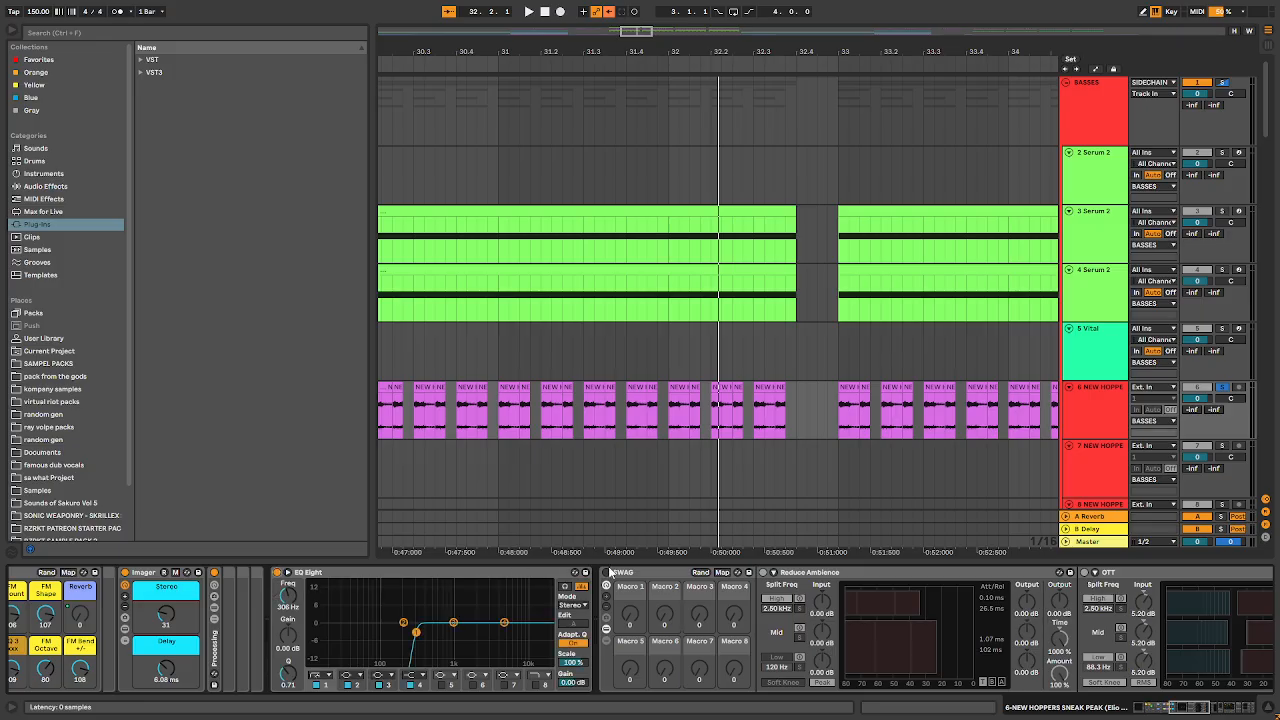
{"action": "left_click", "coordinate": [606, 572]}
- Re-enable the Bass Kleph's rack and the Auto Filter on track 6, replaying the soloed track from bar 29
{"action": "left_click_drag", "start_coordinate": [1172, 708], "coordinate": [1216, 708]}
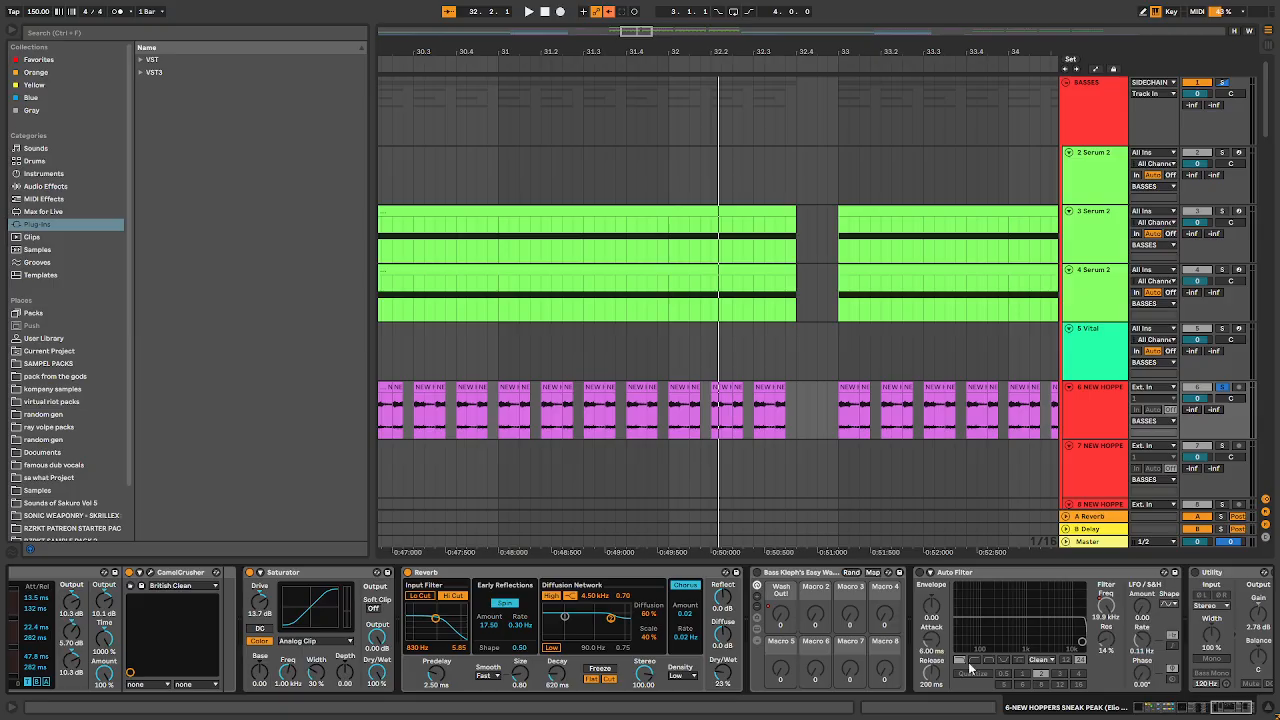
{"action": "left_click", "coordinate": [757, 573]}
{"action": "left_click", "coordinate": [930, 573]}
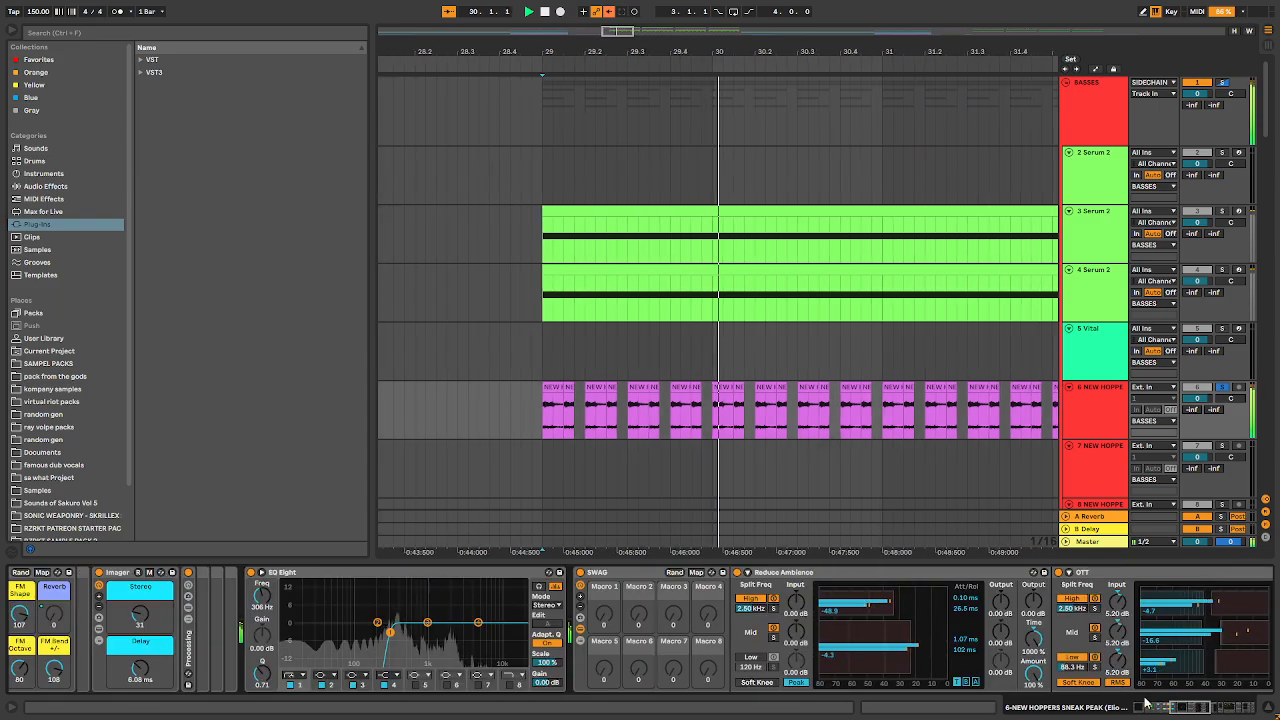
{"action": "left_click_drag", "start_coordinate": [1191, 707], "coordinate": [1235, 710]}
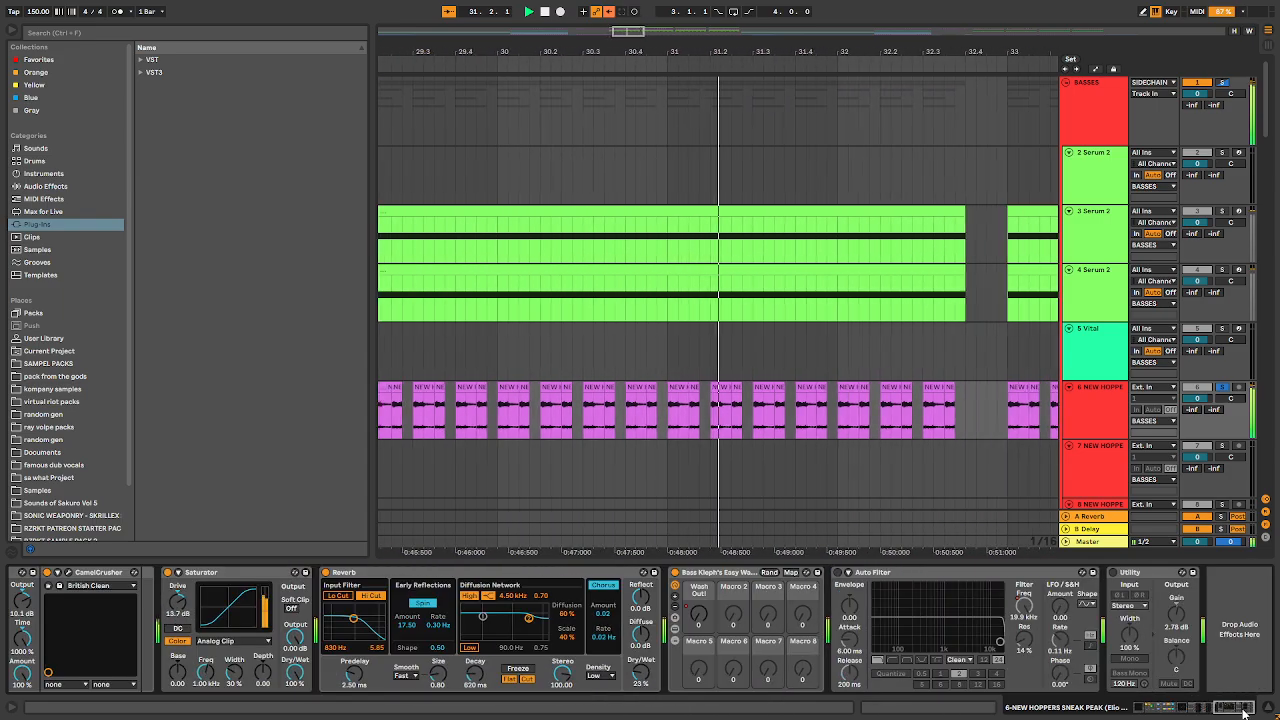
{"action": "left_click", "coordinate": [839, 573]}
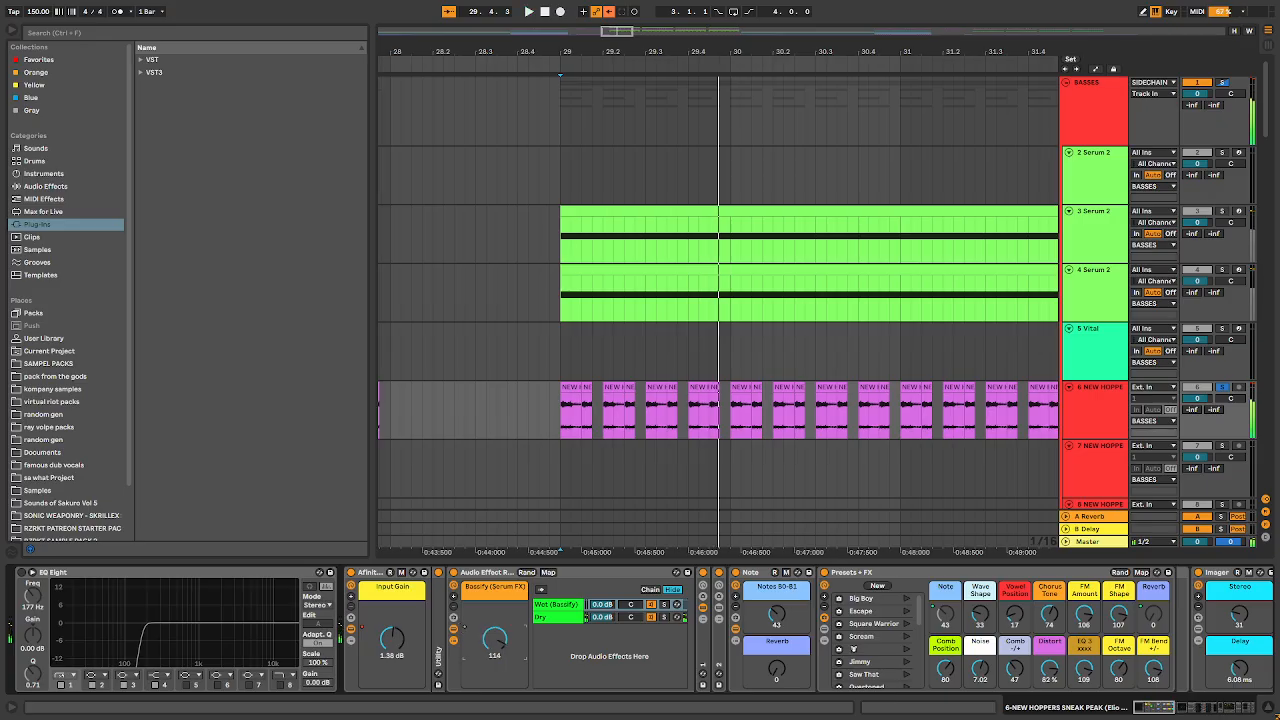
- Return track 6's Bassify macro to 127 and delete its automation
{"action": "right_click", "coordinate": [488, 652]}
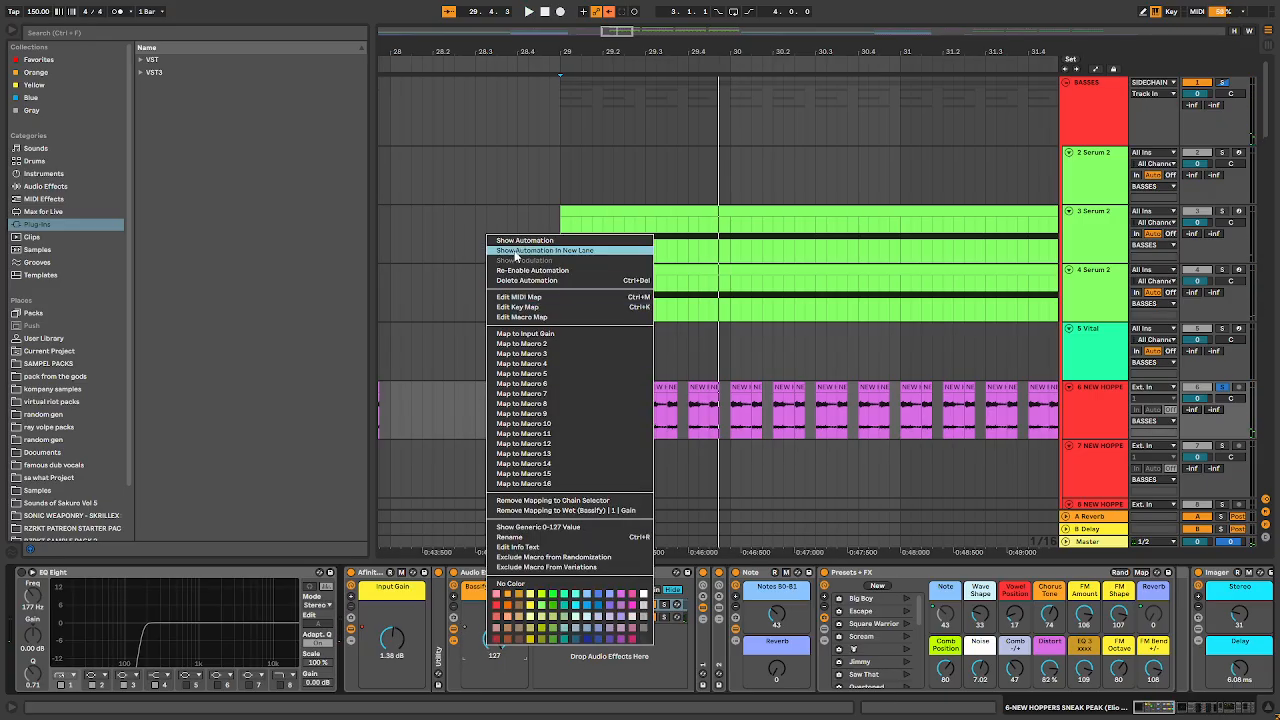
{"action": "left_click", "coordinate": [519, 281]}
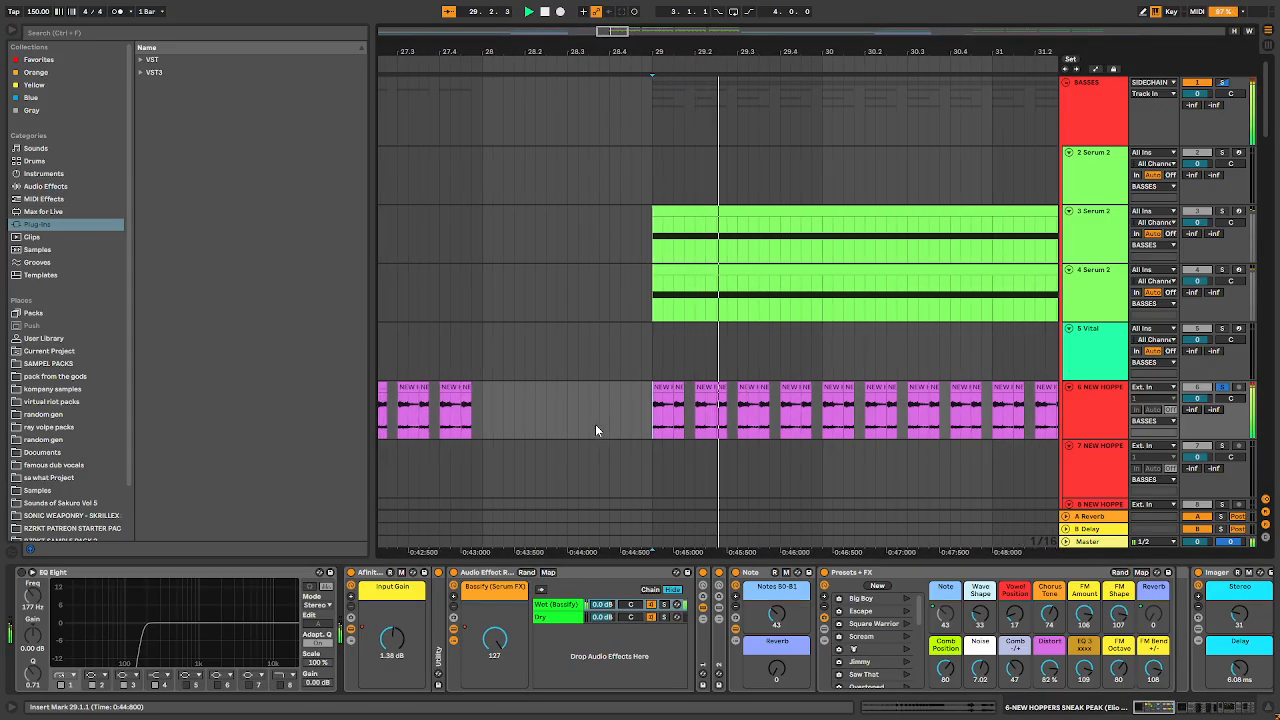
- Solo track 9's bass and play it from bar 29 of the drop
{"action": "left_click", "coordinate": [351, 631]}
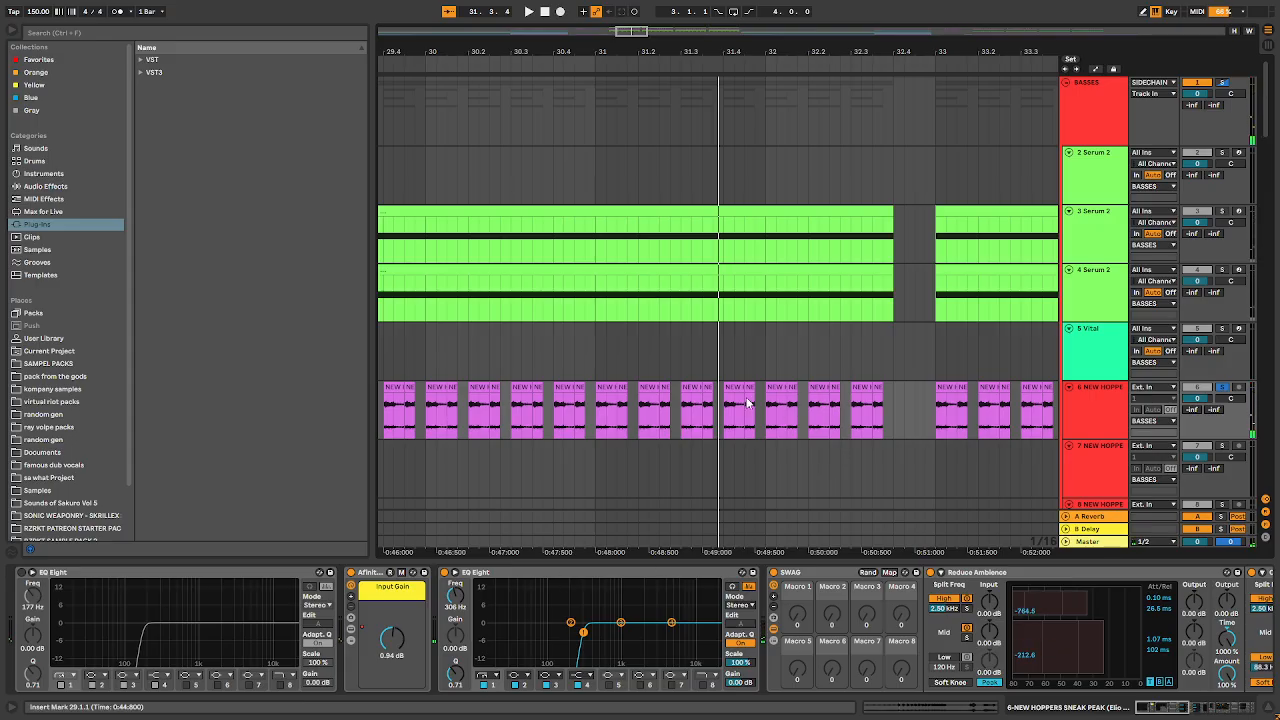
{"action": "scroll", "coordinate": [748, 403], "scroll_direction": "down", "scroll_amount": 3}
{"action": "scroll", "coordinate": [563, 441], "scroll_direction": "down", "scroll_amount": 5}
{"action": "left_click", "coordinate": [517, 360]}
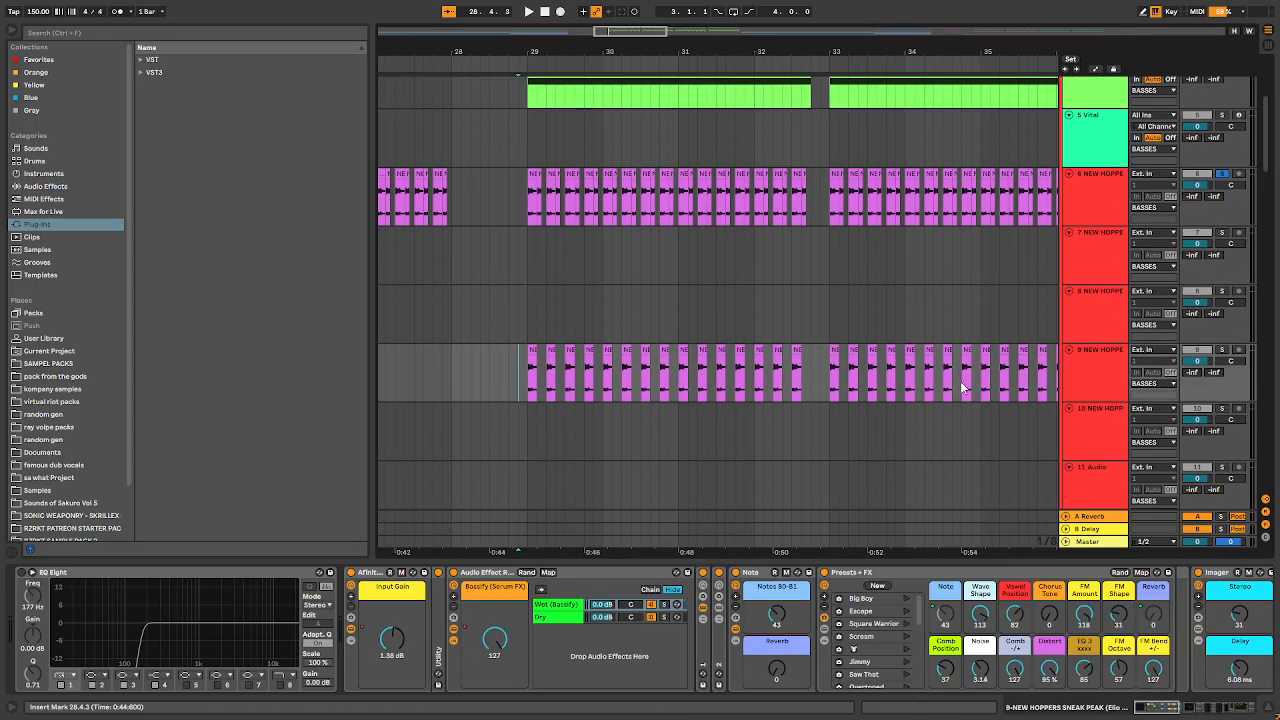
{"action": "left_click", "coordinate": [1221, 349]}
{"action": "key", "text": "space"}
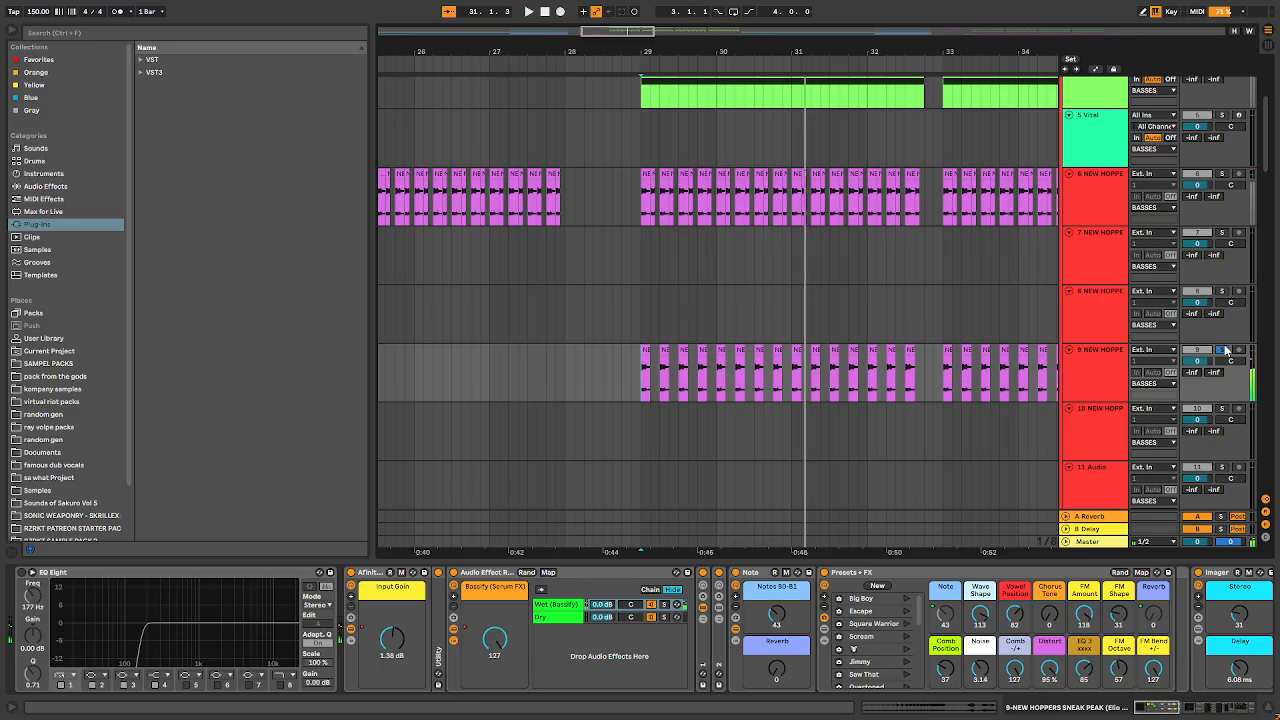
- Unsolo track 9 and replay the full drop from bar 29, bringing up track 12's bass and its device chain
{"action": "key", "text": "space"}
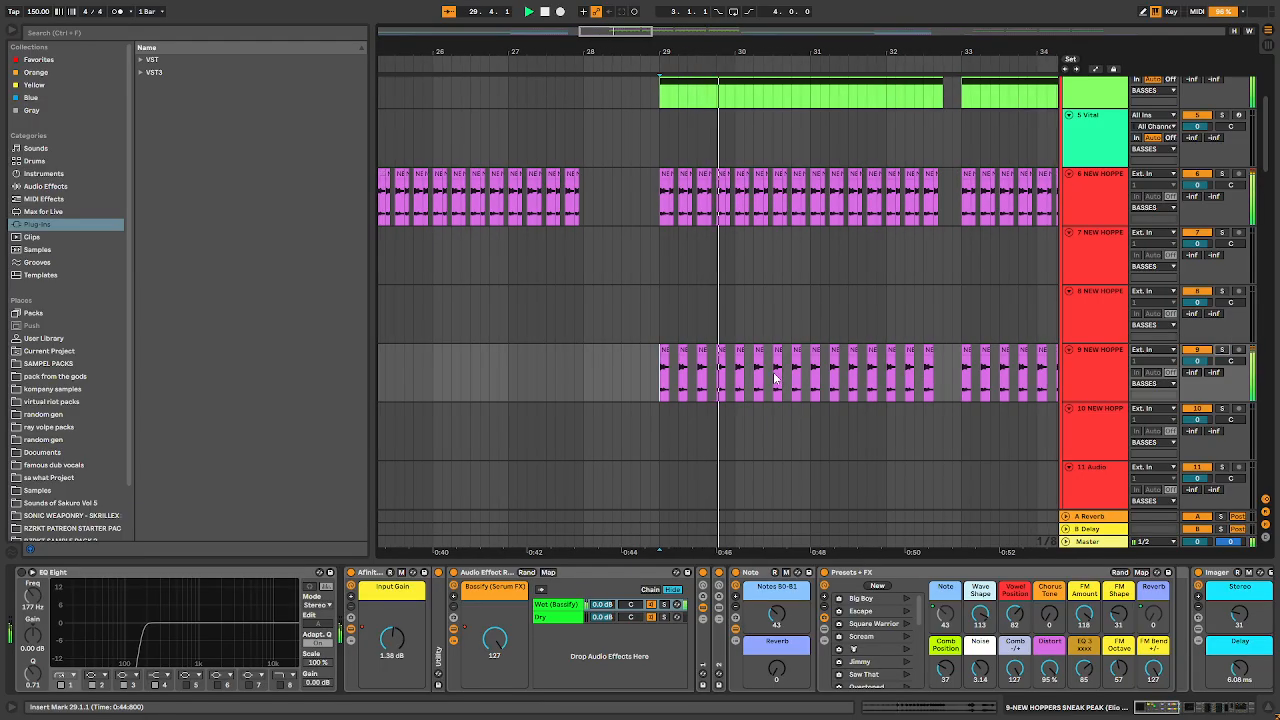
{"action": "scroll", "coordinate": [742, 378], "scroll_direction": "down", "scroll_amount": 3}
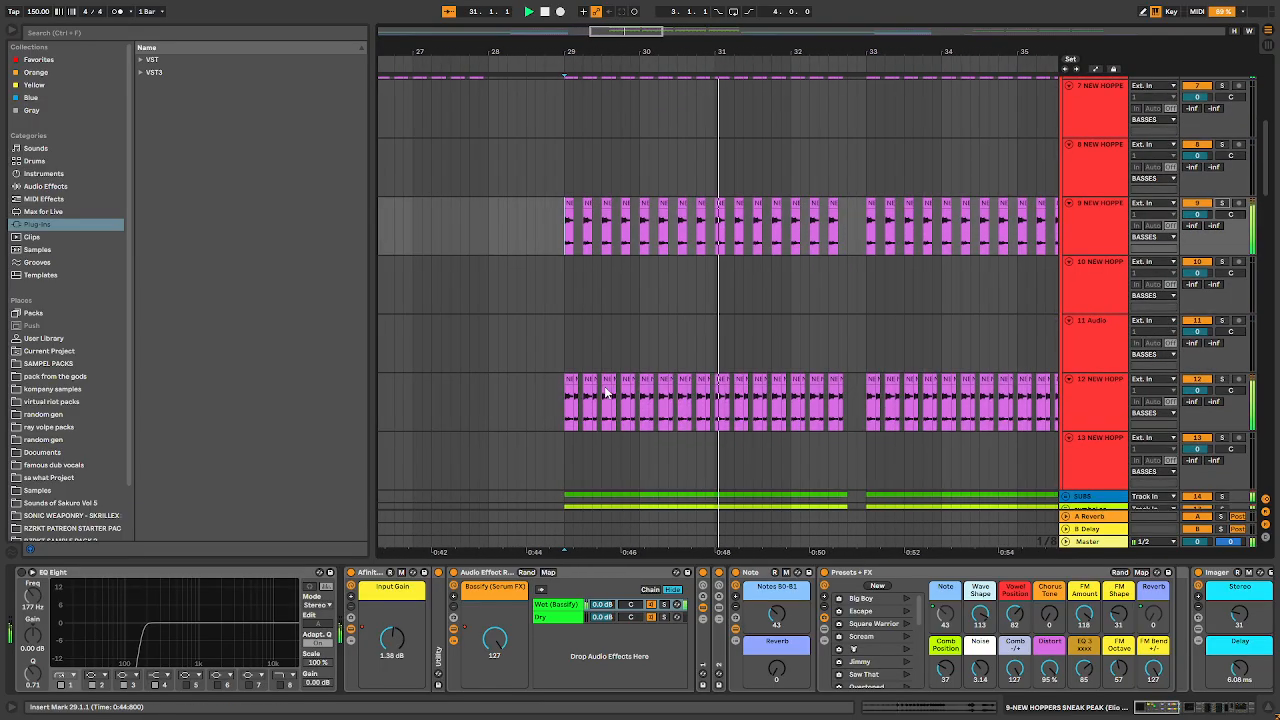
{"action": "left_click", "coordinate": [560, 396]}
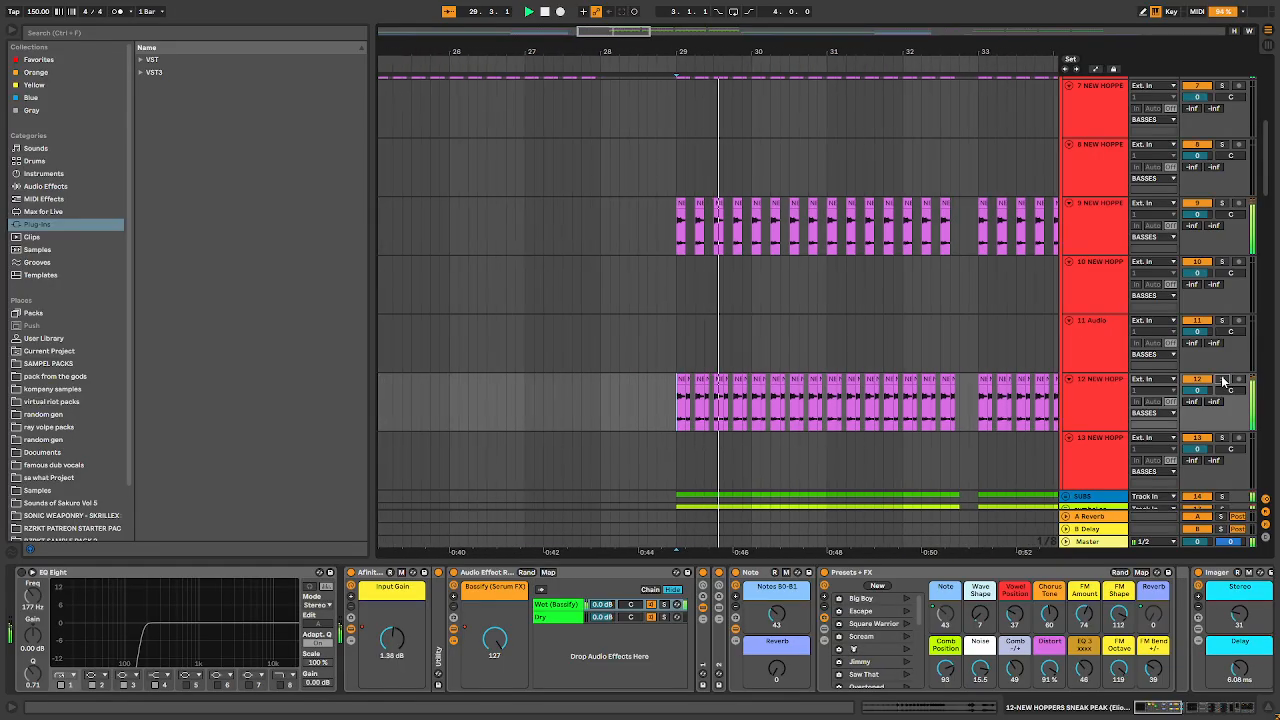
- Unfold the cymbal sc group and look over the ride, hi-hat, drum, kick and snare tracks in the drop
{"action": "scroll", "coordinate": [1120, 401], "scroll_direction": "down", "scroll_amount": 3}
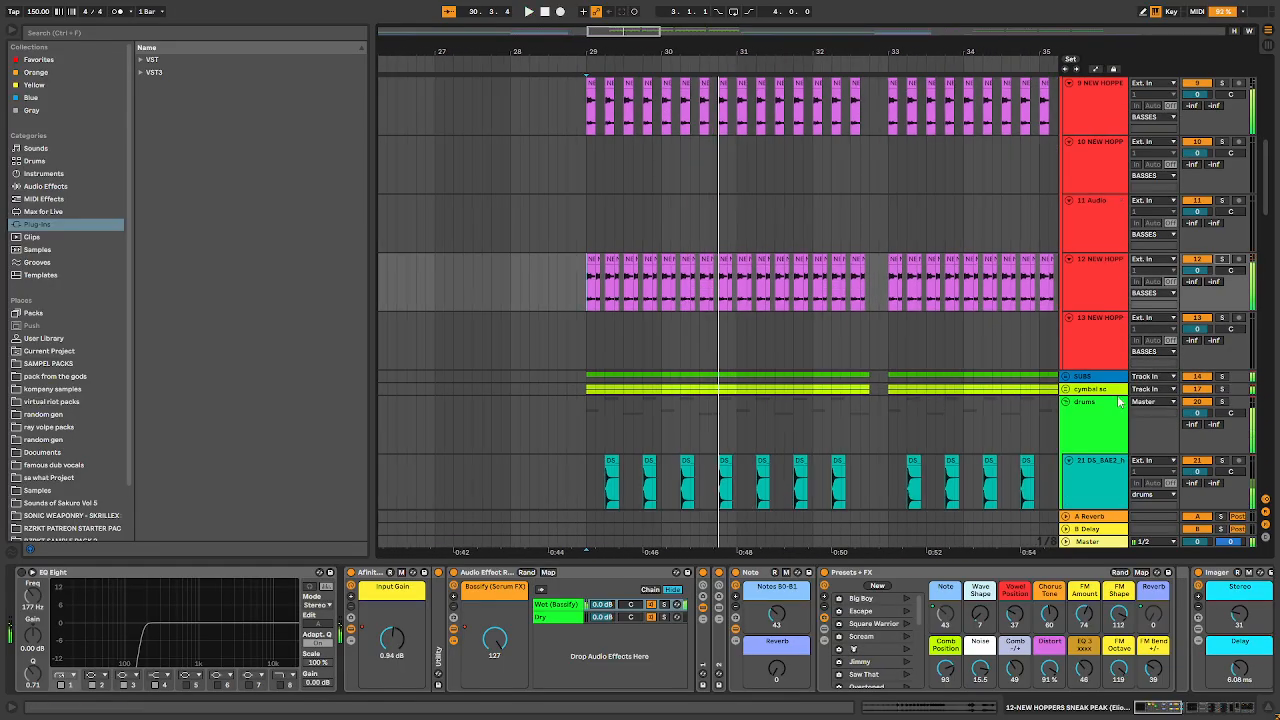
{"action": "left_click", "coordinate": [1065, 388]}
{"action": "scroll", "coordinate": [712, 355], "scroll_direction": "down", "scroll_amount": 2}
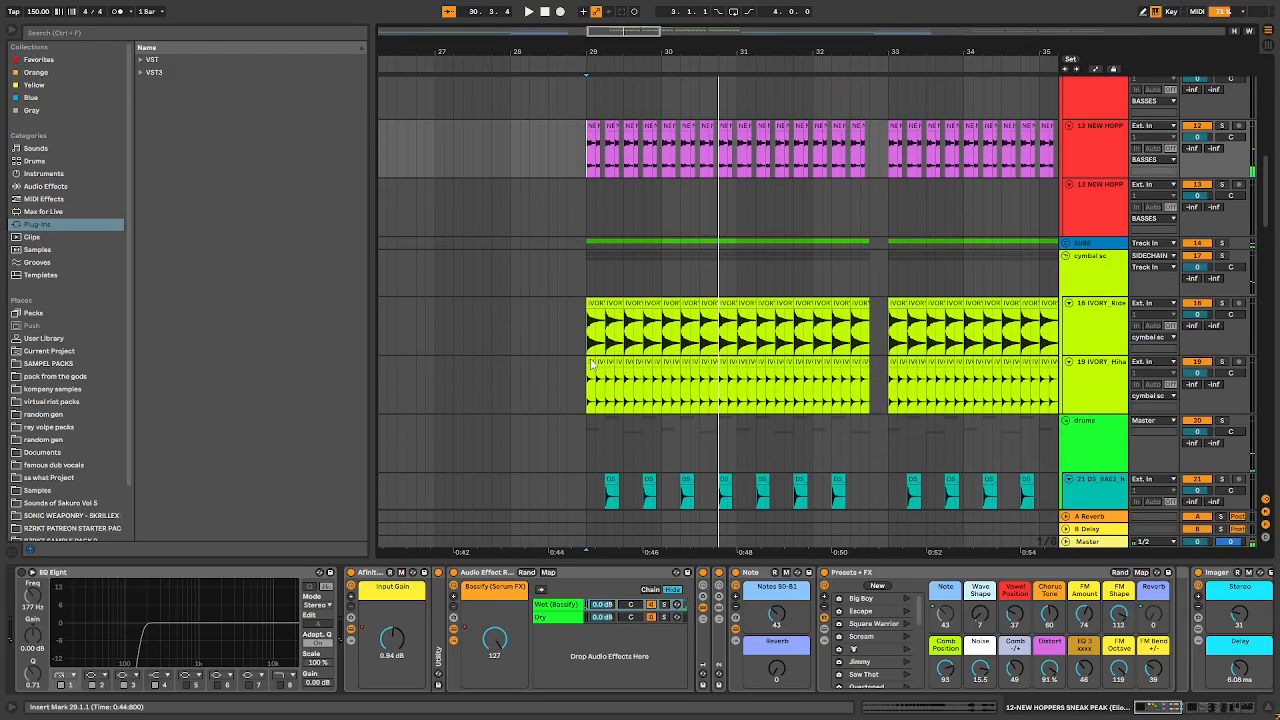
{"action": "scroll", "coordinate": [766, 400], "scroll_direction": "down", "scroll_amount": 10}
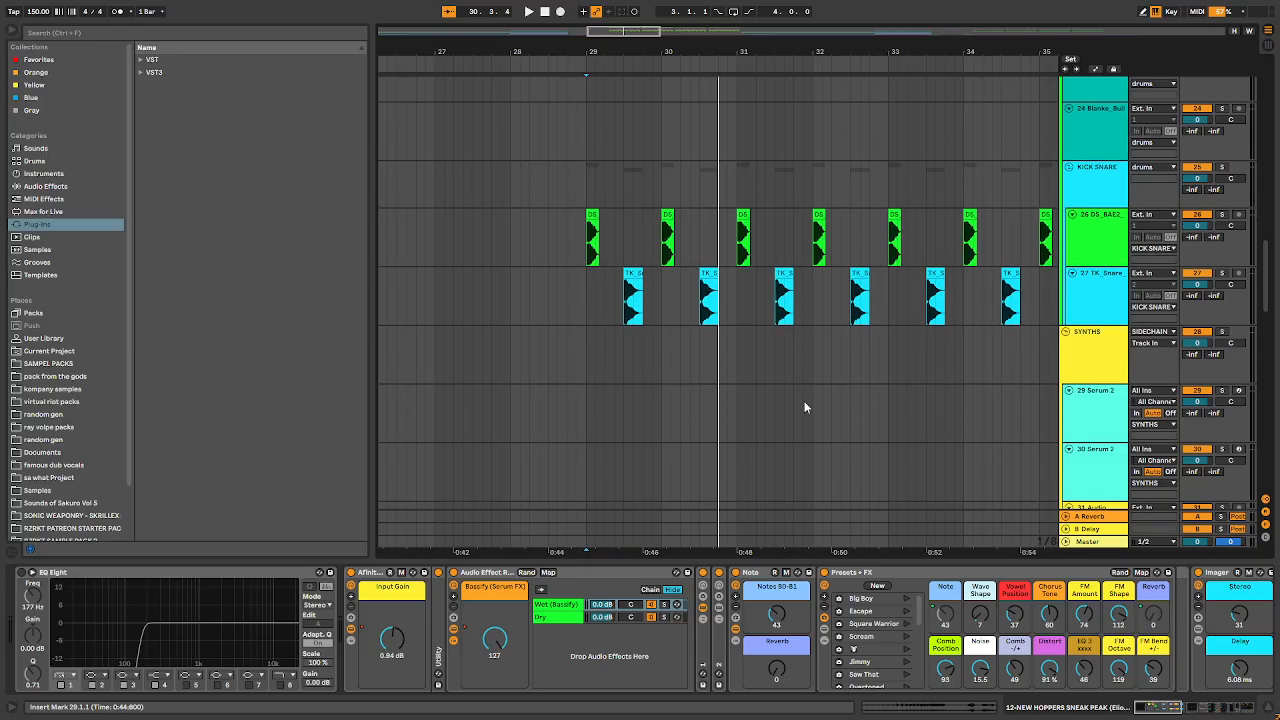
{"action": "scroll", "coordinate": [818, 407], "scroll_direction": "down", "scroll_amount": 10}
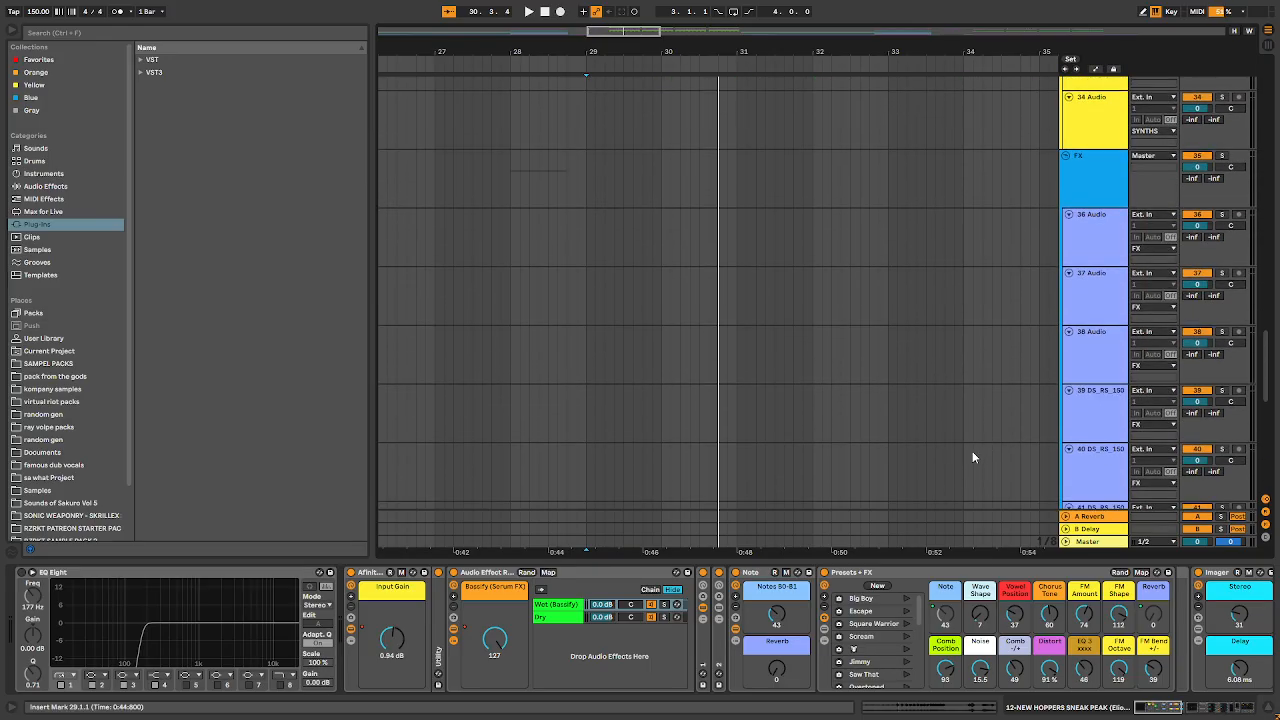
- Play the full mix from bar 28.3 at the vocal chop on track 45
{"action": "scroll", "coordinate": [930, 448], "scroll_direction": "down", "scroll_amount": 8}
{"action": "left_click", "coordinate": [553, 300]}
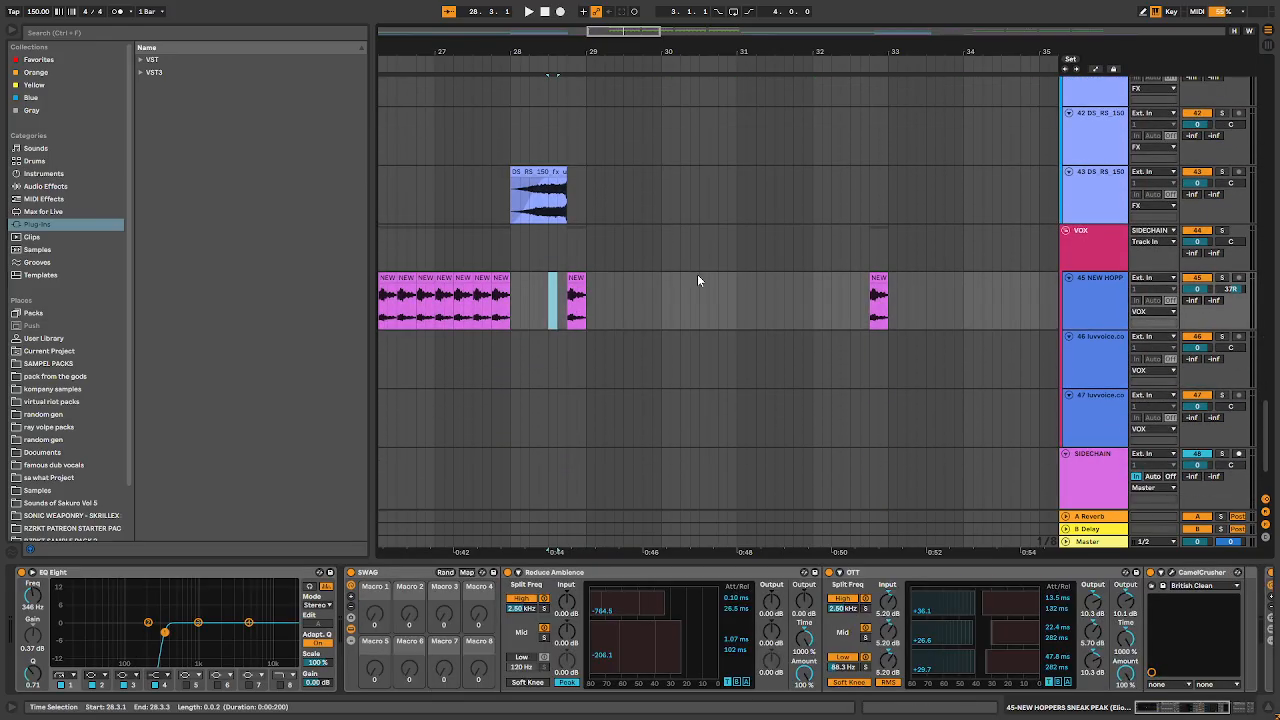
{"action": "scroll", "coordinate": [697, 280], "scroll_direction": "down", "scroll_amount": 10}
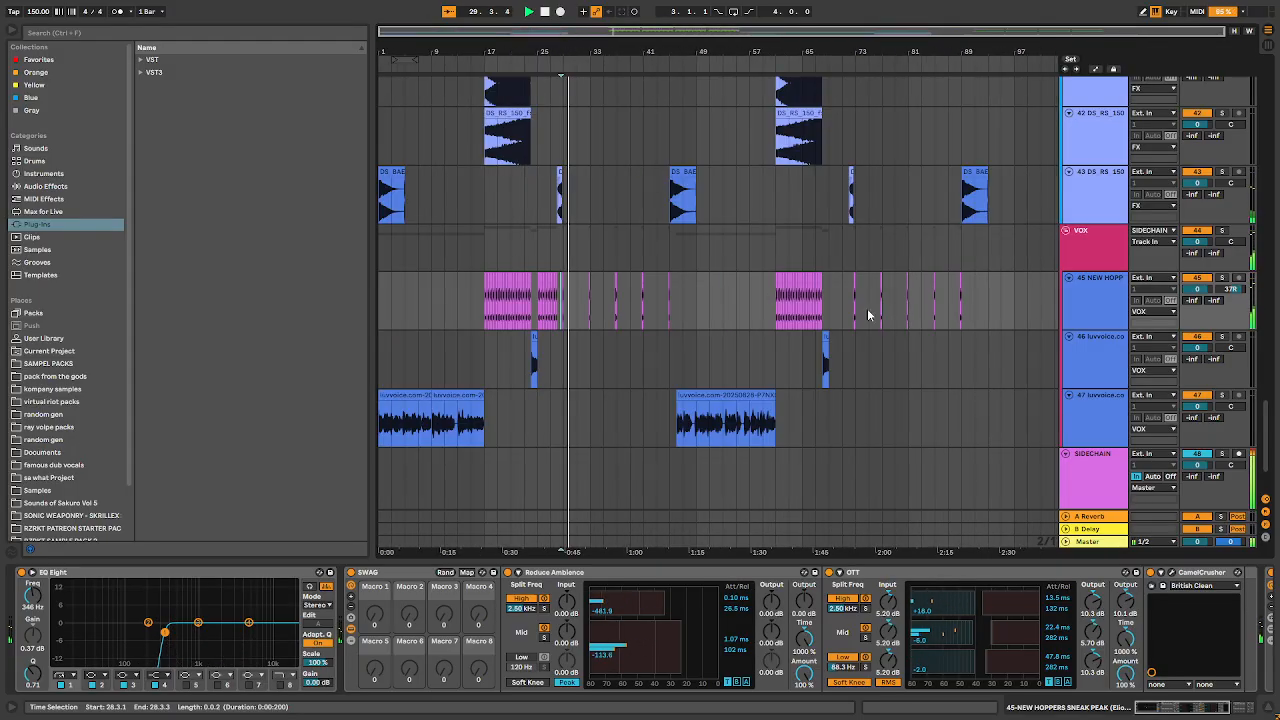
- Play the drop's second section from bar 37, solo track 2, and inspect its Serum 2 patch
{"action": "left_click_drag", "start_coordinate": [1270, 430], "coordinate": [1260, 38]}
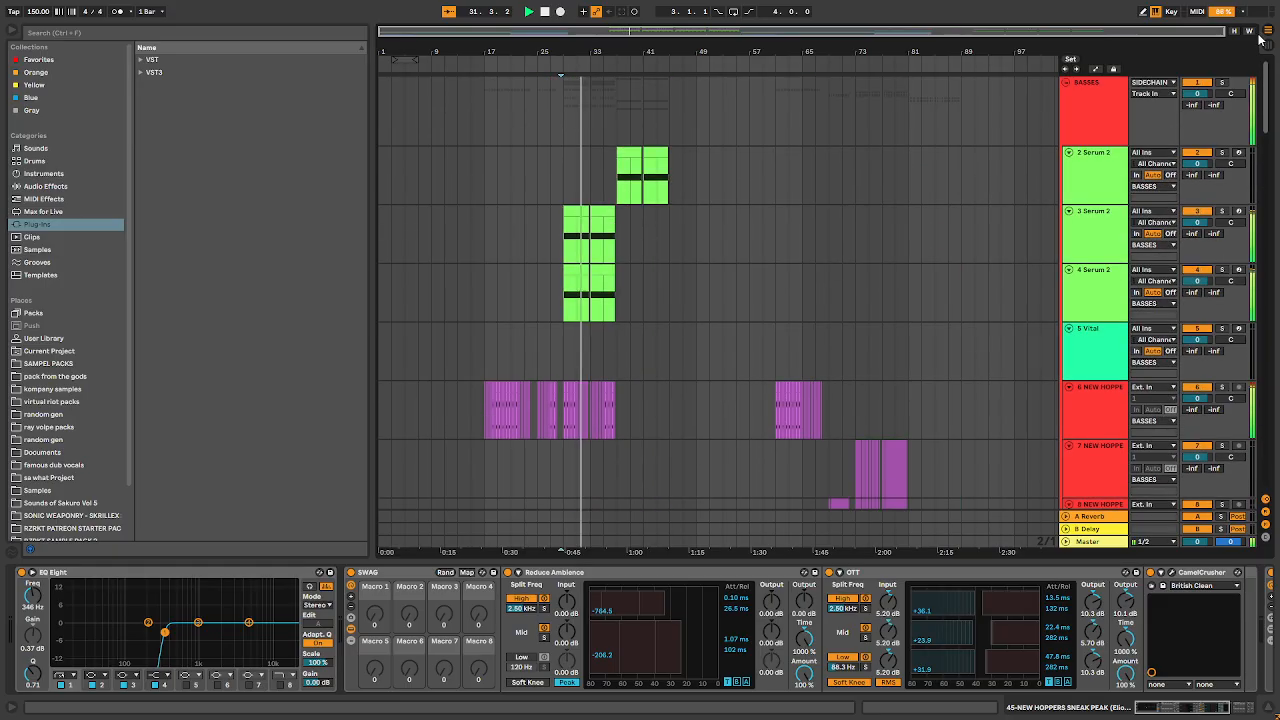
{"action": "left_click", "coordinate": [615, 324]}
{"action": "scroll", "coordinate": [615, 324], "scroll_direction": "up", "scroll_amount": 6}
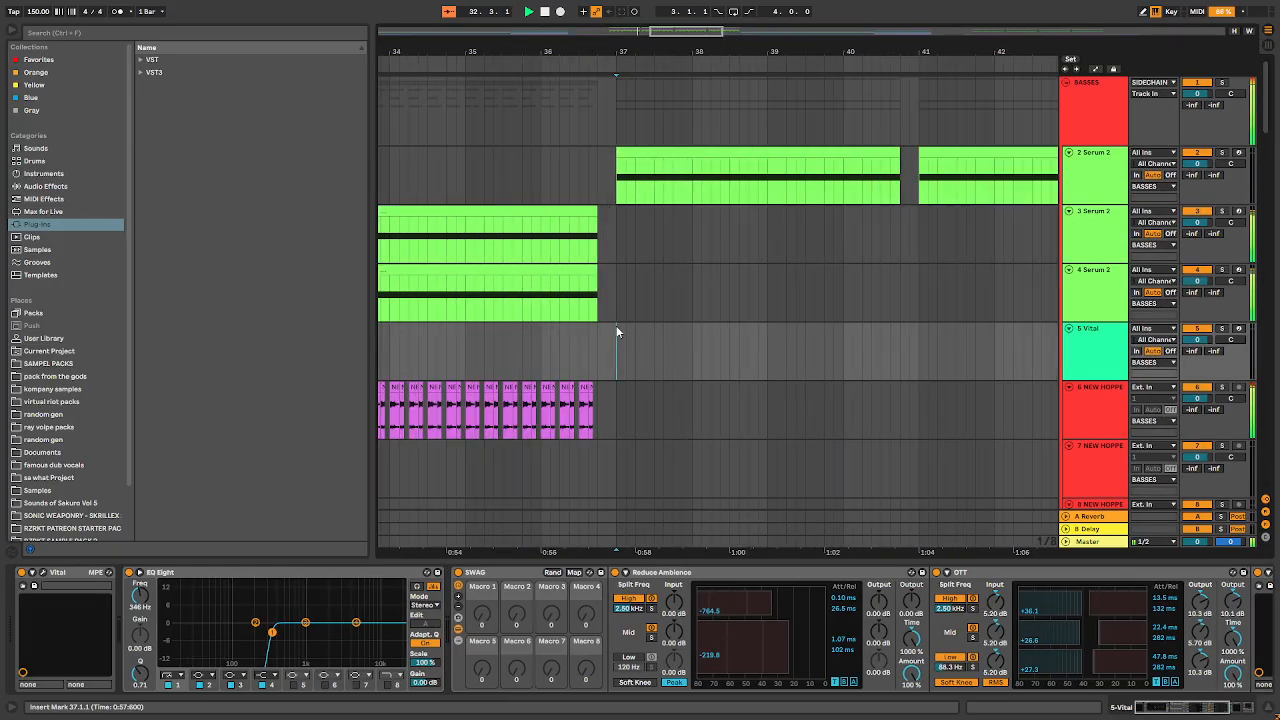
{"action": "left_click", "coordinate": [604, 177]}
{"action": "key", "text": "space"}
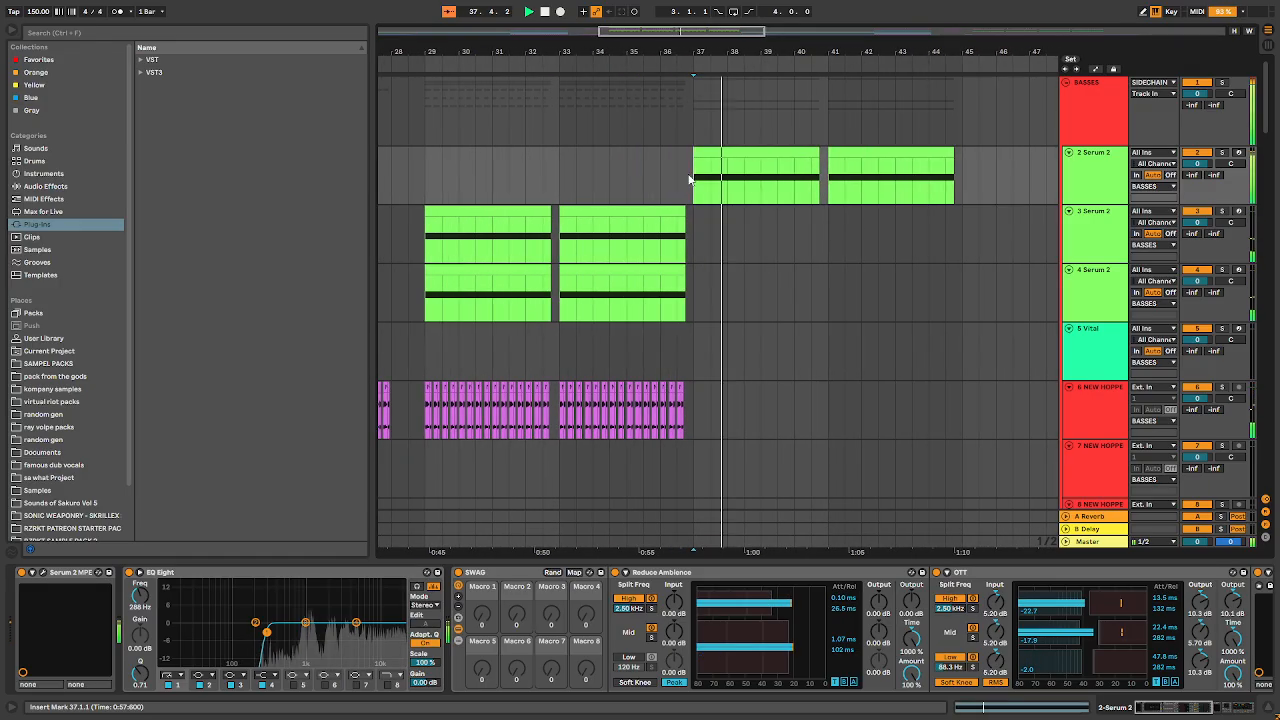
{"action": "left_click", "coordinate": [42, 574]}
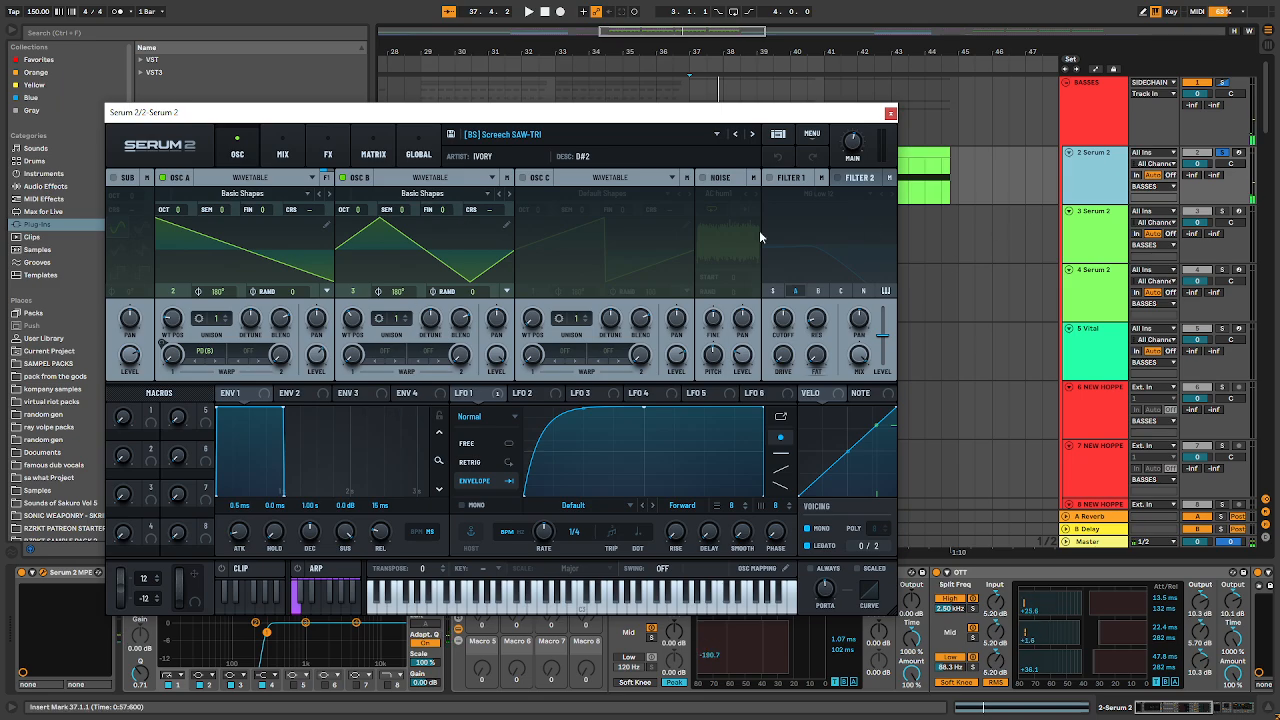
{"action": "left_click", "coordinate": [890, 114]}
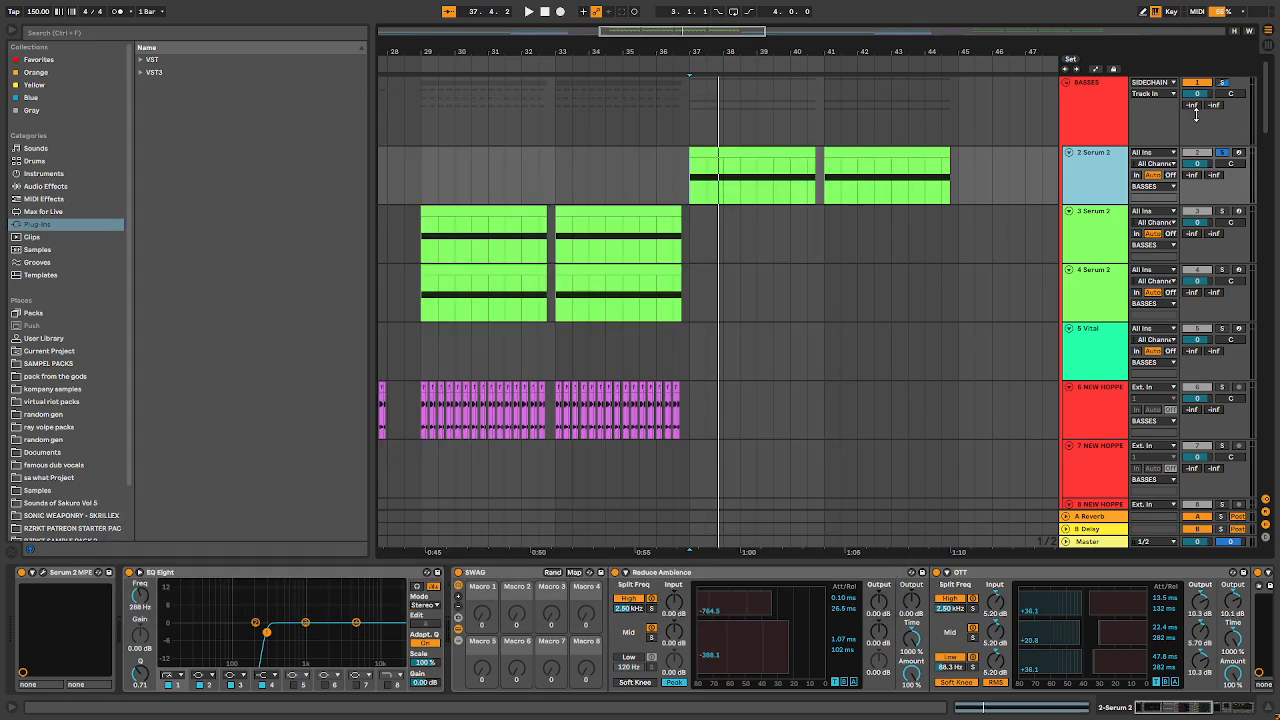
- Solo track 10's bass and play it from bar 37
{"action": "left_click_drag", "start_coordinate": [1269, 122], "coordinate": [1247, 185]}
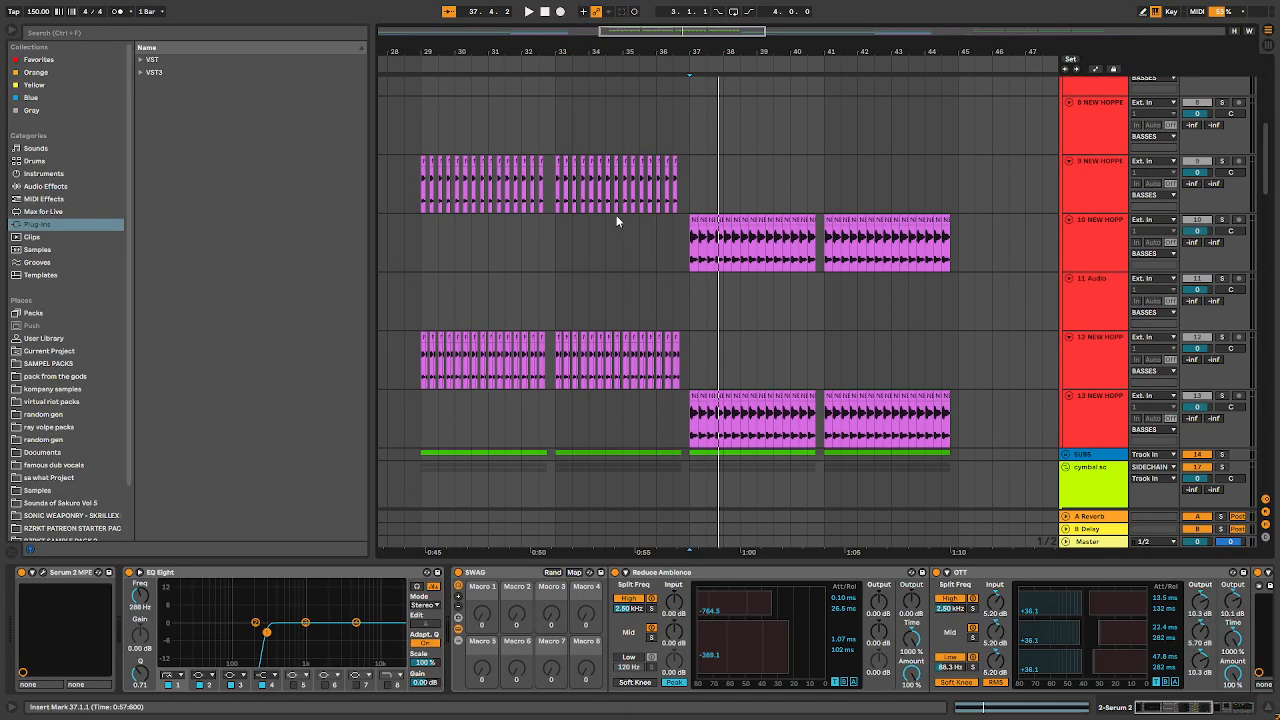
{"action": "key", "text": "space"}
{"action": "left_click", "coordinate": [1206, 262]}
{"action": "left_click", "coordinate": [1220, 221]}
{"action": "key", "text": "space"}
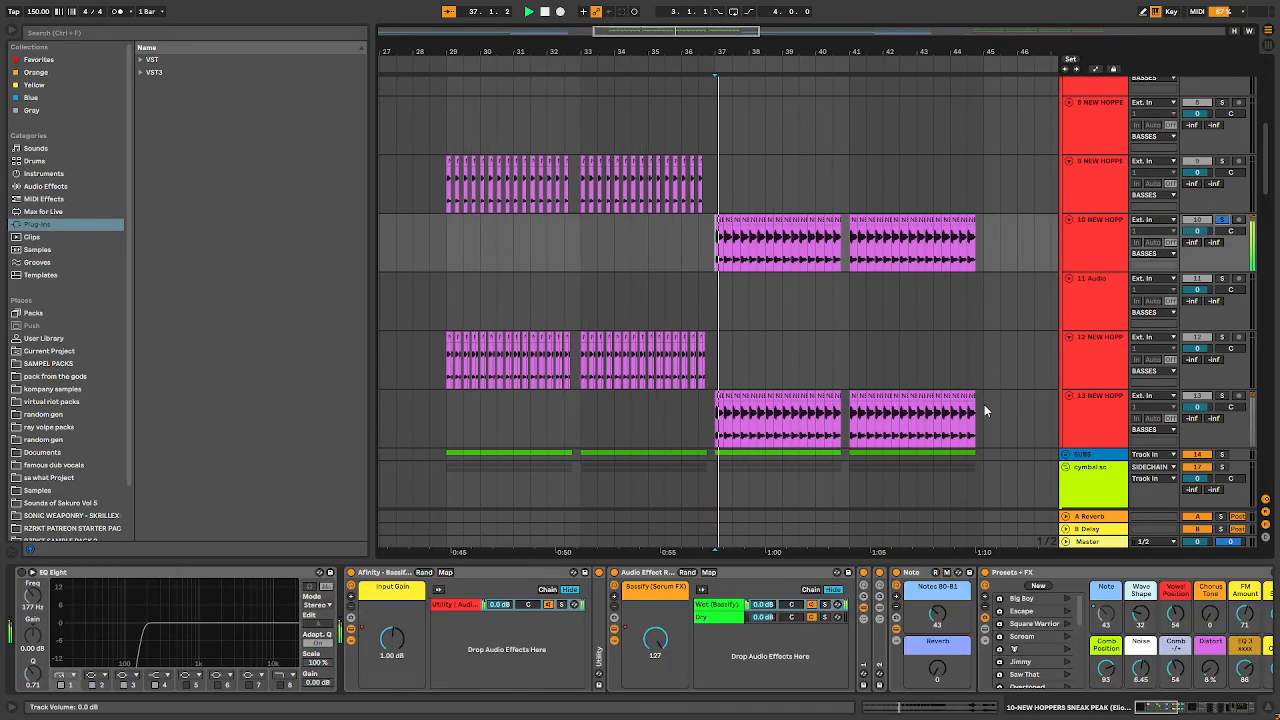
{"action": "left_click", "coordinate": [351, 573]}
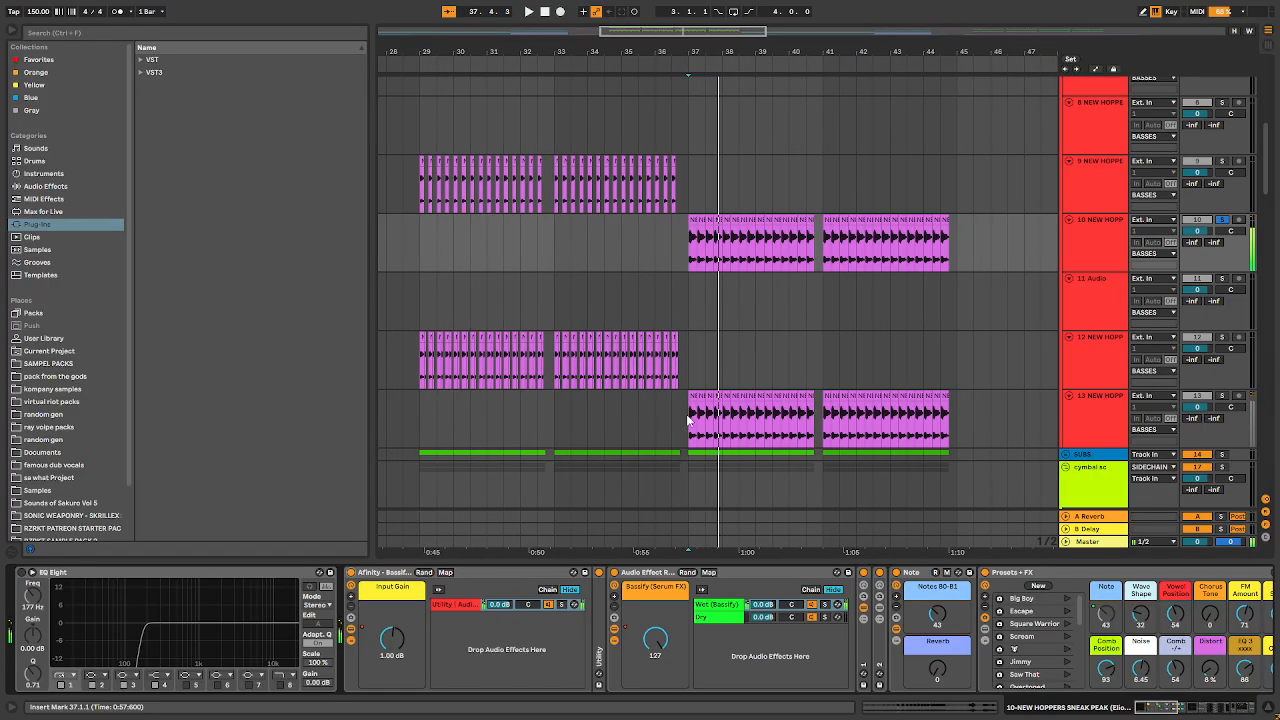
- Solo track 13's bass in place of track 10 and play it from bar 37
{"action": "left_click", "coordinate": [688, 420]}
{"action": "key", "text": "space"}
{"action": "left_click", "coordinate": [1220, 396]}
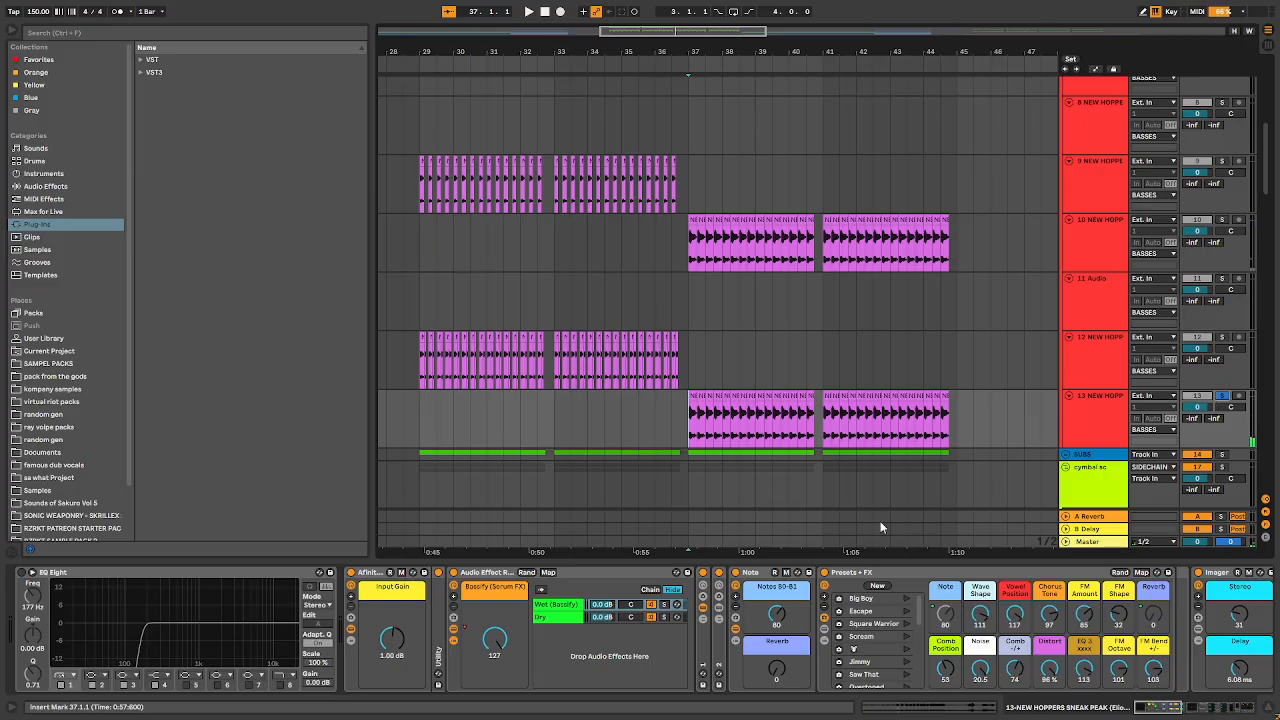
{"action": "key", "text": "space"}
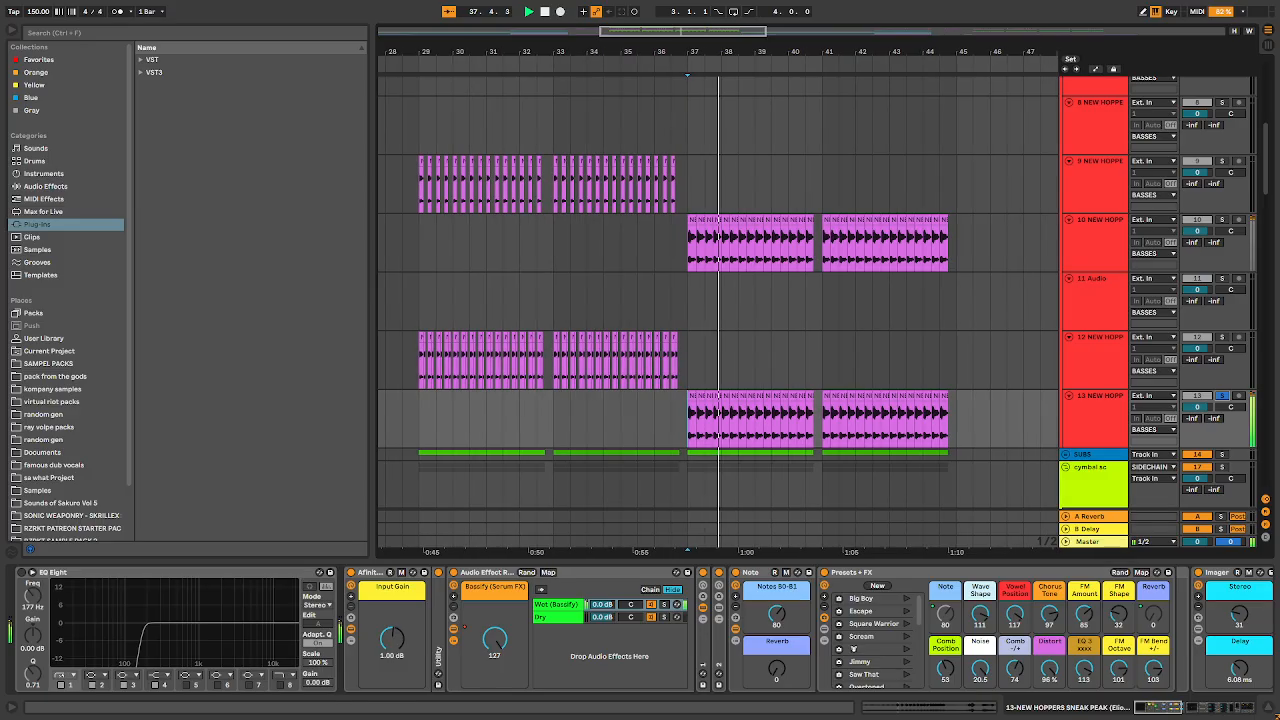
- Unsolo track 13 and play the full mix from bar 37 while looking over the cymbal, drum and kick-snare tracks
{"action": "key", "text": "space"}
{"action": "scroll", "coordinate": [914, 326], "scroll_direction": "down", "scroll_amount": 5}
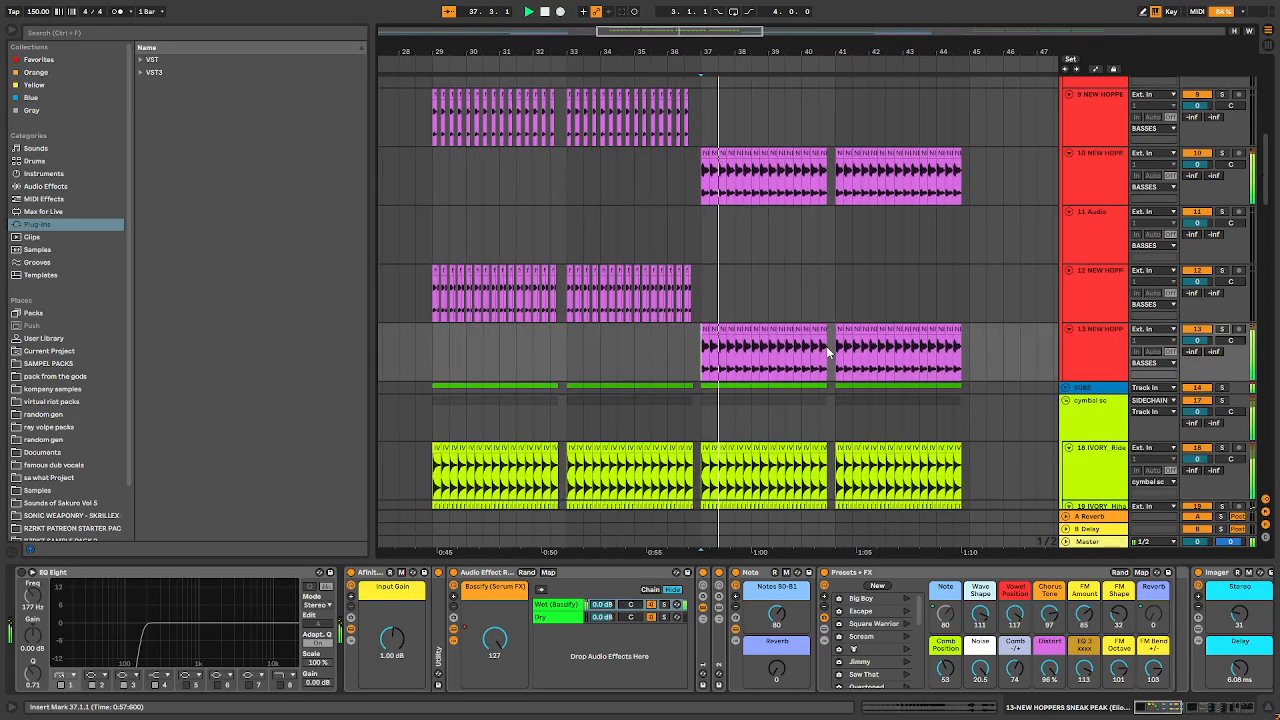
{"action": "scroll", "coordinate": [788, 357], "scroll_direction": "down", "scroll_amount": 10}
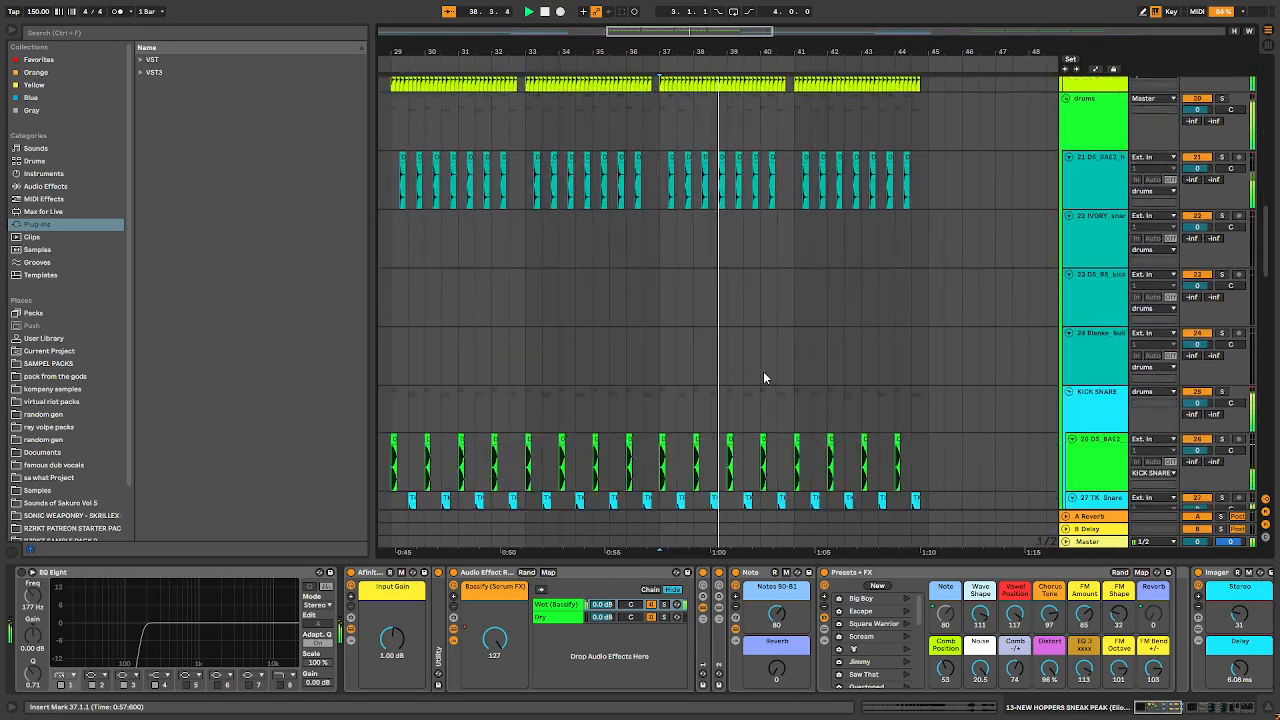
{"action": "key", "text": "space"}
{"action": "scroll", "coordinate": [753, 384], "scroll_direction": "down", "scroll_amount": 2}
{"action": "key", "text": "shift+w"}
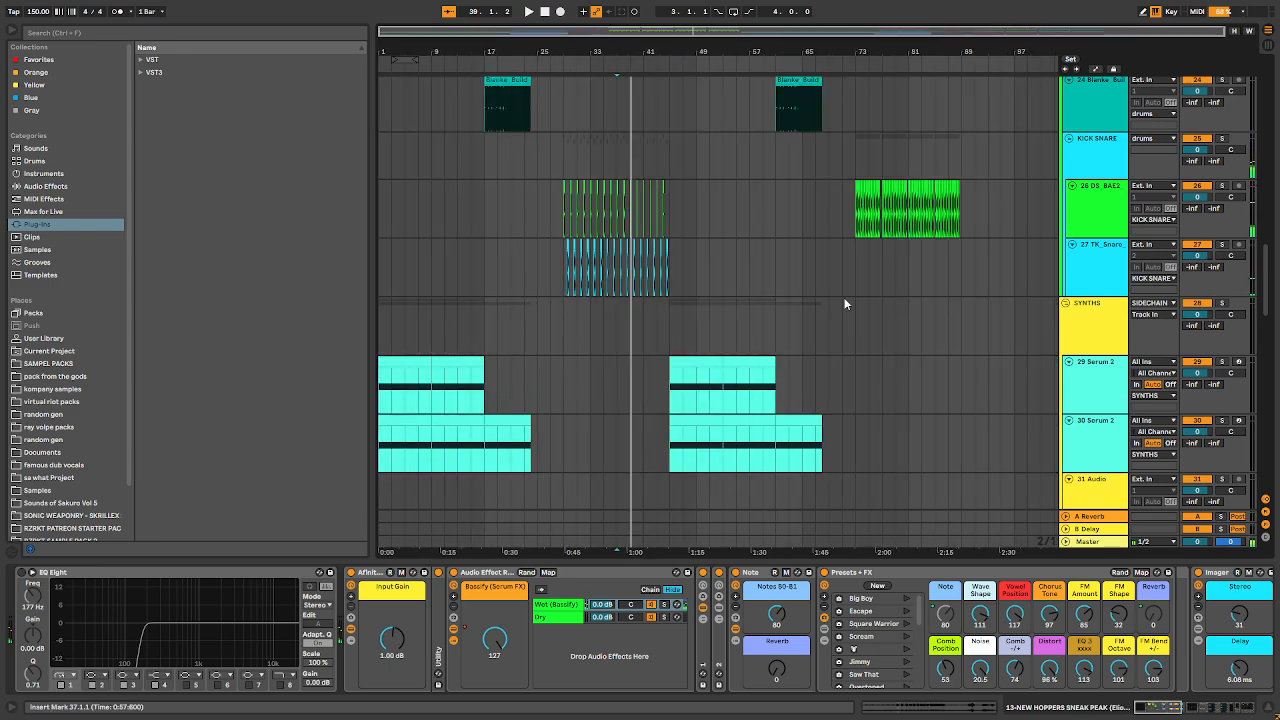
- Solo the vocal on track 47 and play its second clip from bar 46
{"action": "left_click", "coordinate": [675, 322]}
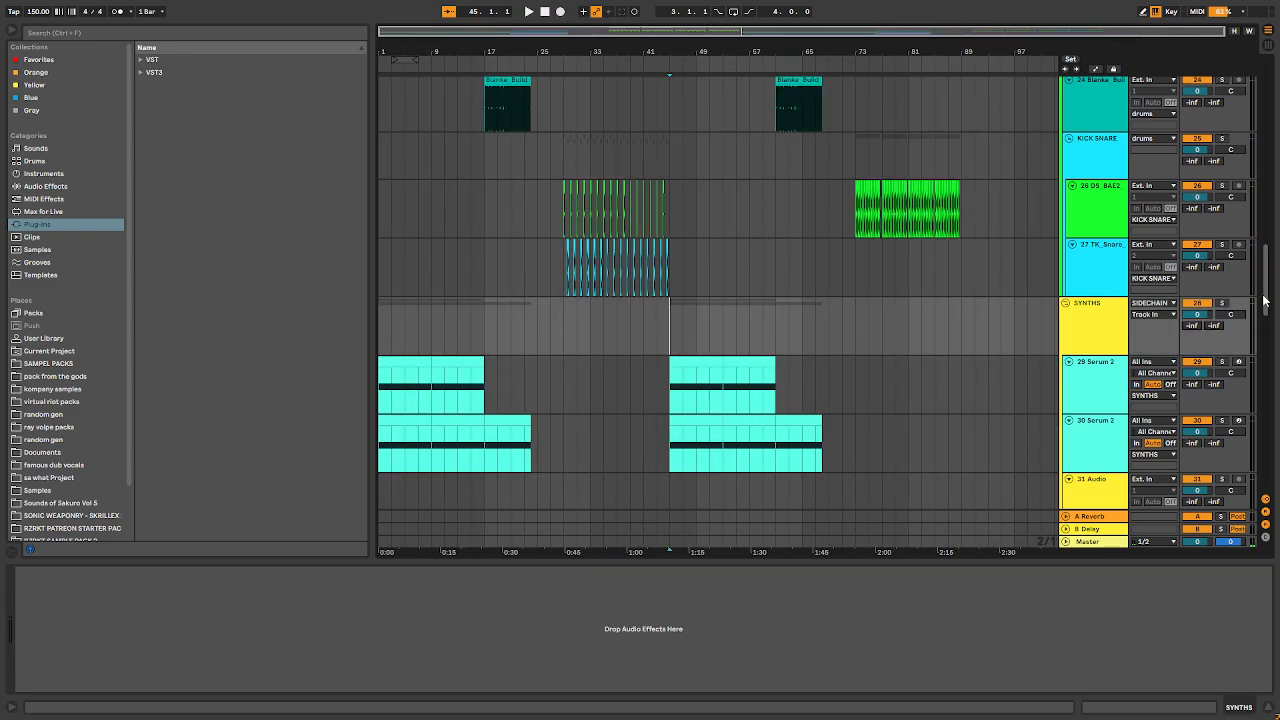
{"action": "left_click_drag", "start_coordinate": [1263, 300], "coordinate": [1210, 488]}
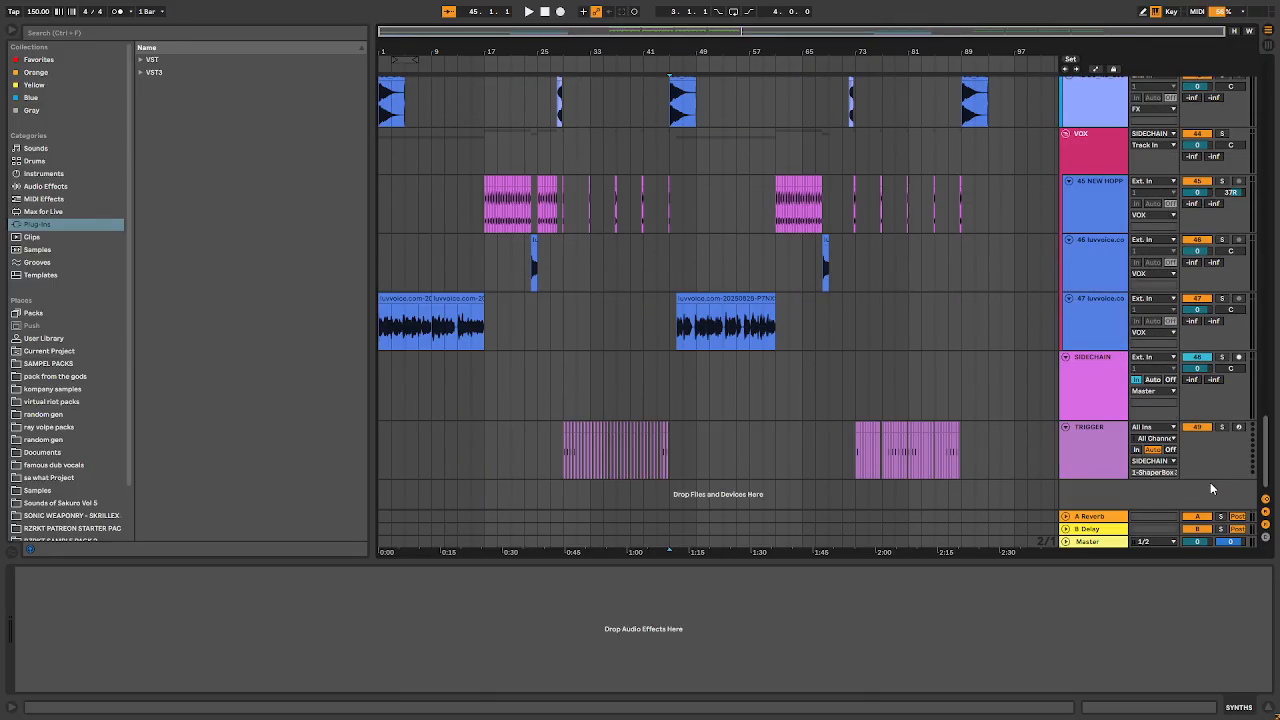
{"action": "left_click", "coordinate": [689, 336]}
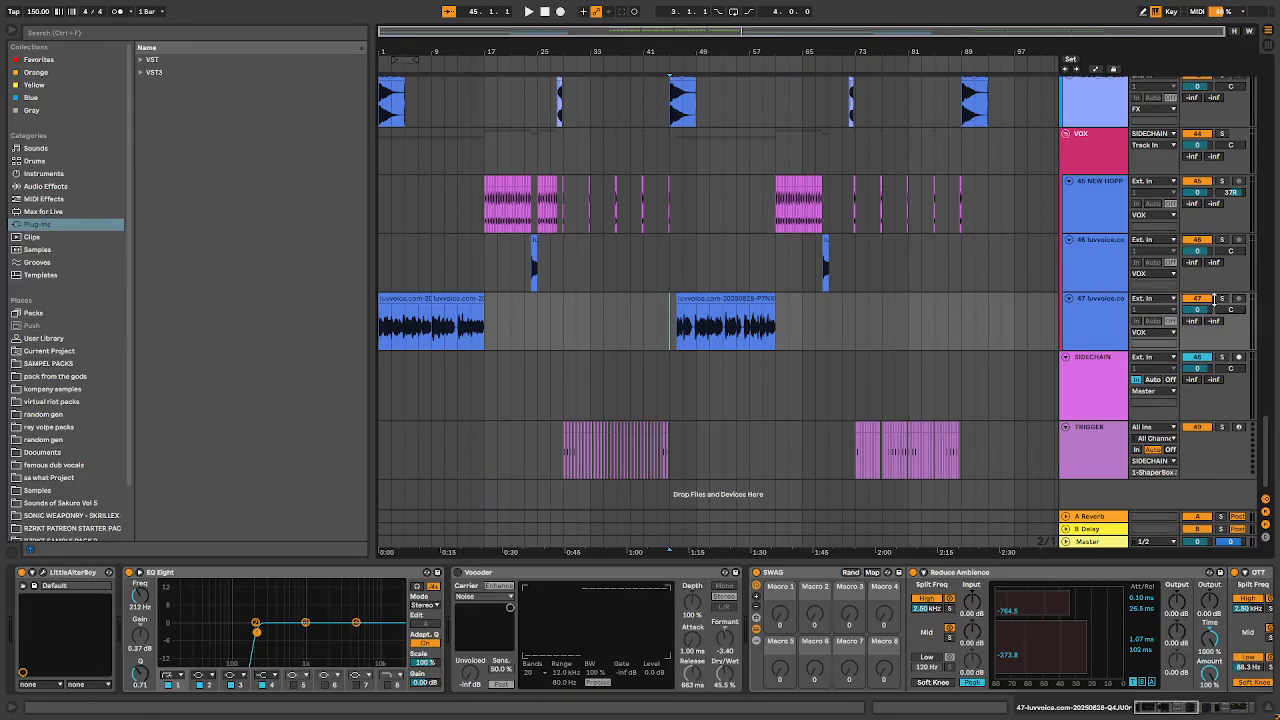
{"action": "scroll", "coordinate": [581, 328], "scroll_direction": "up", "scroll_amount": 4}
{"action": "scroll", "coordinate": [762, 308], "scroll_direction": "down", "scroll_amount": 2}
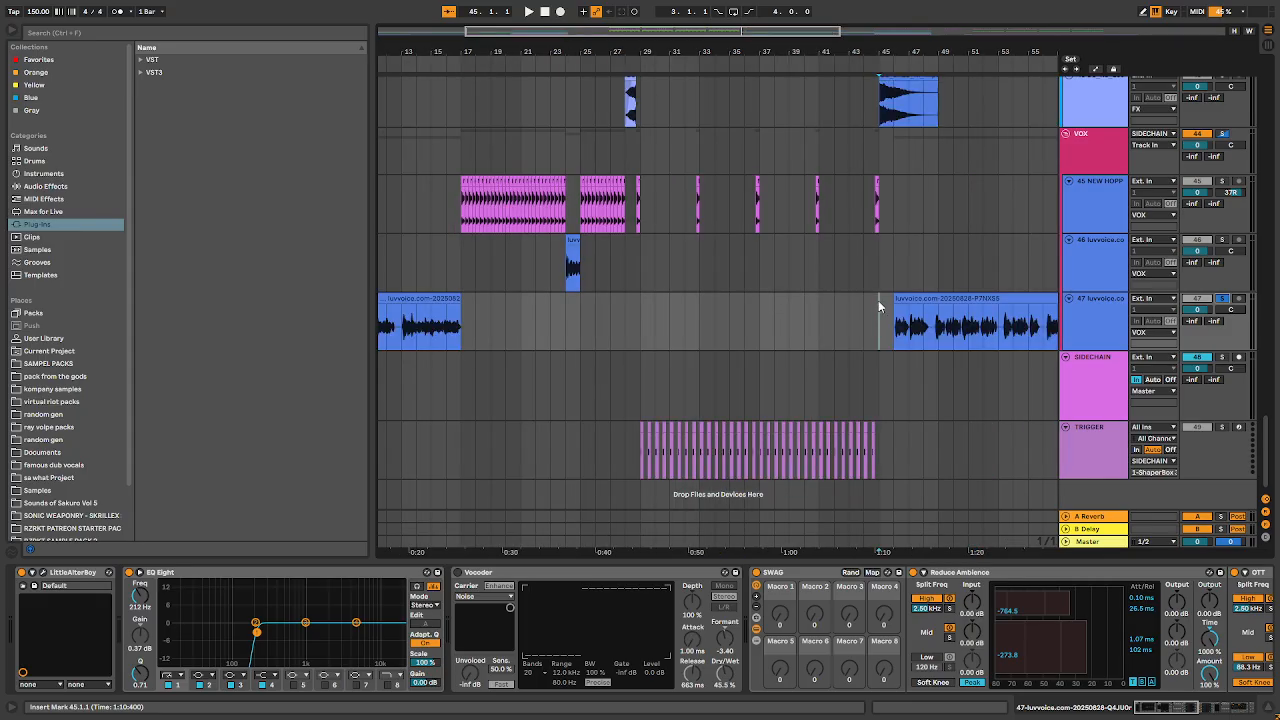
{"action": "key", "text": "space"}
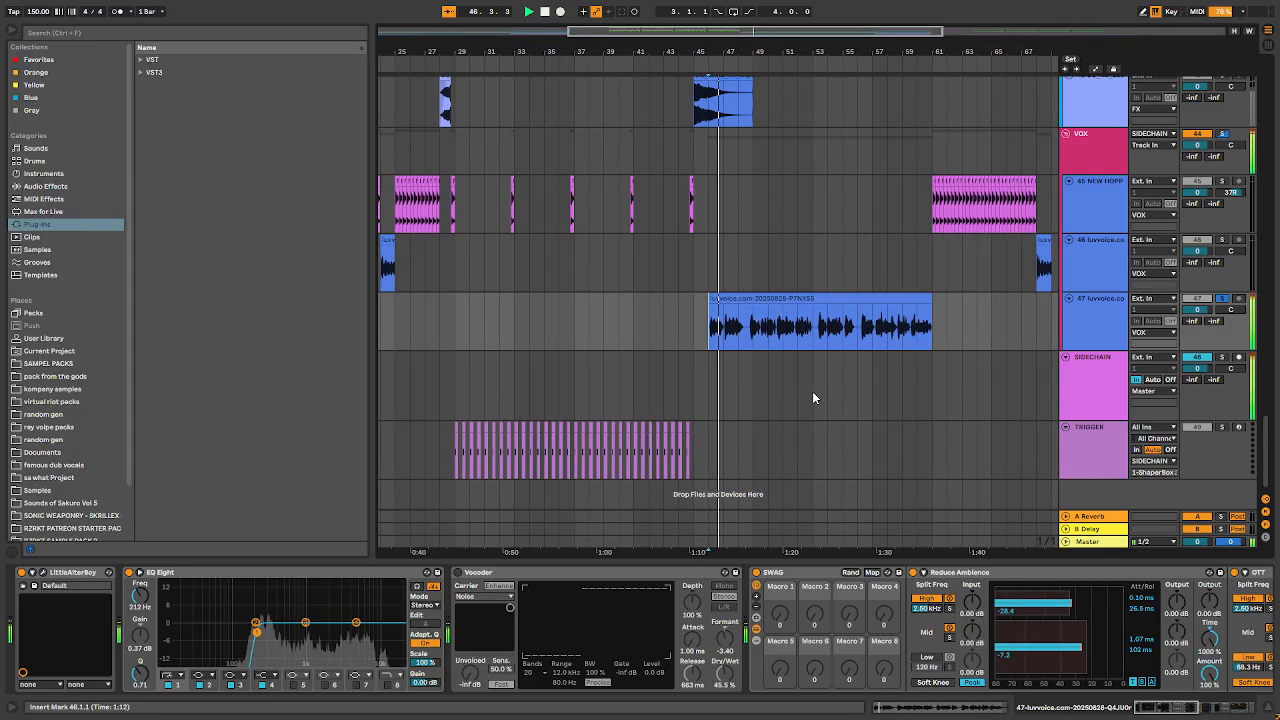
- View the vocal across the whole arrangement and unsolo track 47
{"action": "scroll", "coordinate": [764, 428], "scroll_direction": "down", "scroll_amount": 5}
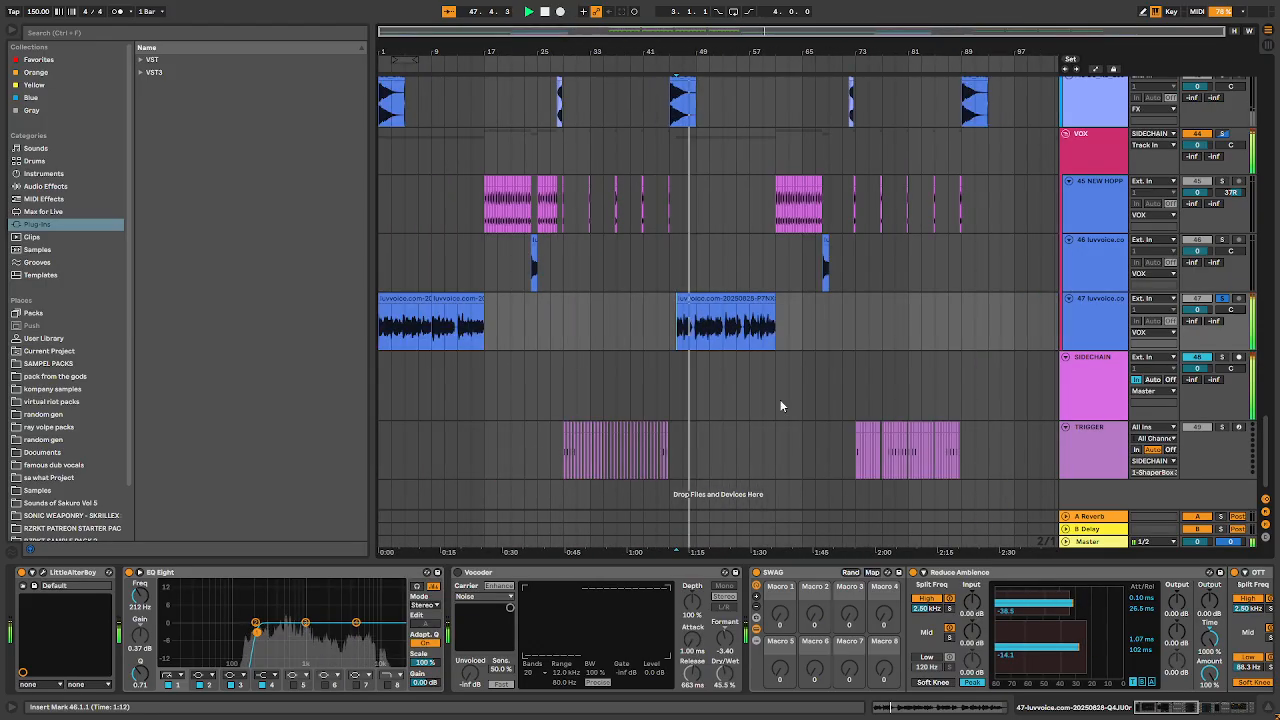
{"action": "mouse_move", "coordinate": [1172, 707]}
{"action": "left_mouse_down"}
{"action": "mouse_move", "coordinate": [1211, 707]}
{"action": "mouse_move", "coordinate": [1168, 707]}
{"action": "left_mouse_up"}
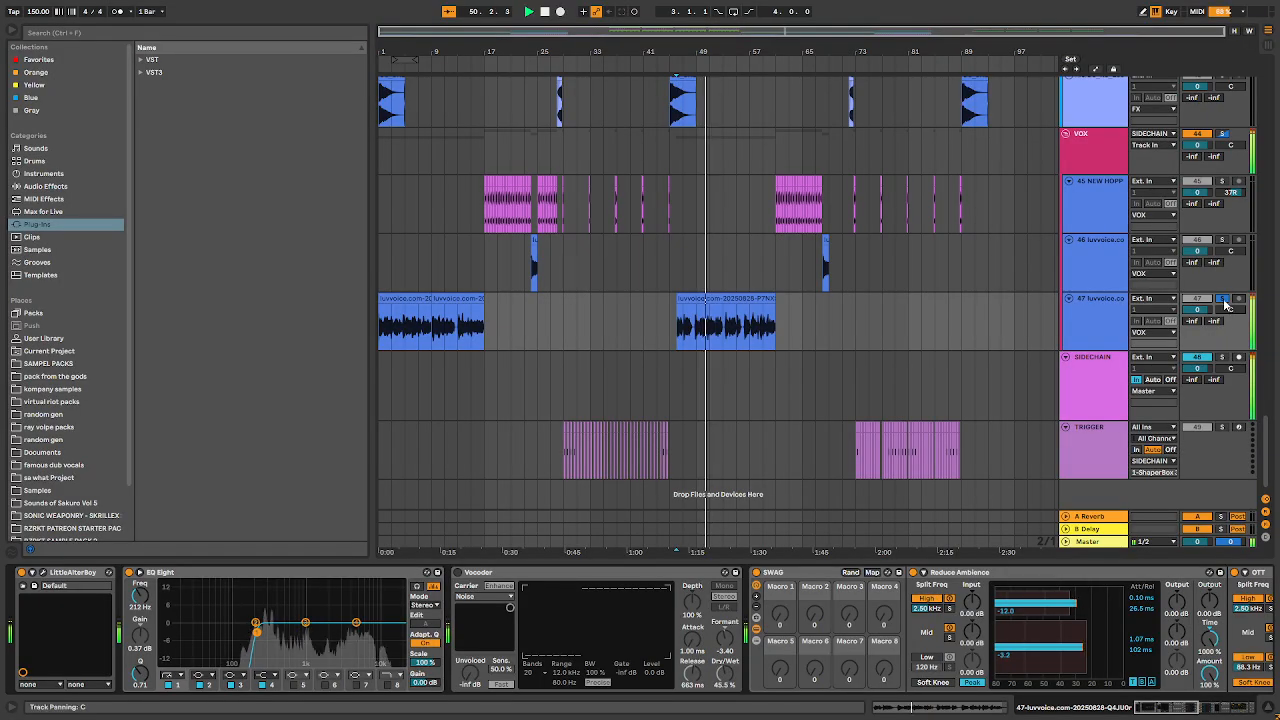
{"action": "left_click", "coordinate": [1221, 299]}
- Examine the second build-up's vocal chops on track 45 and the short vocal clip on track 46, around bar 67
{"action": "scroll", "coordinate": [795, 276], "scroll_direction": "up", "scroll_amount": 5}
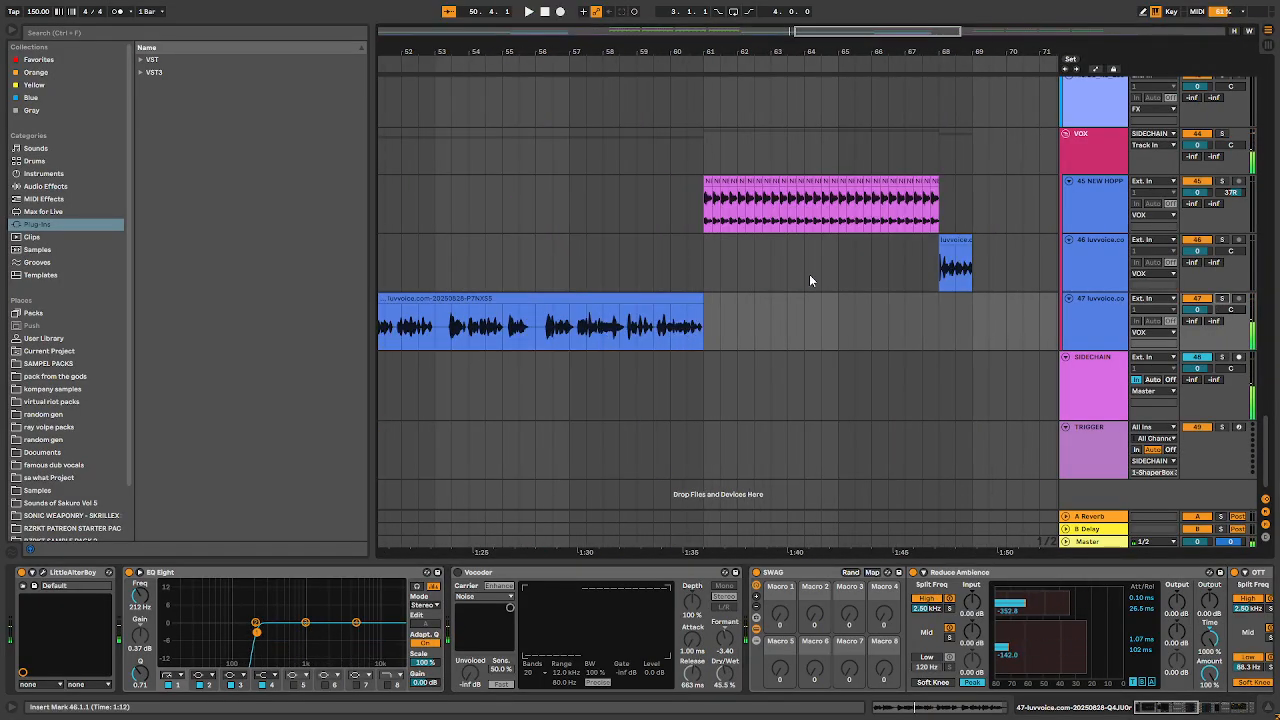
{"action": "scroll", "coordinate": [814, 276], "scroll_direction": "down", "scroll_amount": 5}
{"action": "left_click", "coordinate": [819, 280]}
{"action": "scroll", "coordinate": [836, 288], "scroll_direction": "up", "scroll_amount": 1}
{"action": "scroll", "coordinate": [833, 309], "scroll_direction": "up", "scroll_amount": 5}
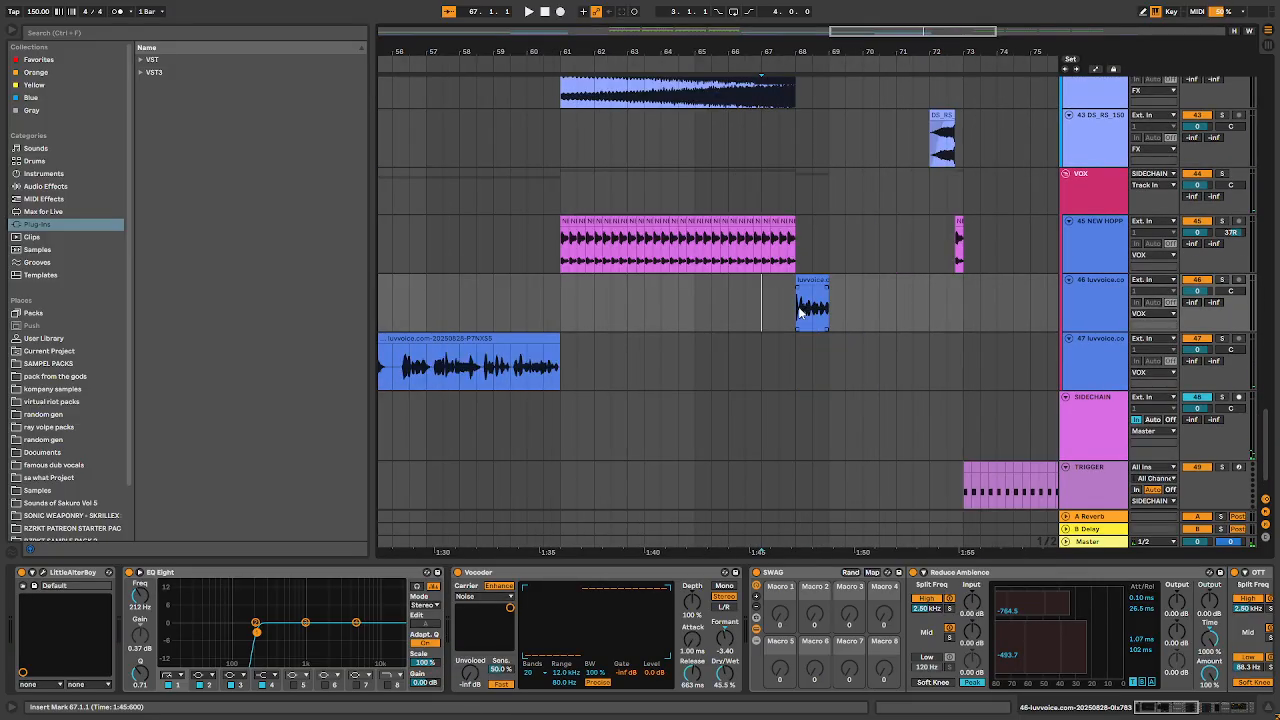
- Return to the BASSES group and view its tracks across the whole arrangement
{"action": "scroll", "coordinate": [905, 318], "scroll_direction": "up", "scroll_amount": 2}
{"action": "left_click_drag", "start_coordinate": [1265, 430], "coordinate": [1257, 25]}
{"action": "scroll", "coordinate": [758, 284], "scroll_direction": "down", "scroll_amount": 5}
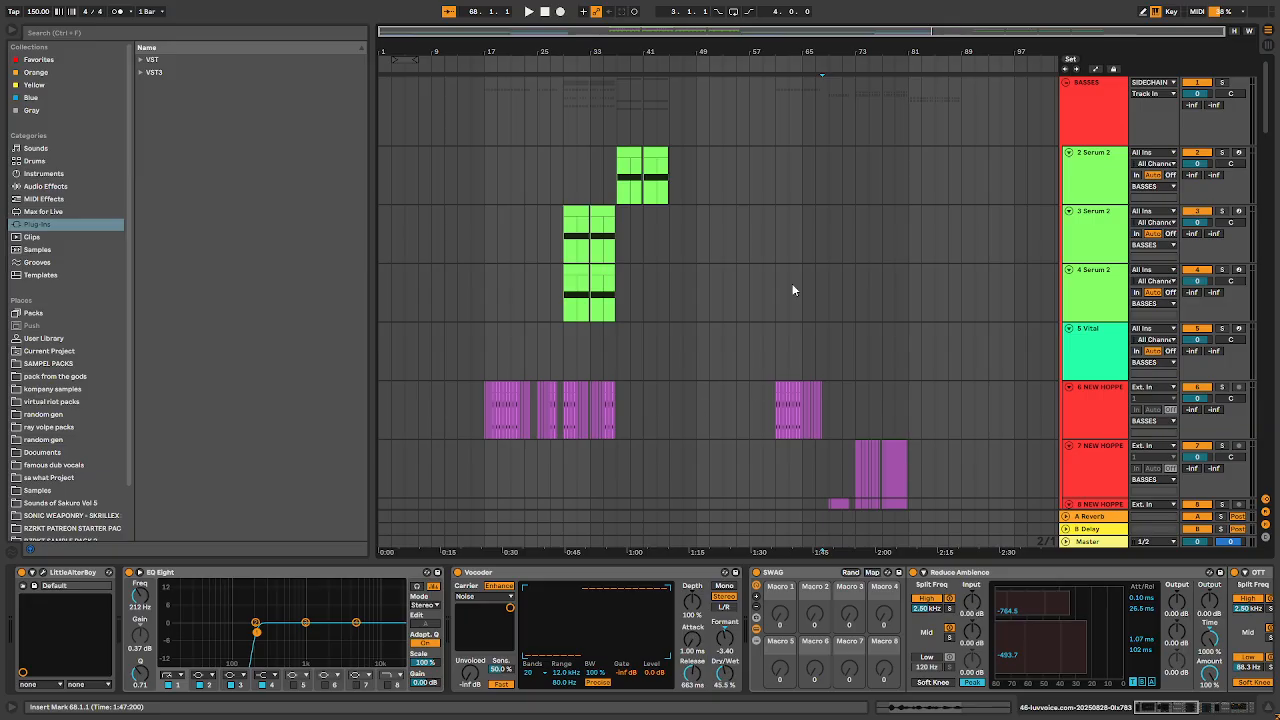
- Play the second drop's basses from bar 68, and again from the start of track 8's clips at bar 69
{"action": "scroll", "coordinate": [859, 368], "scroll_direction": "up", "scroll_amount": 6}
{"action": "left_click", "coordinate": [474, 302]}
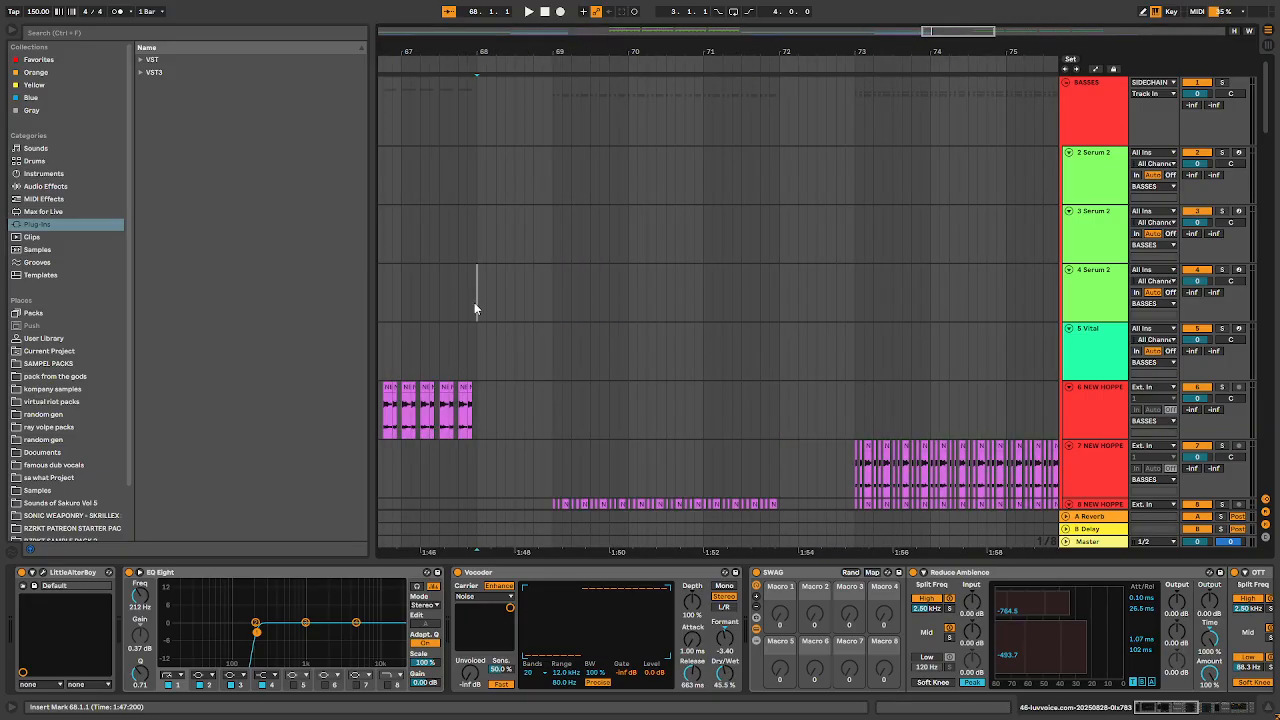
{"action": "key", "text": "space"}
{"action": "scroll", "coordinate": [675, 338], "scroll_direction": "down", "scroll_amount": 3}
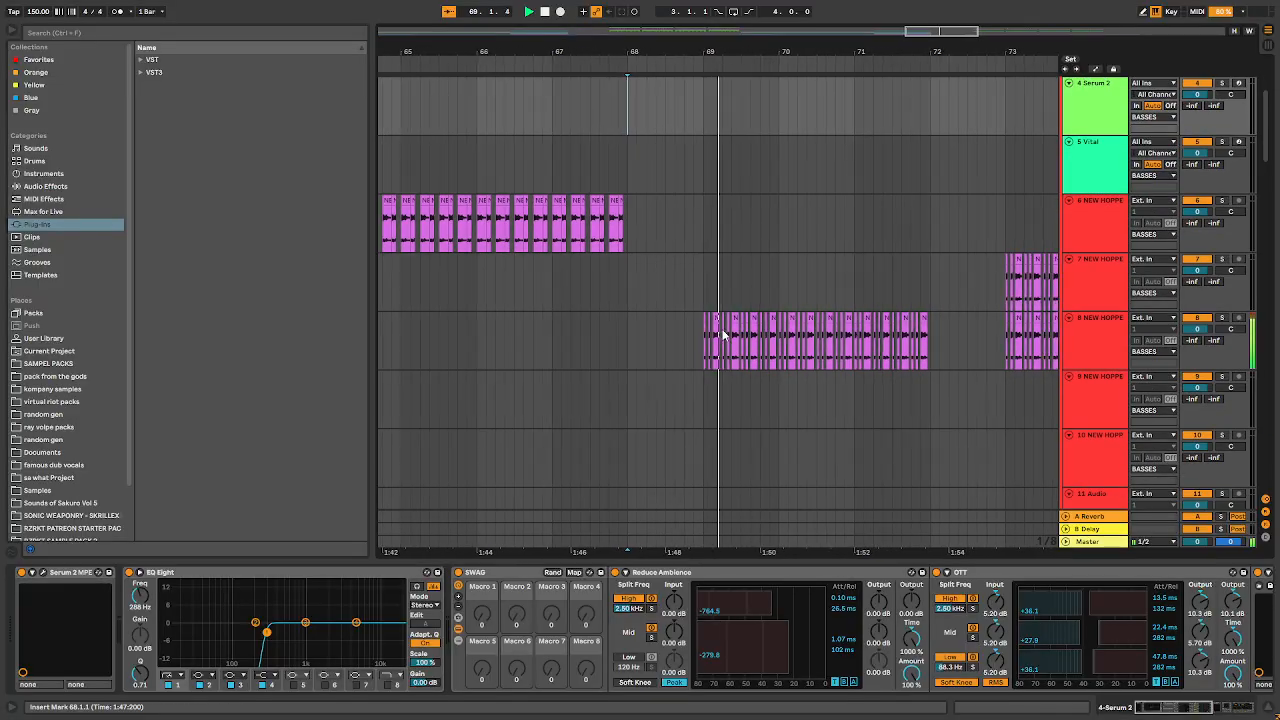
{"action": "left_click", "coordinate": [676, 352]}
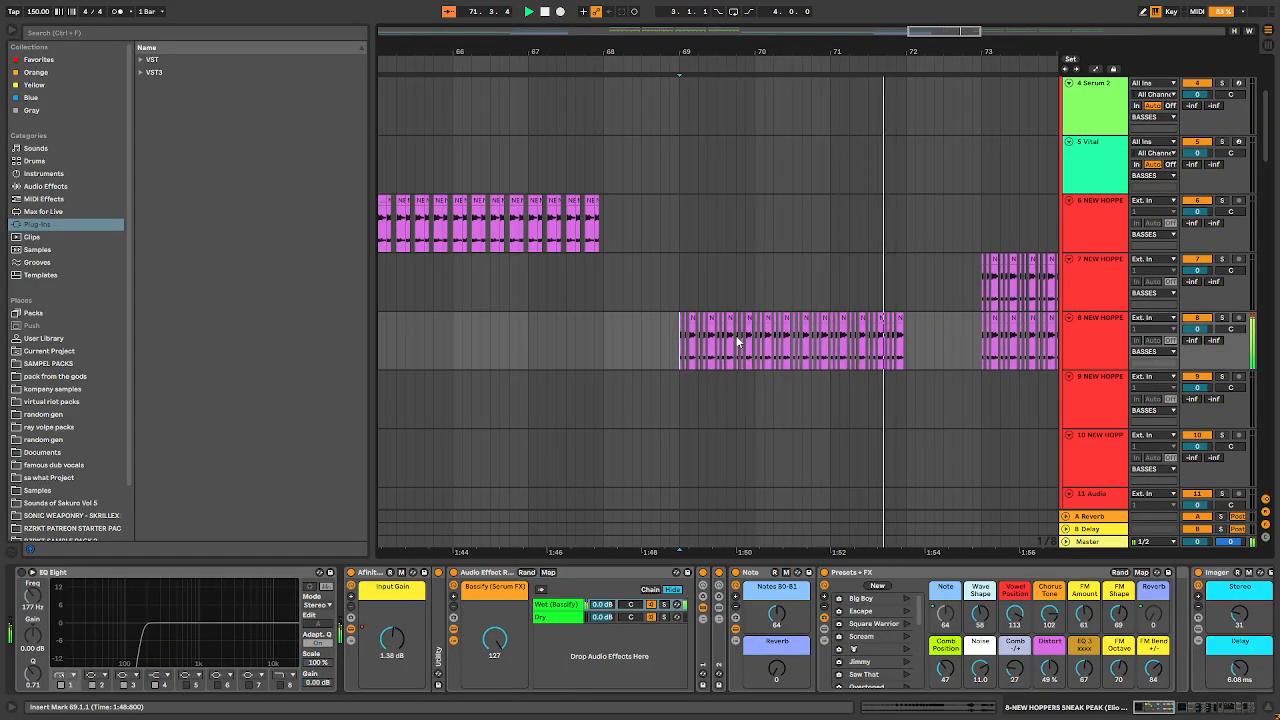
{"action": "key", "text": "space"}
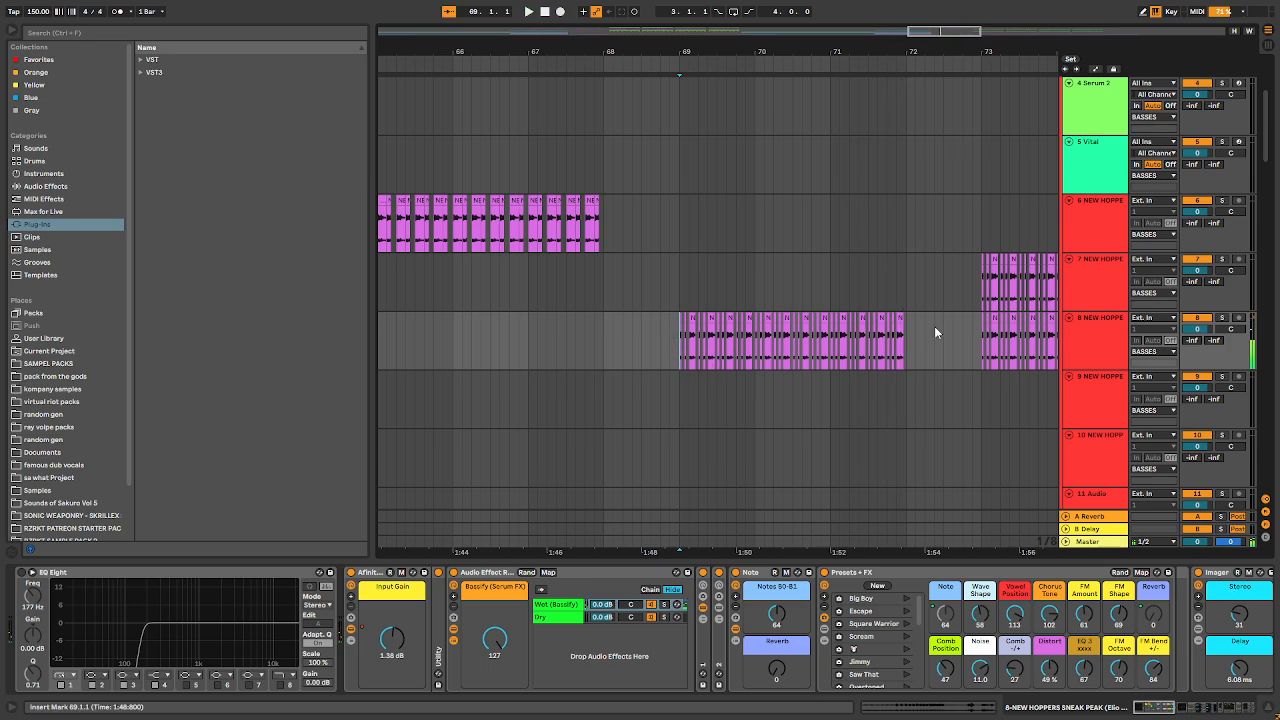
- Solo track 8 and play its chopped bass clips from bar 69
{"action": "scroll", "coordinate": [933, 332], "scroll_direction": "down", "scroll_amount": 10}
{"action": "scroll", "coordinate": [839, 356], "scroll_direction": "up", "scroll_amount": 15}
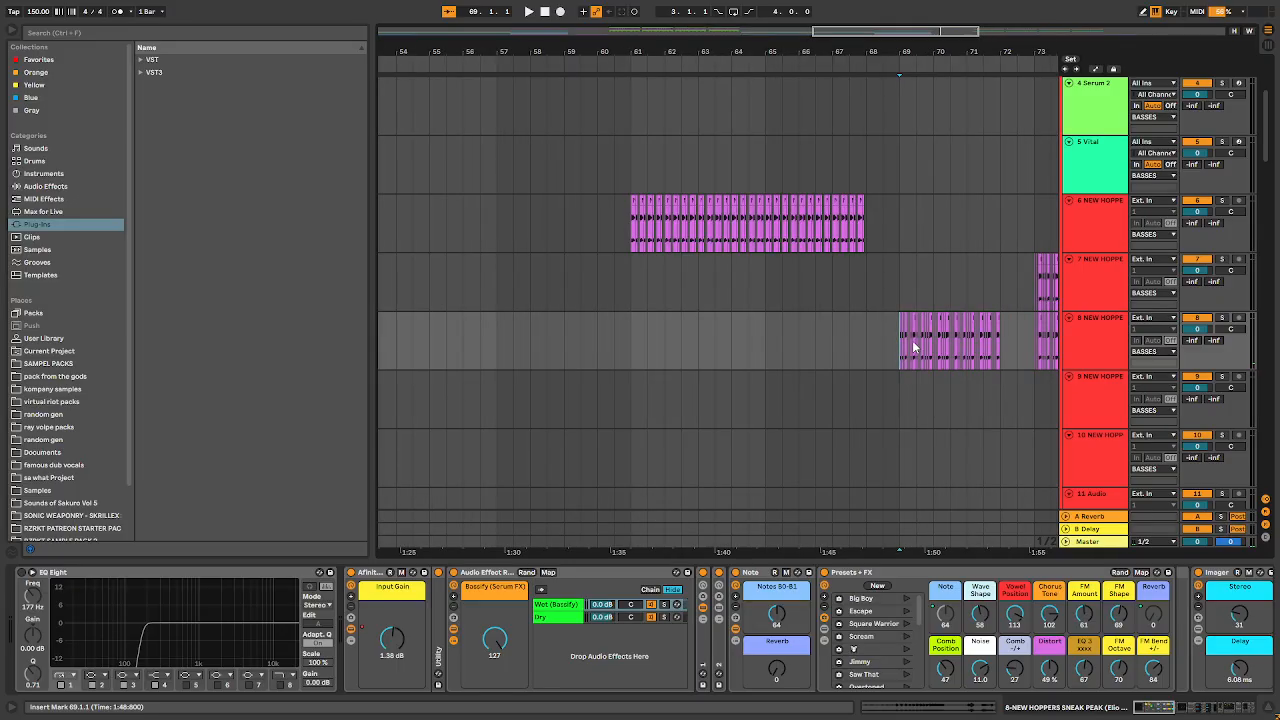
{"action": "left_click", "coordinate": [1219, 309]}
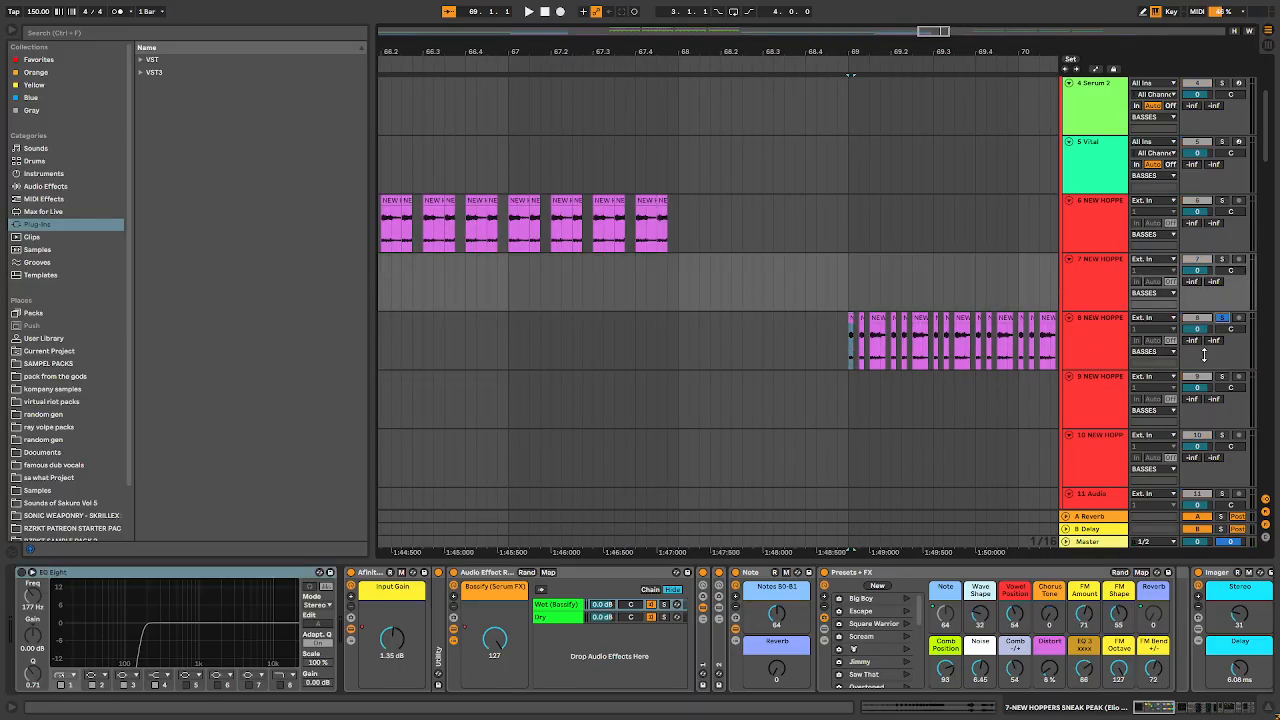
{"action": "key", "text": "space"}
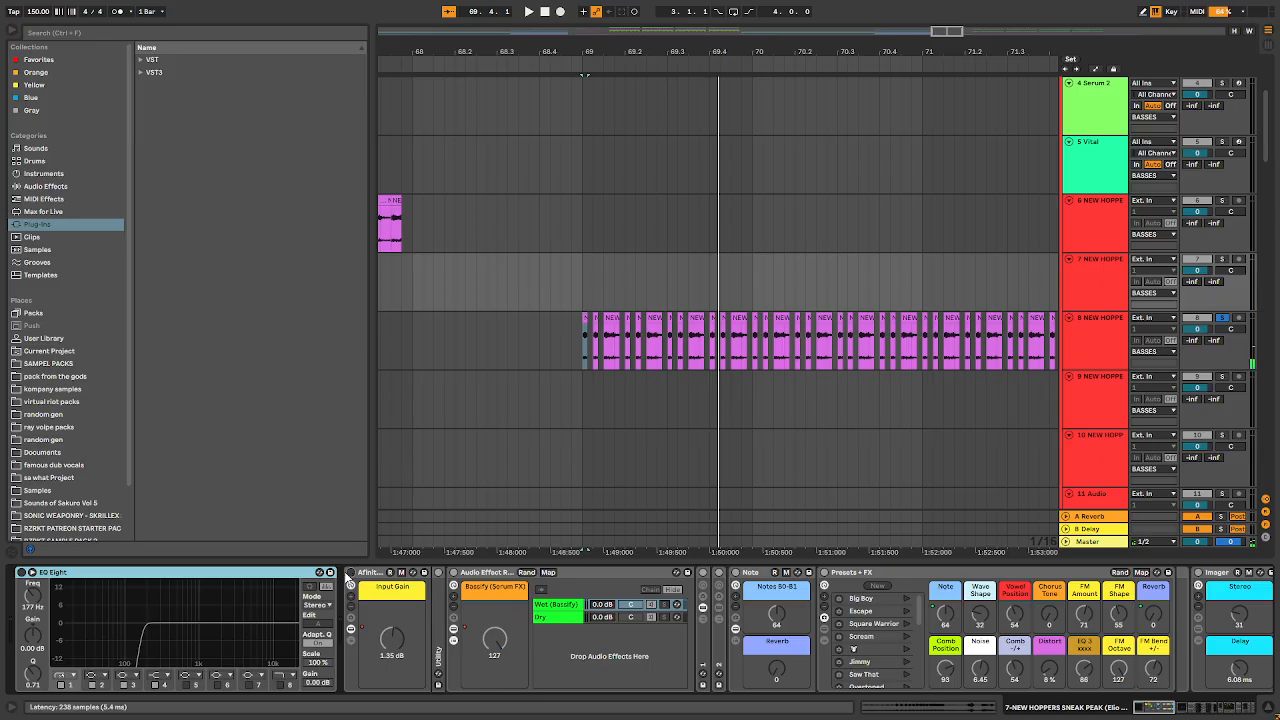
- Show track 8's effect chain and replay the soloed bass from bar 71.4 and from bar 69
{"action": "left_click", "coordinate": [1091, 351]}
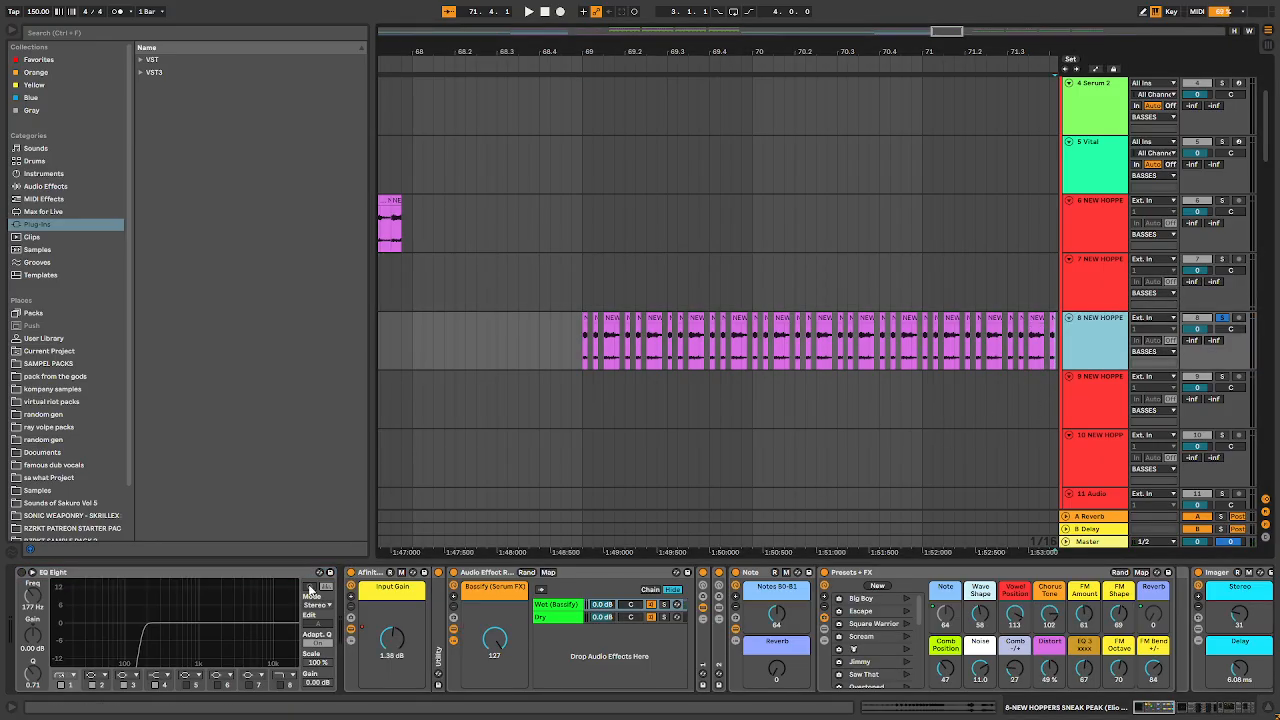
{"action": "key", "text": "space"}
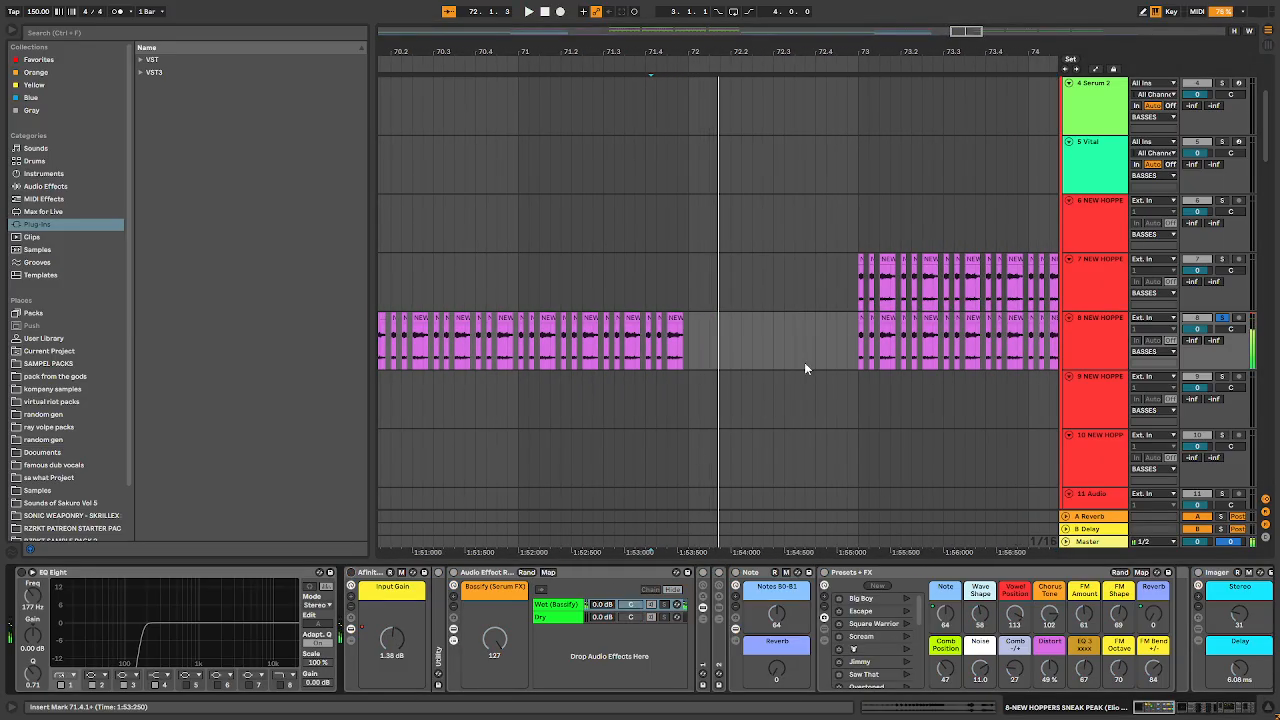
{"action": "scroll", "coordinate": [804, 362], "scroll_direction": "down", "scroll_amount": 5}
{"action": "scroll", "coordinate": [680, 362], "scroll_direction": "up", "scroll_amount": 5}
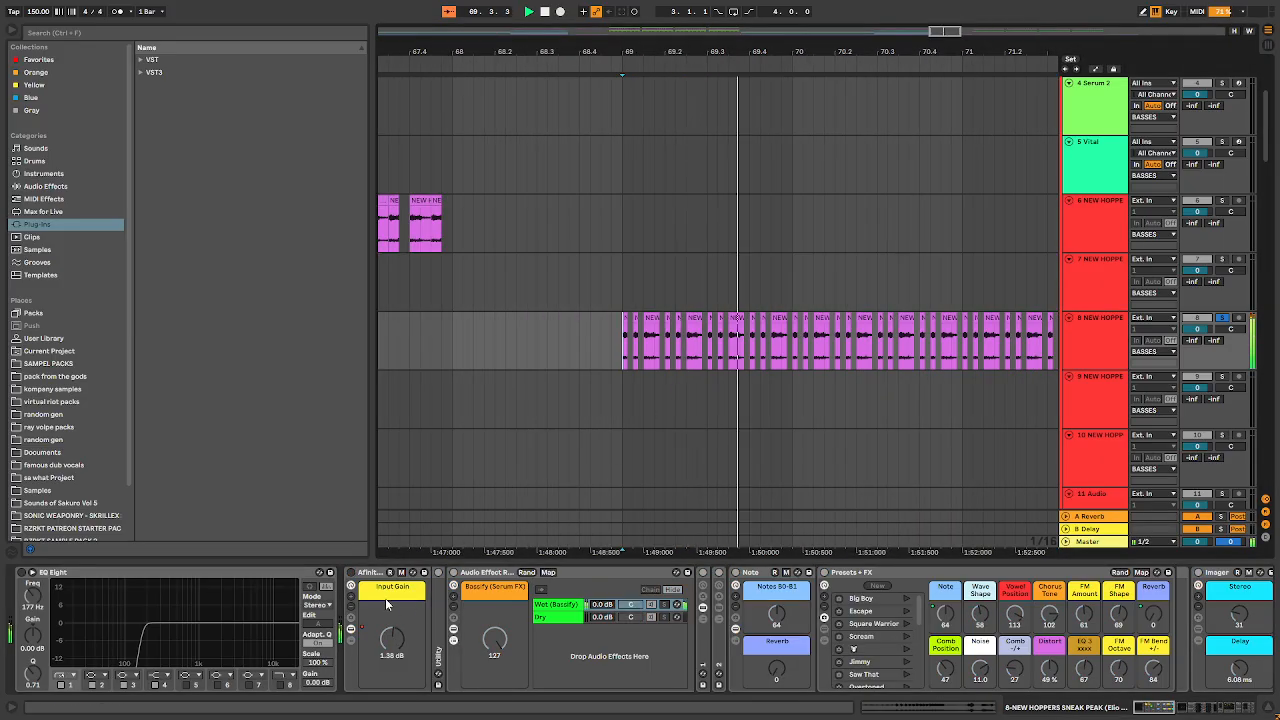
{"action": "scroll", "coordinate": [755, 412], "scroll_direction": "down", "scroll_amount": 5}
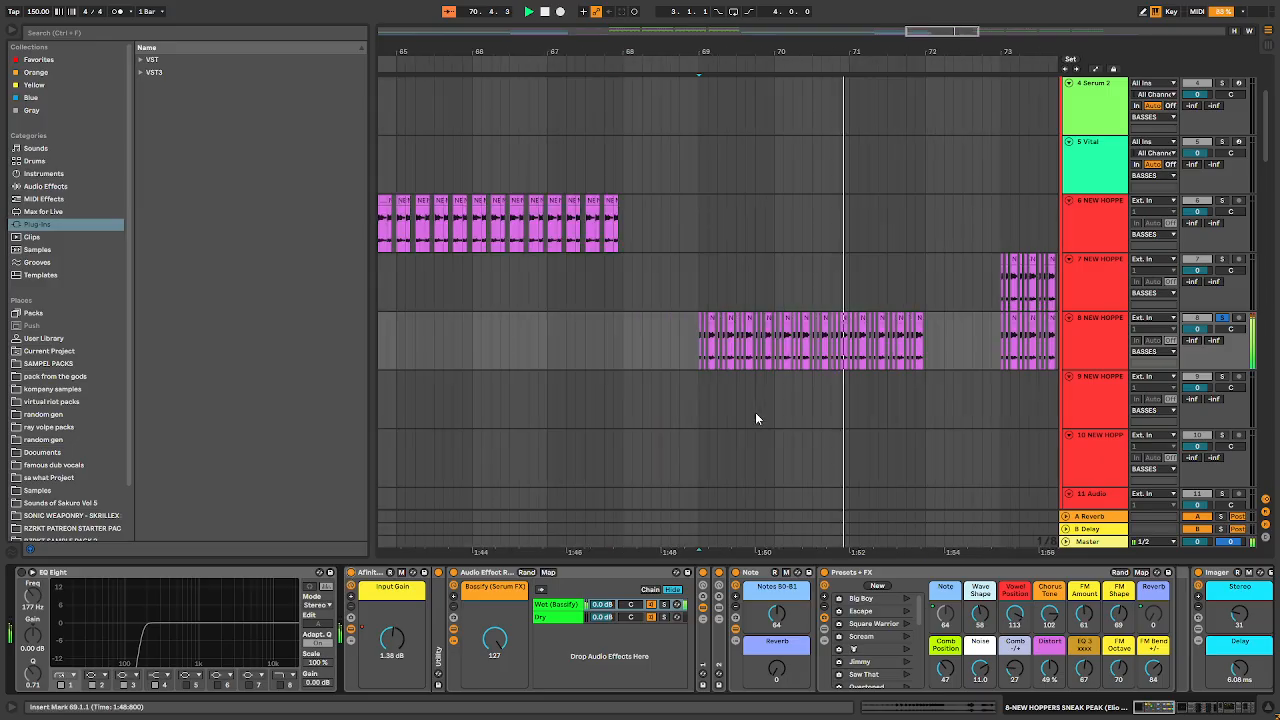
- Play the bass section from bar 73 and unsolo track 8
{"action": "left_click", "coordinate": [865, 321]}
{"action": "key", "text": "space"}
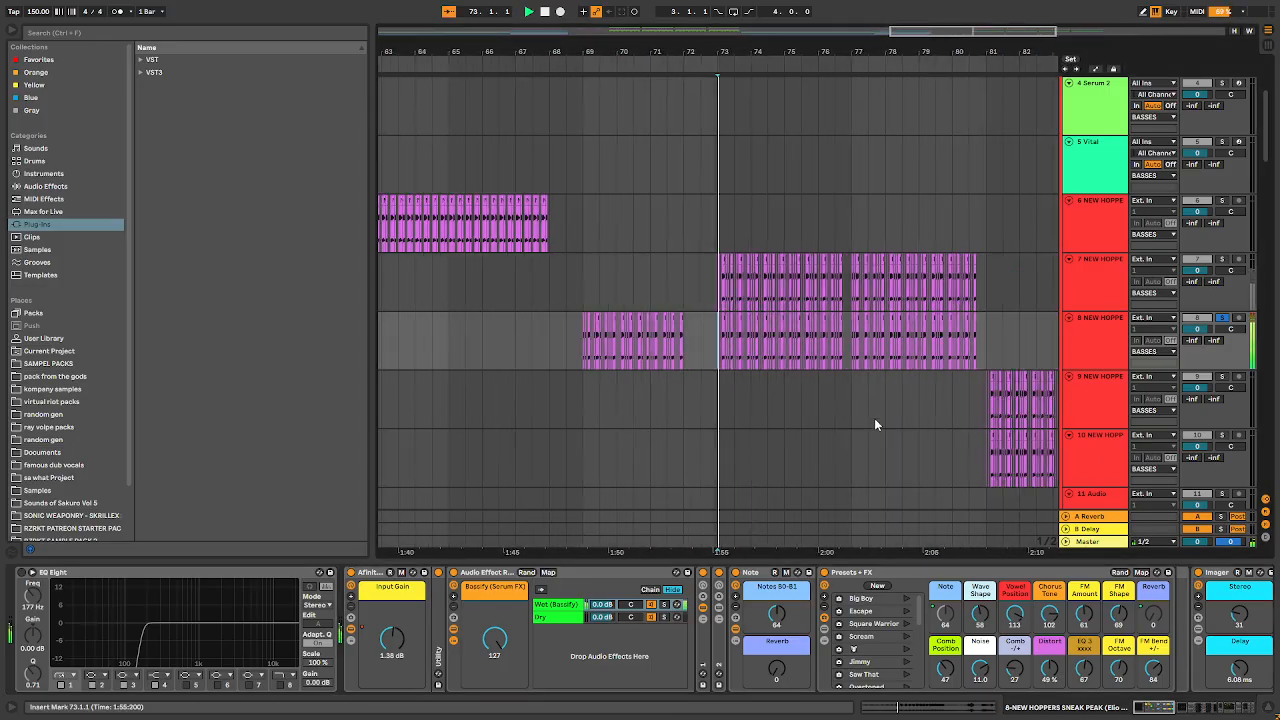
{"action": "left_click", "coordinate": [1221, 318]}
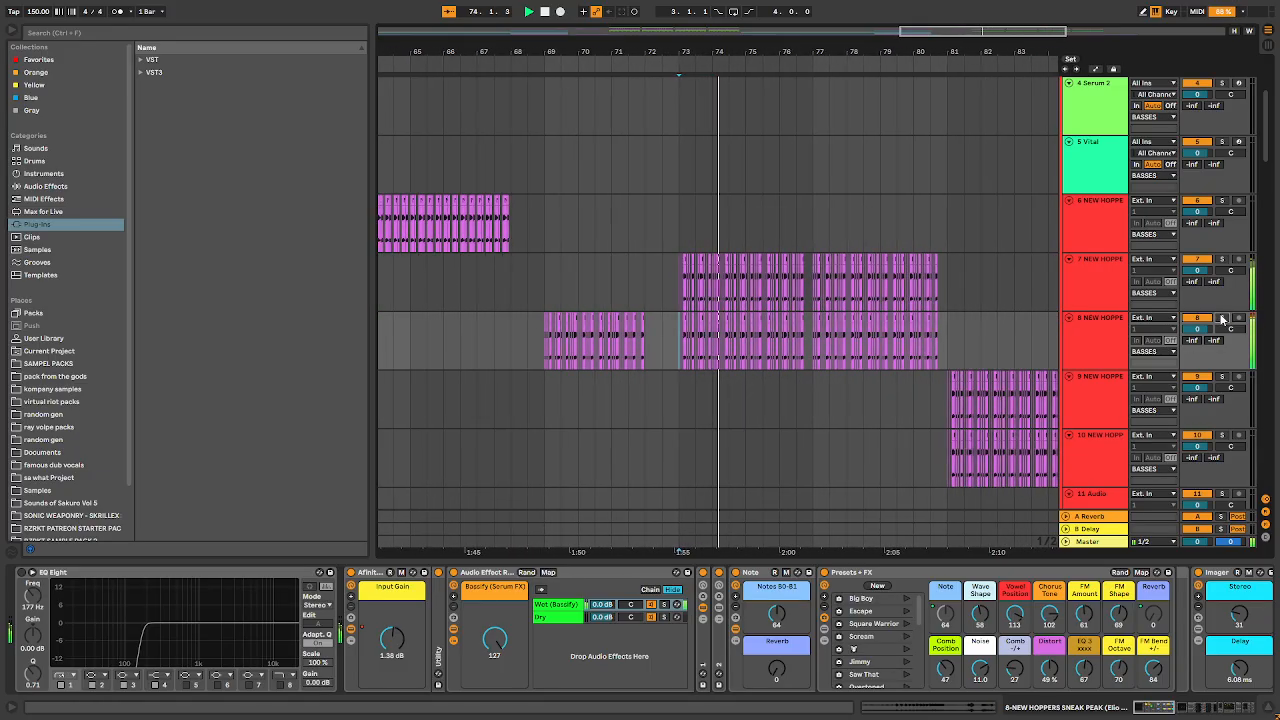
- Solo track 7 to hear its bass from bar 73, and unsolo it to replay tracks 7 and 8 together
{"action": "left_click", "coordinate": [1222, 260]}
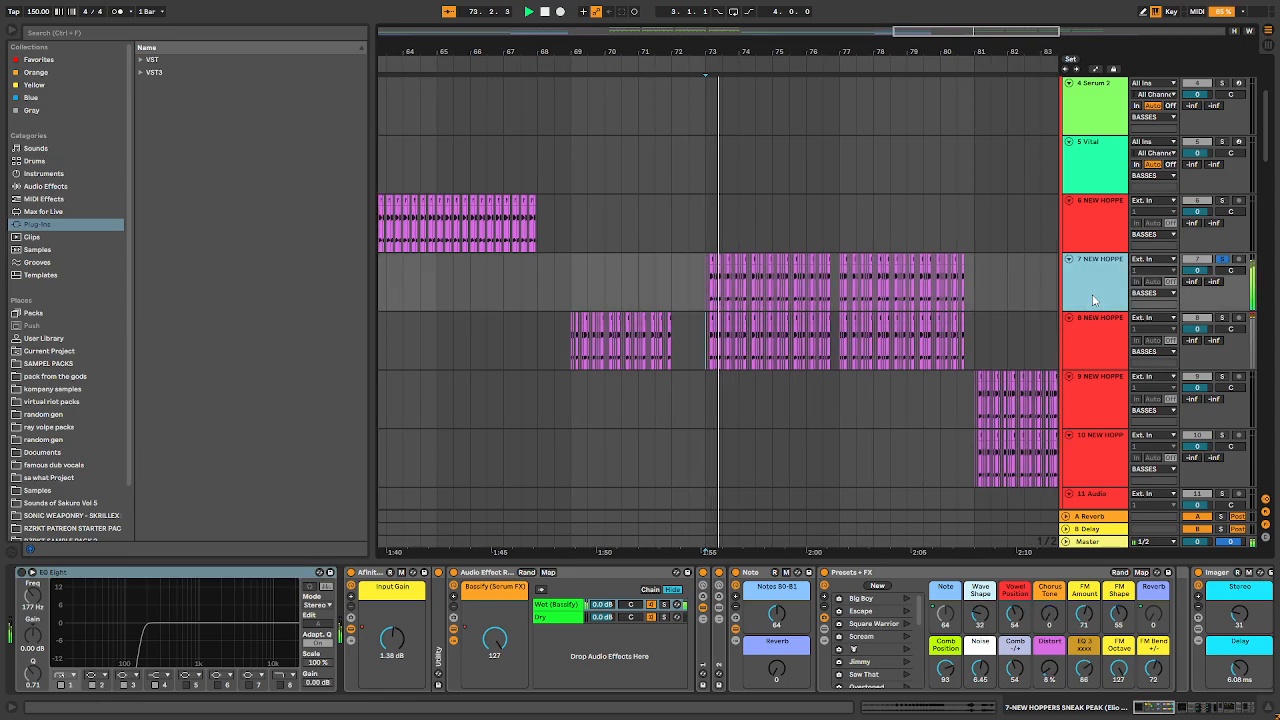
{"action": "key", "text": "space"}
{"action": "left_click", "coordinate": [1222, 260]}
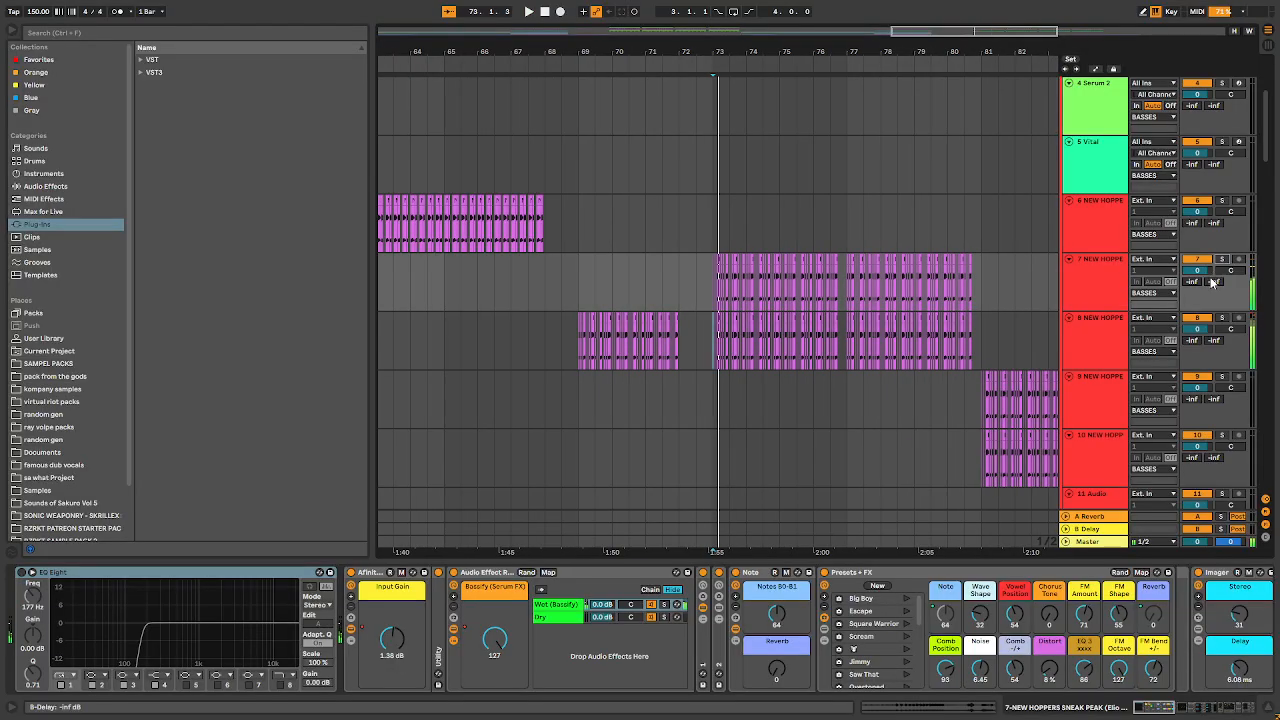
{"action": "key", "text": "space"}
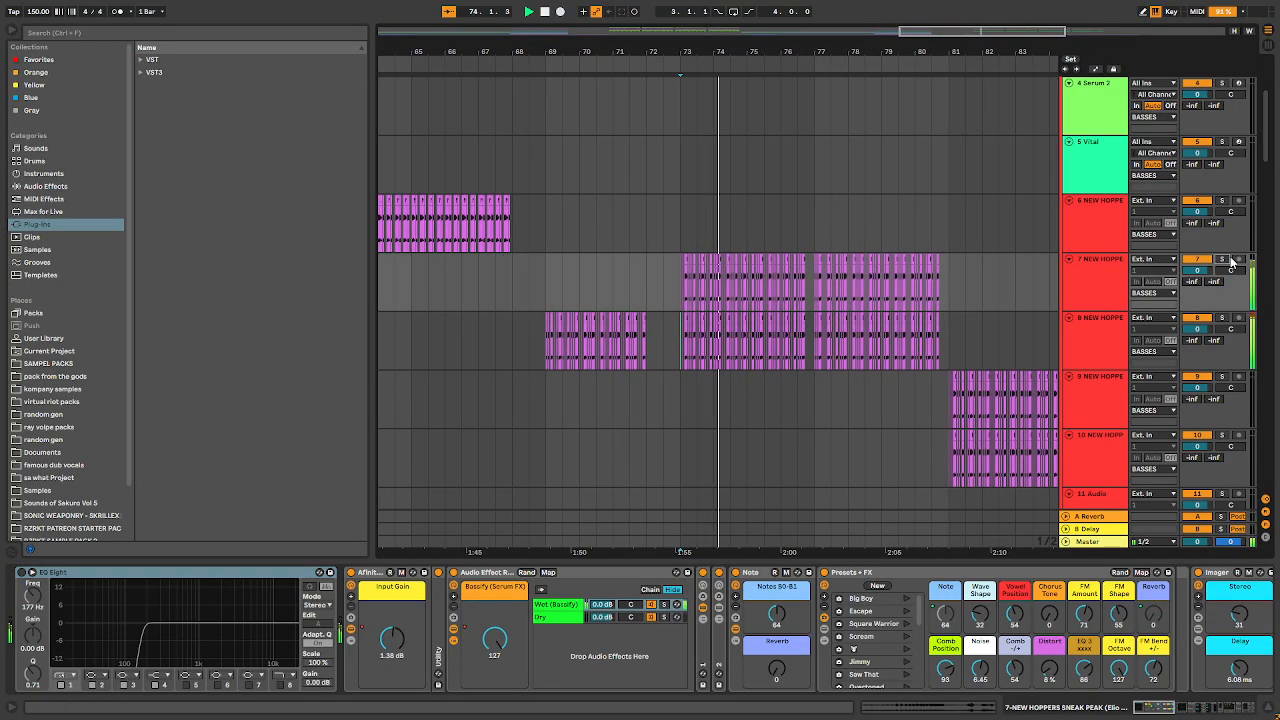
- Solo track 9 and play its bass clips from bar 81
{"action": "scroll", "coordinate": [1265, 135], "scroll_direction": "down", "scroll_amount": 15}
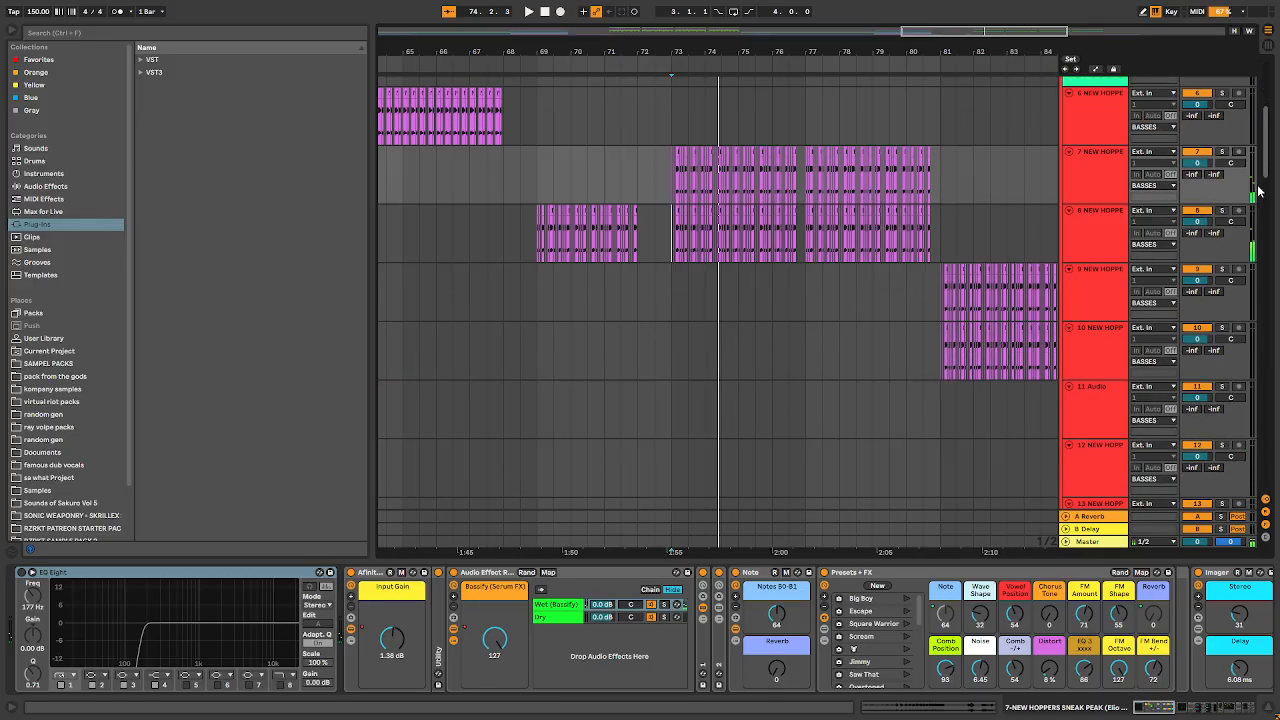
{"action": "scroll", "coordinate": [815, 295], "scroll_direction": "up", "scroll_amount": 15}
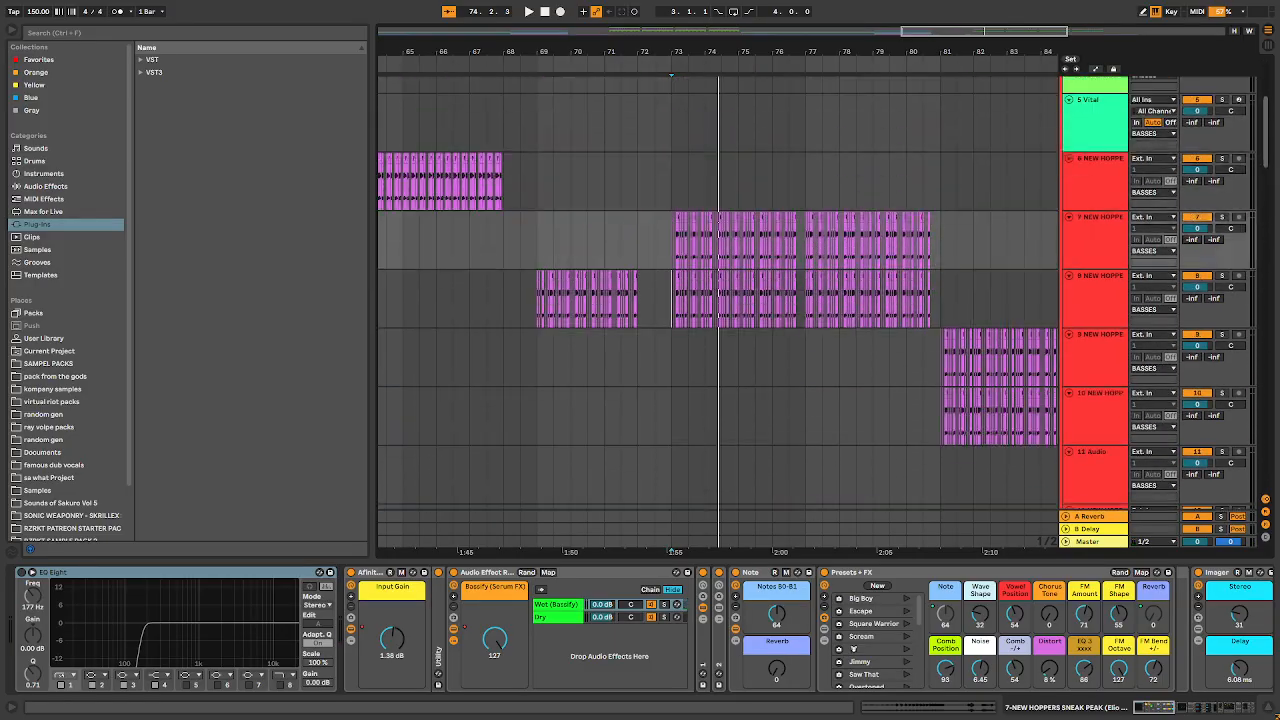
{"action": "scroll", "coordinate": [789, 366], "scroll_direction": "down", "scroll_amount": 4}
{"action": "scroll", "coordinate": [790, 362], "scroll_direction": "down", "scroll_amount": 3}
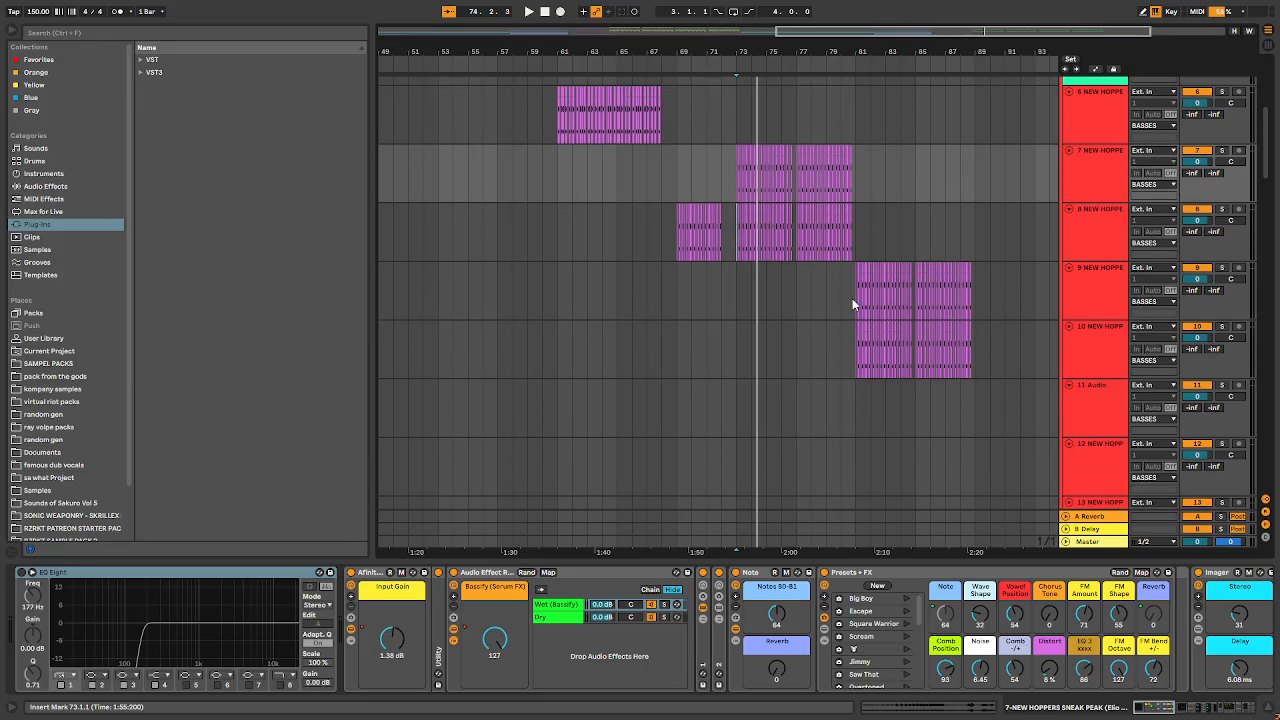
{"action": "left_click", "coordinate": [853, 298]}
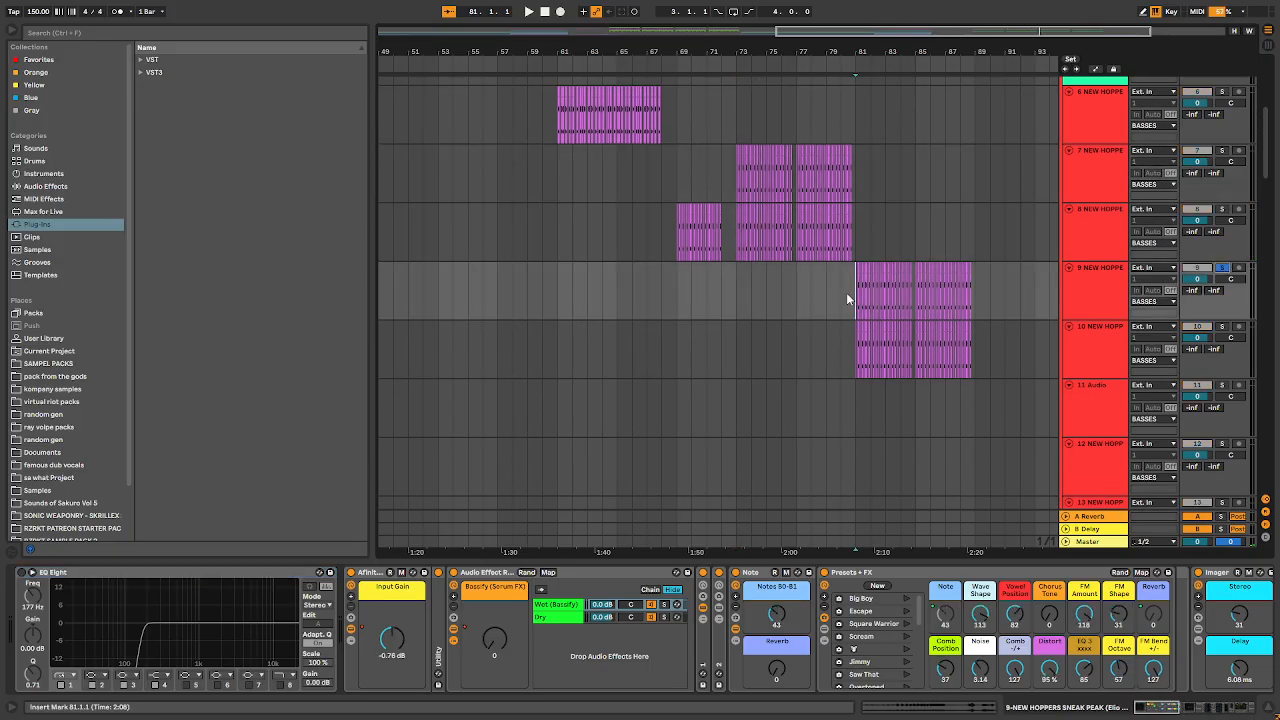
{"action": "scroll", "coordinate": [846, 298], "scroll_direction": "up", "scroll_amount": 6}
{"action": "key", "text": "space"}
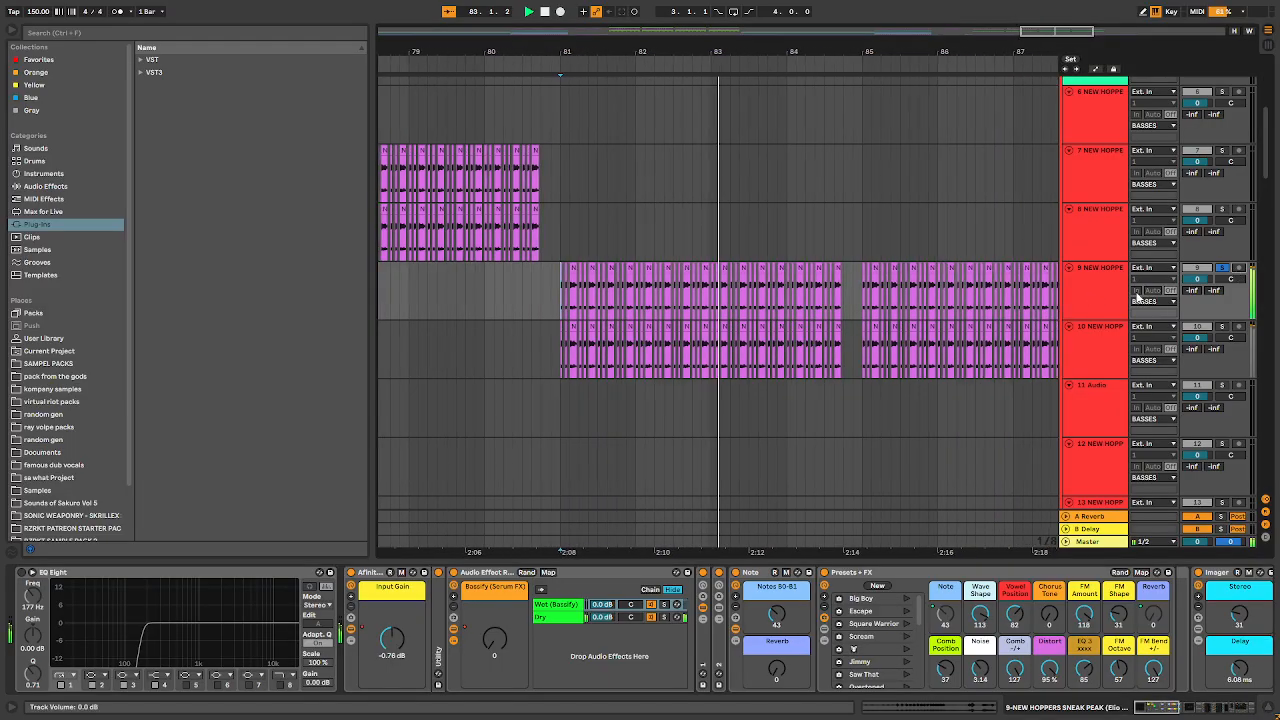
- Unsolo track 9, replay from bar 81, and set track 9's Bassify (Serum FX) macro to 127
{"action": "left_click", "coordinate": [1221, 268]}
{"action": "key", "text": "space"}
{"action": "key", "text": "space"}
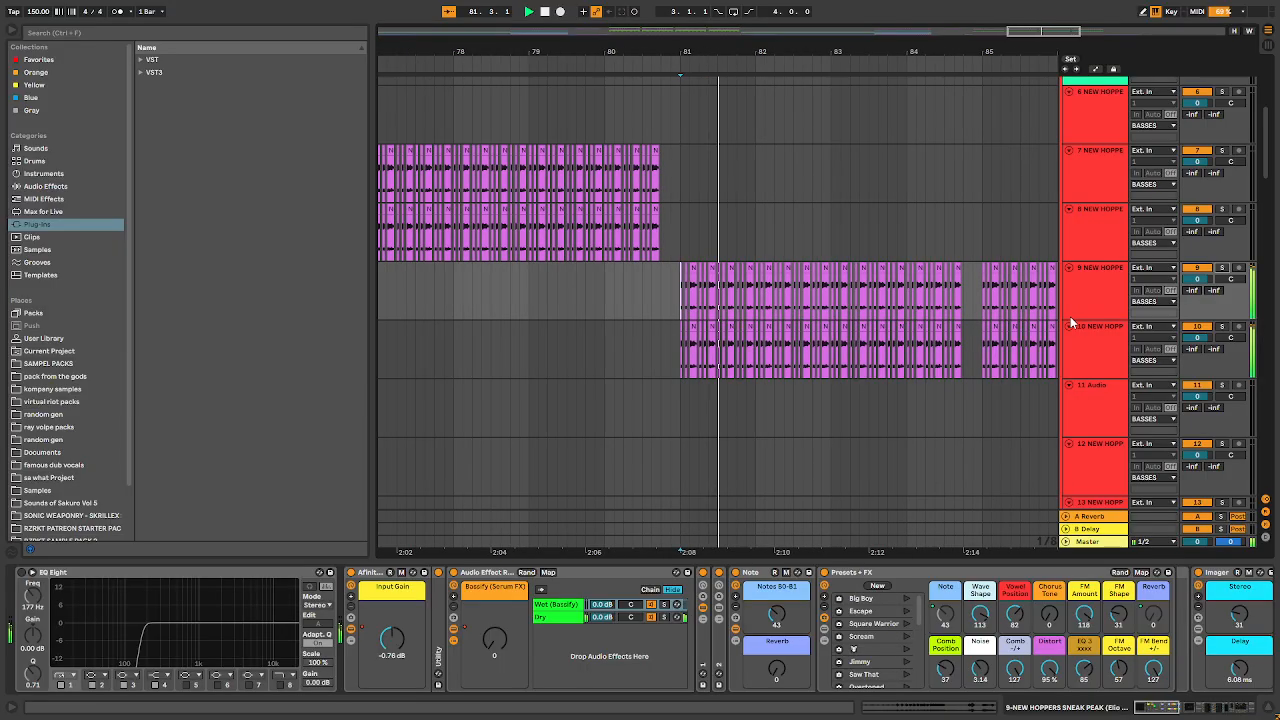
{"action": "right_click", "coordinate": [494, 638]}
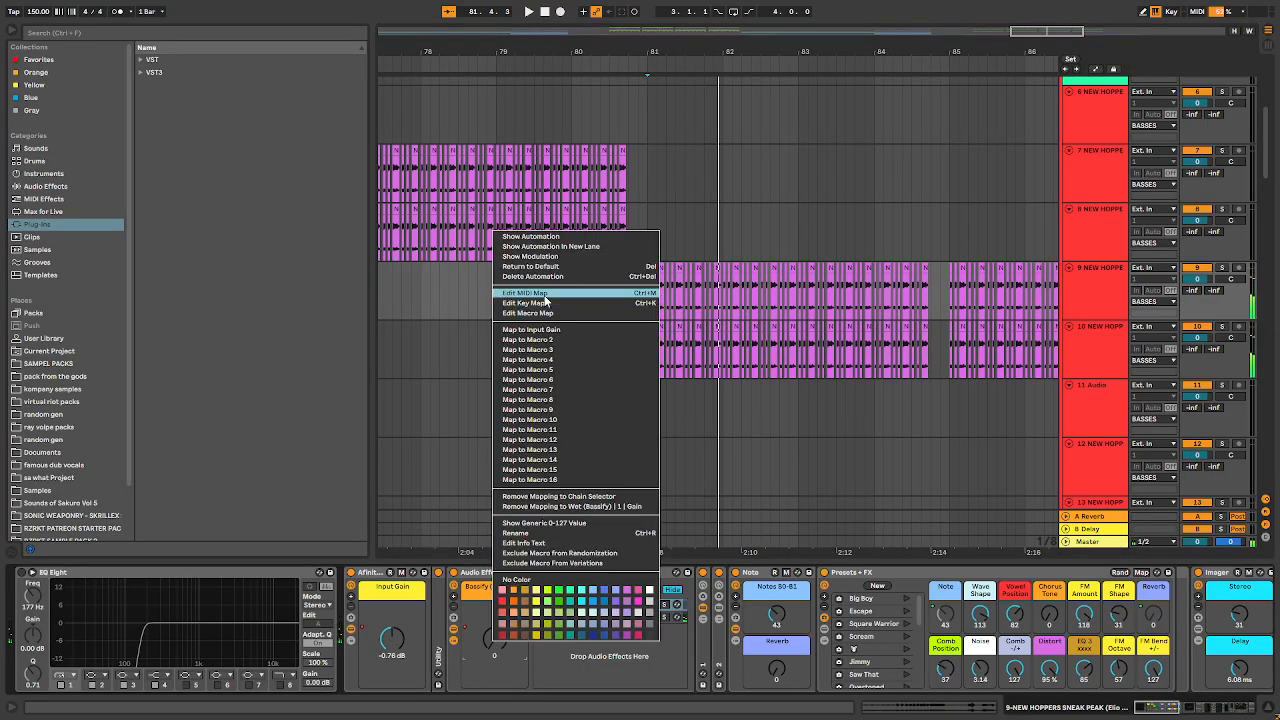
{"action": "left_click", "coordinate": [462, 701]}
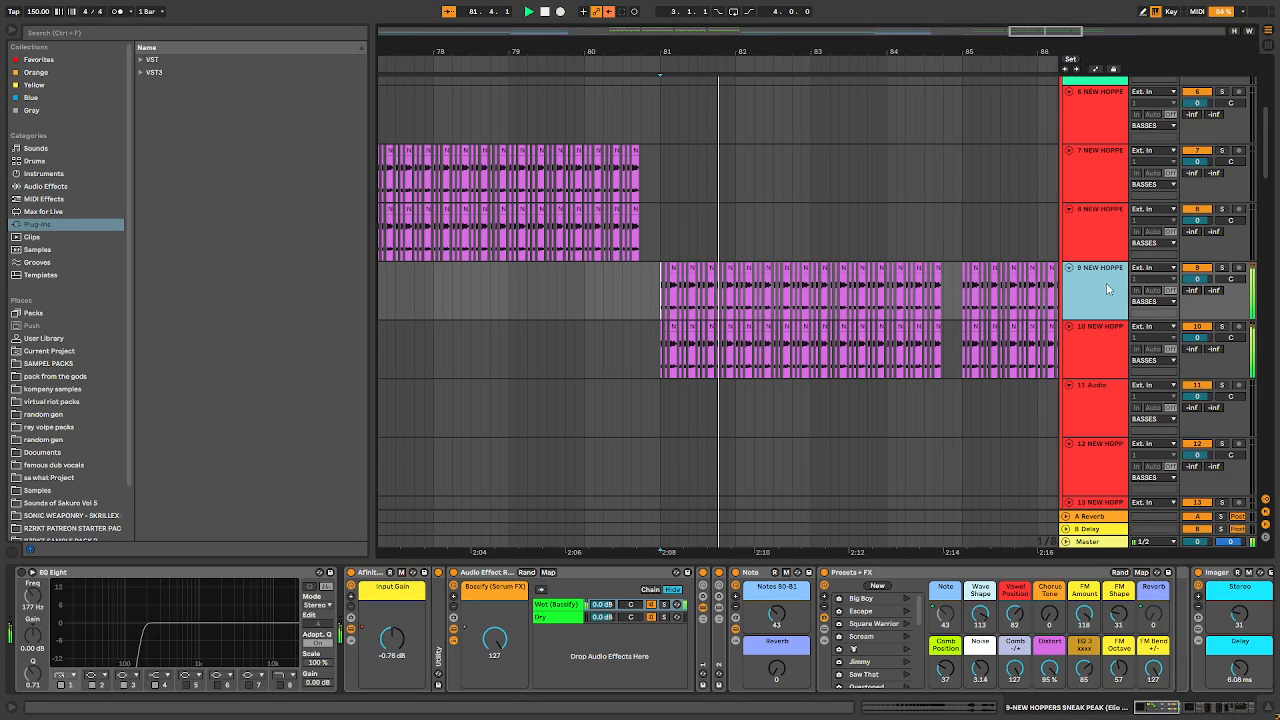
- Play the first drop's basses from the start of track 9's clips at bar 29 for comparison
{"action": "scroll", "coordinate": [718, 314], "scroll_direction": "down", "scroll_amount": 10}
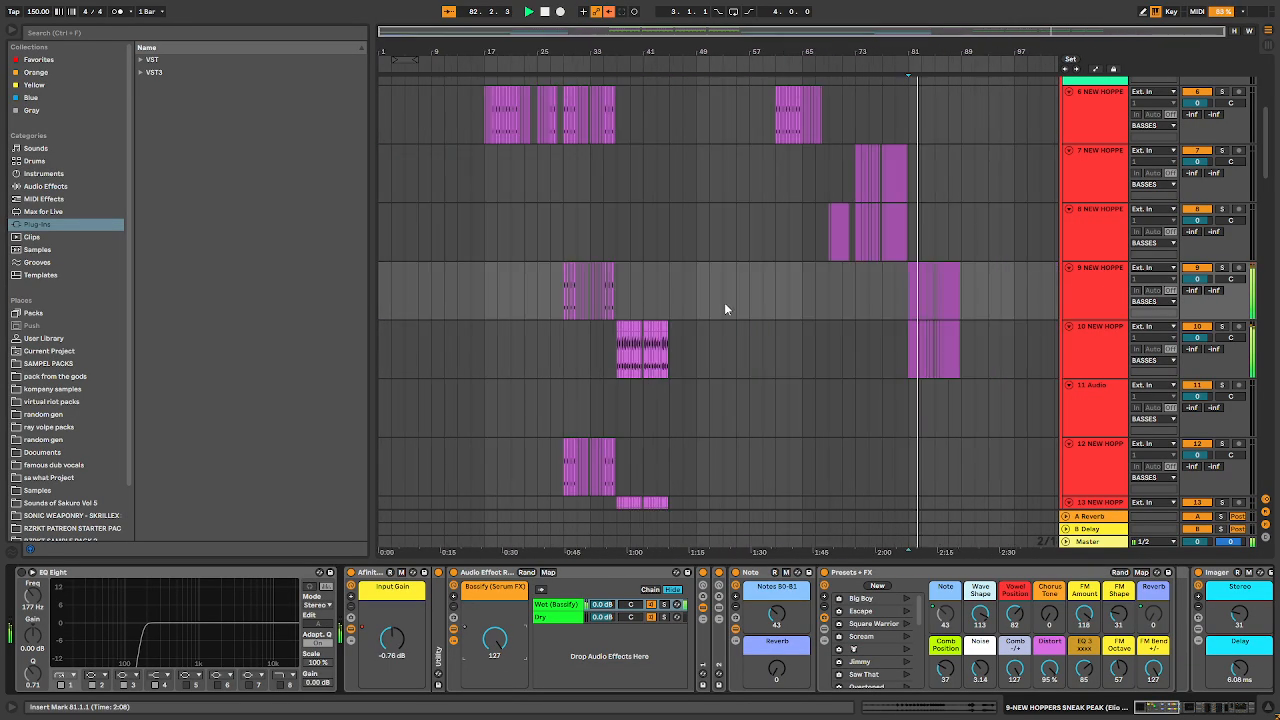
{"action": "left_click", "coordinate": [563, 271]}
{"action": "key", "text": "space"}
{"action": "key", "text": "space"}
{"action": "scroll", "coordinate": [640, 283], "scroll_direction": "up", "scroll_amount": 5}
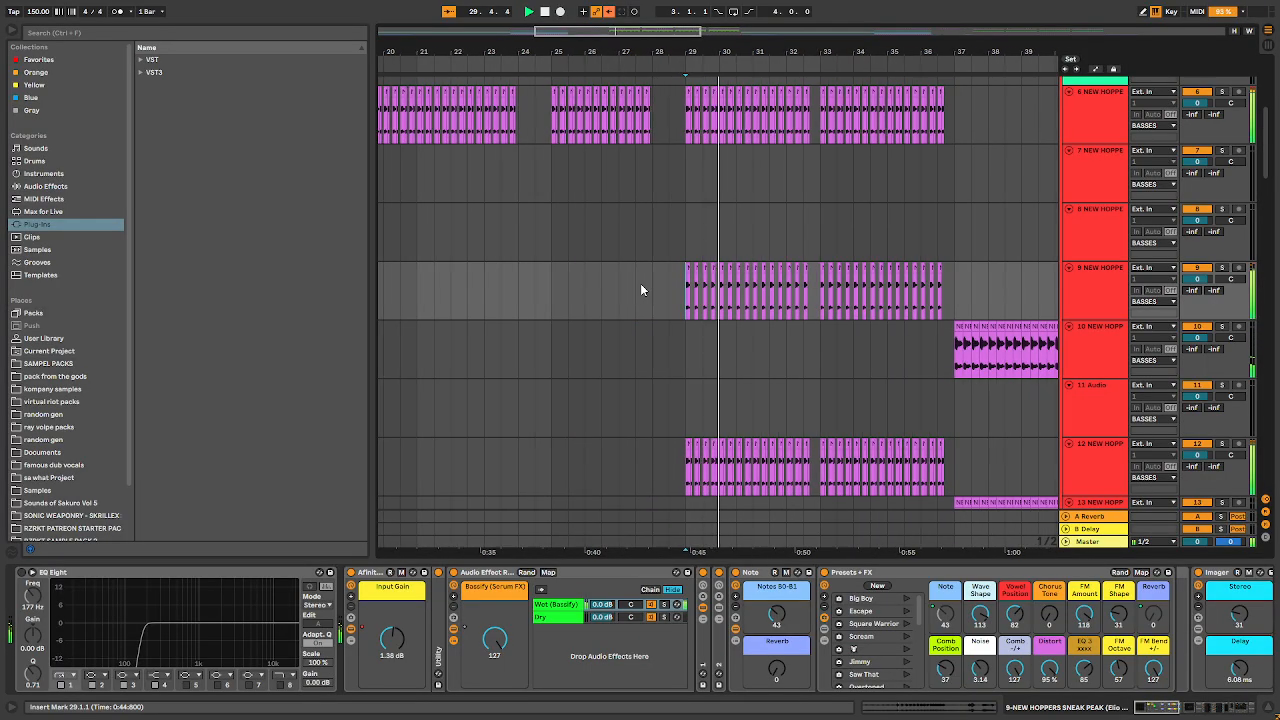
- Return to track 9's second-drop clips and play the basses from bar 81
{"action": "scroll", "coordinate": [640, 283], "scroll_direction": "down", "scroll_amount": 6}
{"action": "left_click", "coordinate": [908, 292]}
{"action": "key", "text": "space"}
{"action": "key", "text": "space"}
{"action": "scroll", "coordinate": [907, 293], "scroll_direction": "up", "scroll_amount": 6}
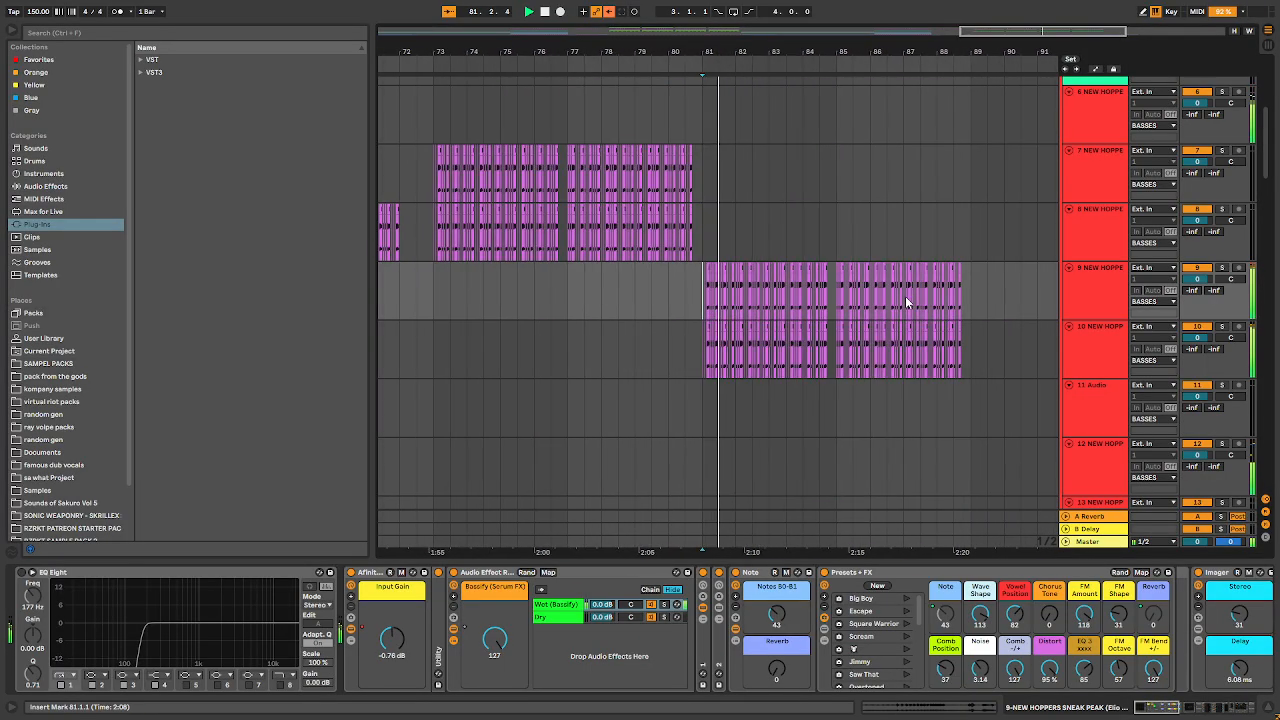
- Set track 10's Bassify (Serum FX) macro to 127 and play the basses from bar 81
{"action": "left_click", "coordinate": [1084, 349]}
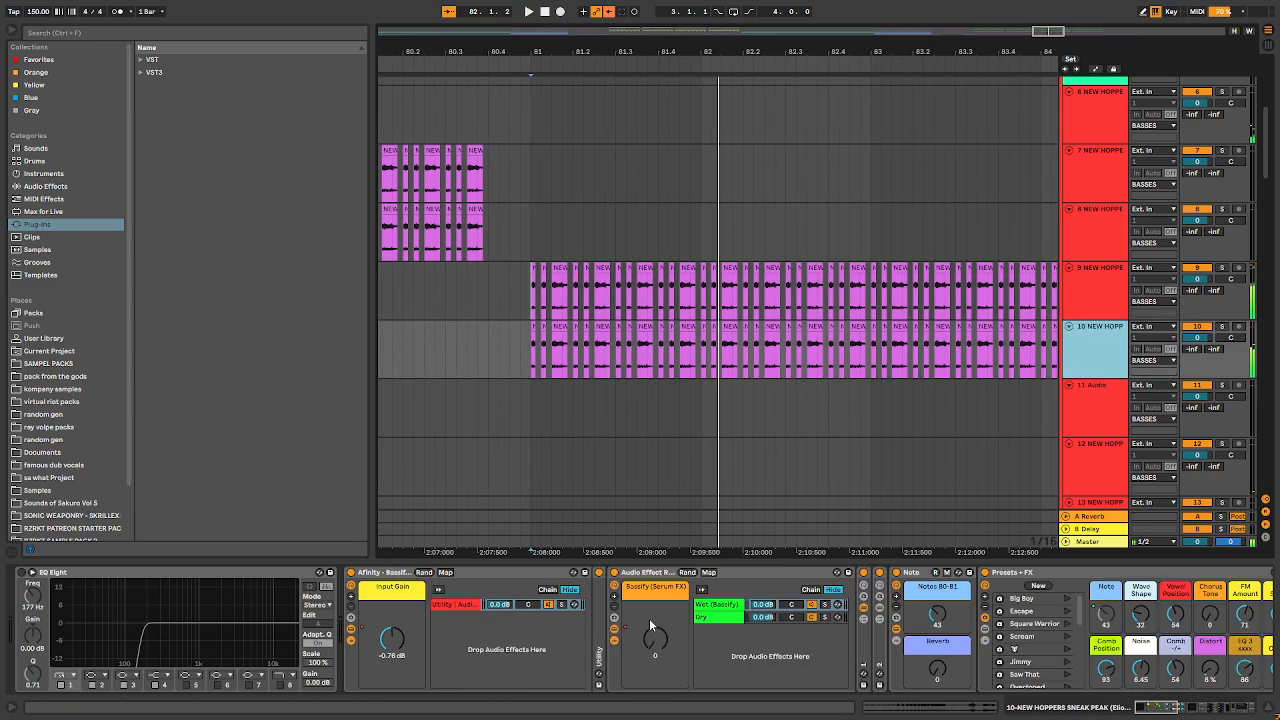
{"action": "left_click", "coordinate": [532, 352]}
{"action": "key", "text": "space"}
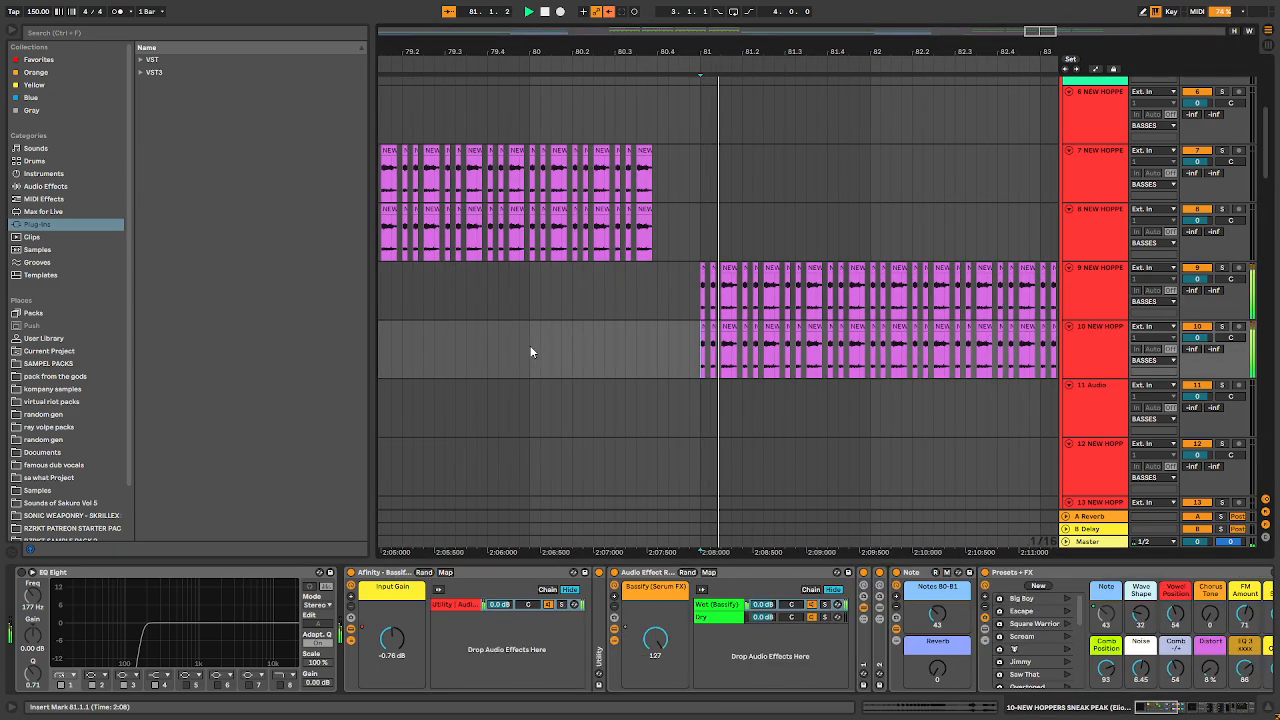
{"action": "scroll", "coordinate": [648, 318], "scroll_direction": "down", "scroll_amount": 4}
{"action": "key", "text": "space"}
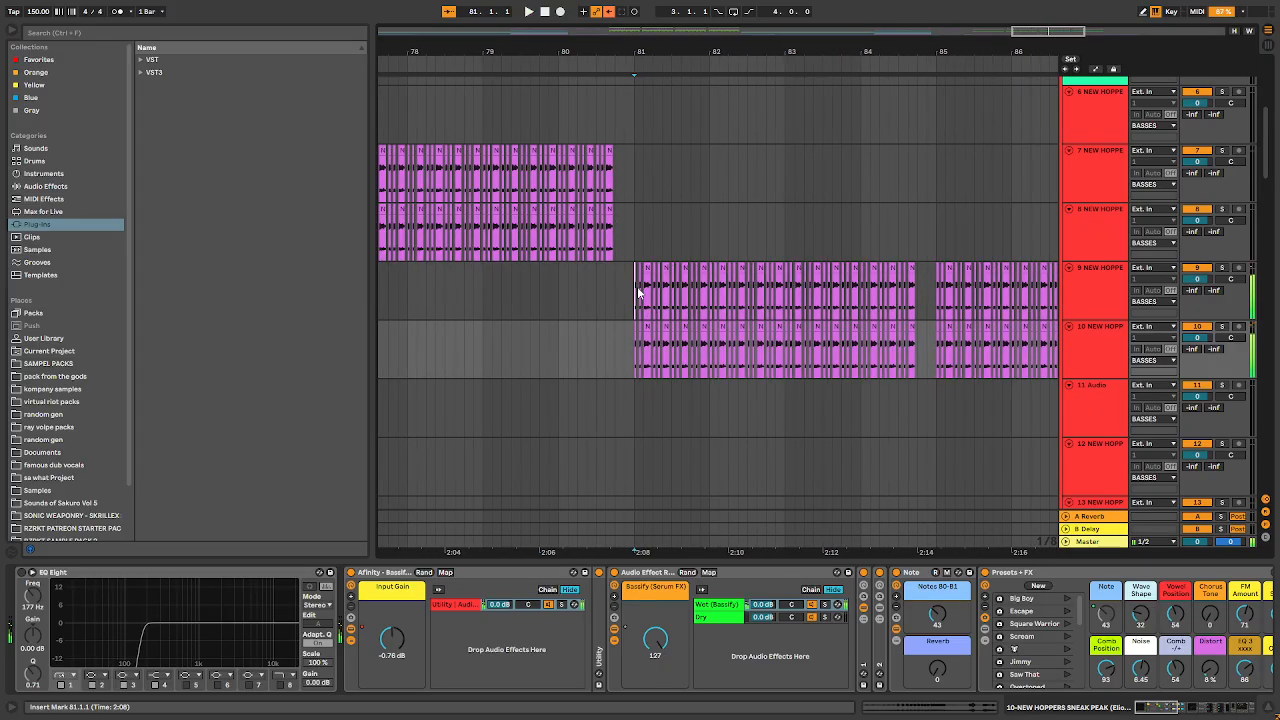
- Solo track 9 and play its clips from bar 81 with the changed Bassify setting
{"action": "left_click", "coordinate": [638, 292]}
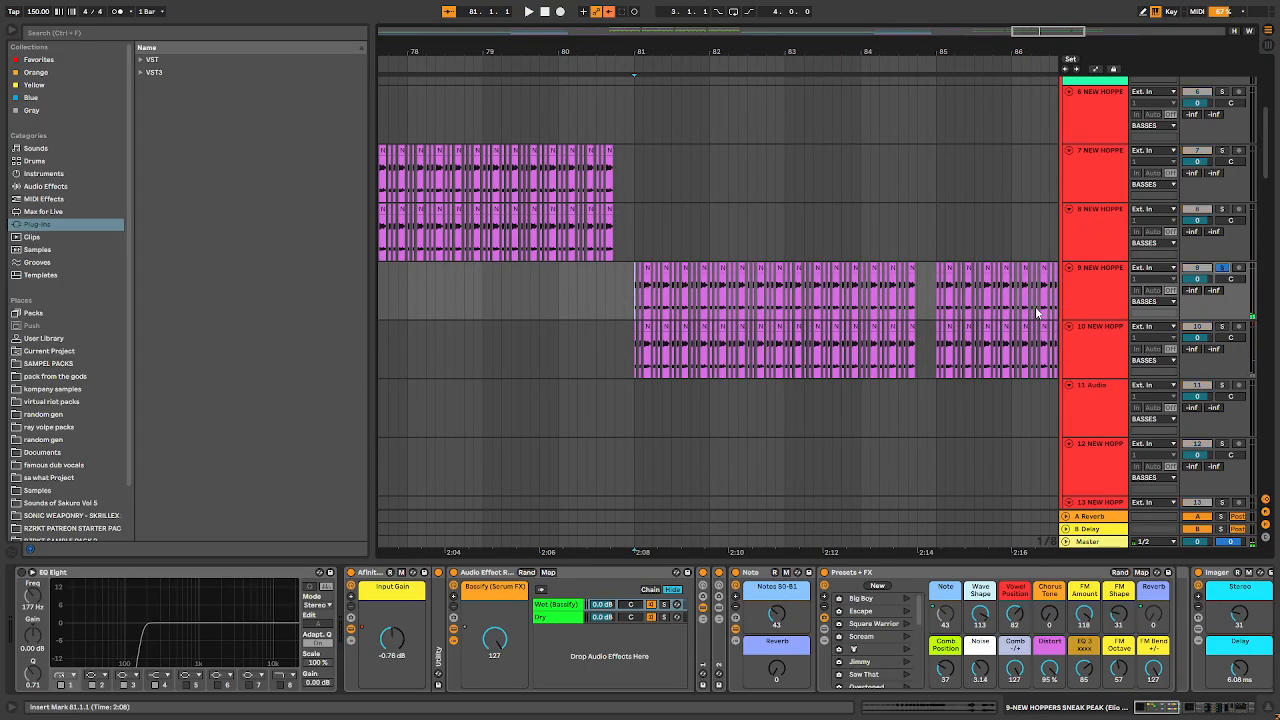
{"action": "key", "text": "space"}
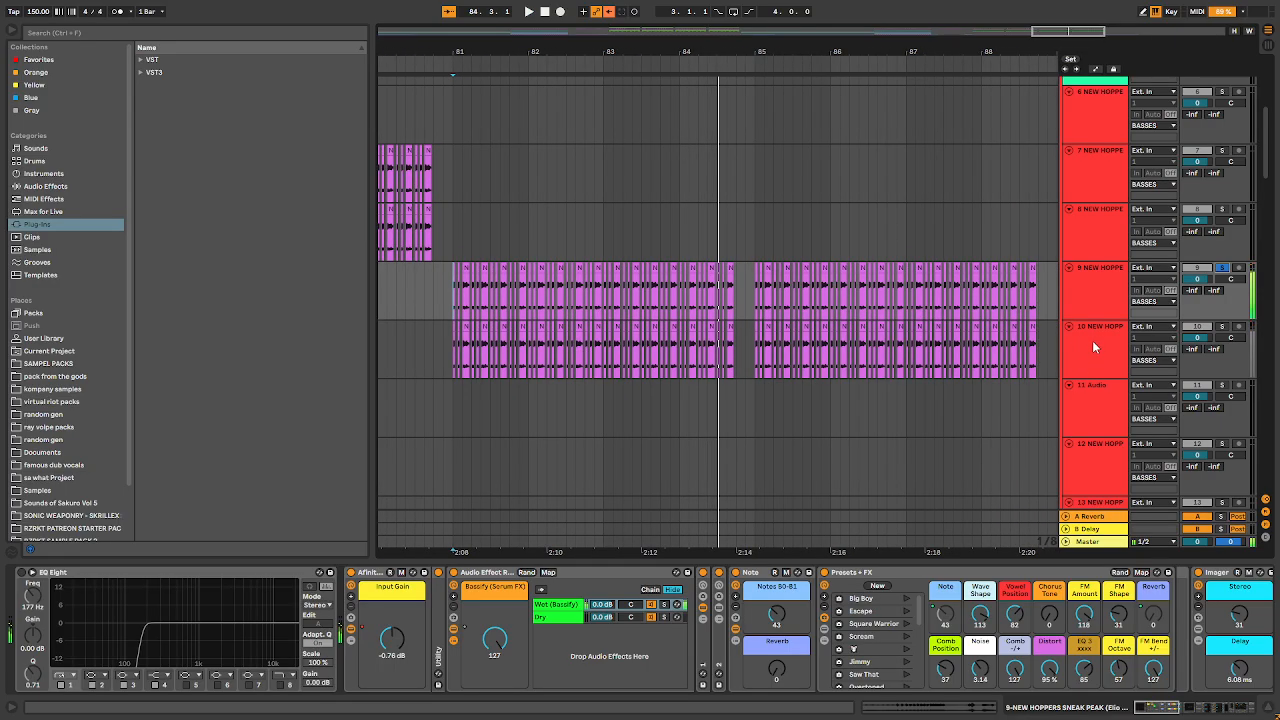
- Examine track 10's effect chain, including the Note, Presets + FX and Imager racks
{"action": "left_click", "coordinate": [1092, 340]}
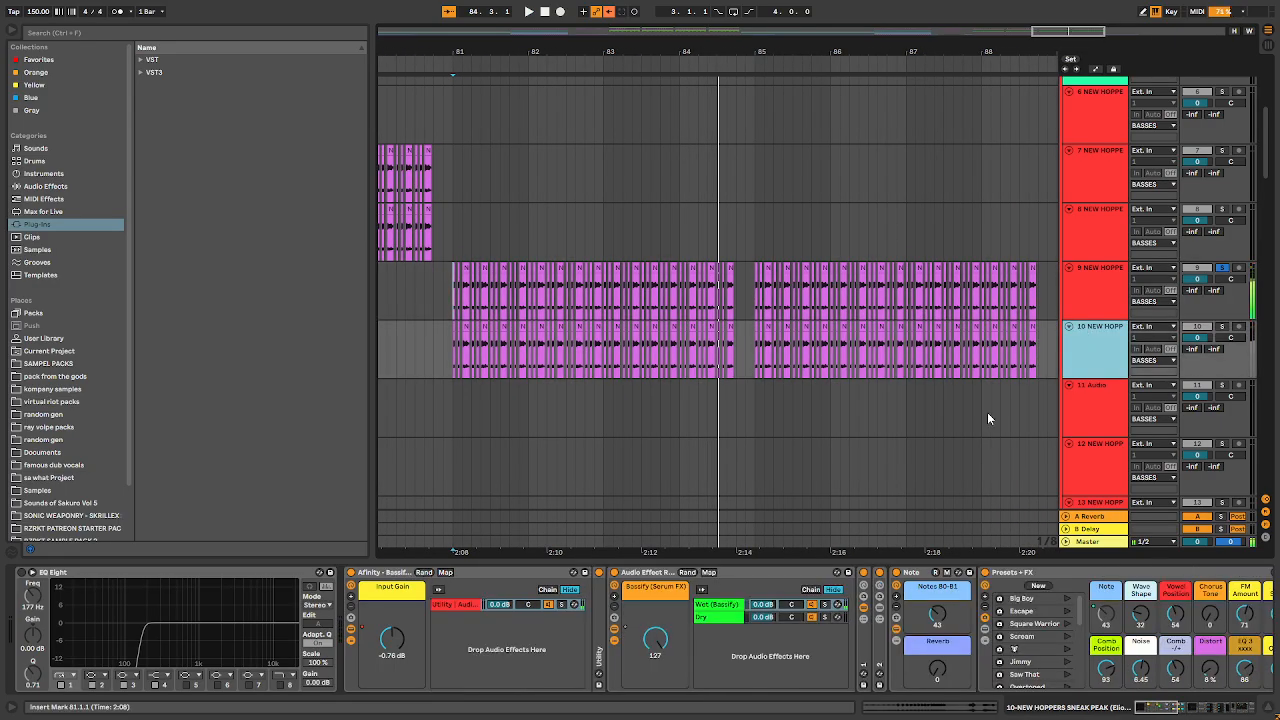
{"action": "left_click", "coordinate": [1163, 711]}
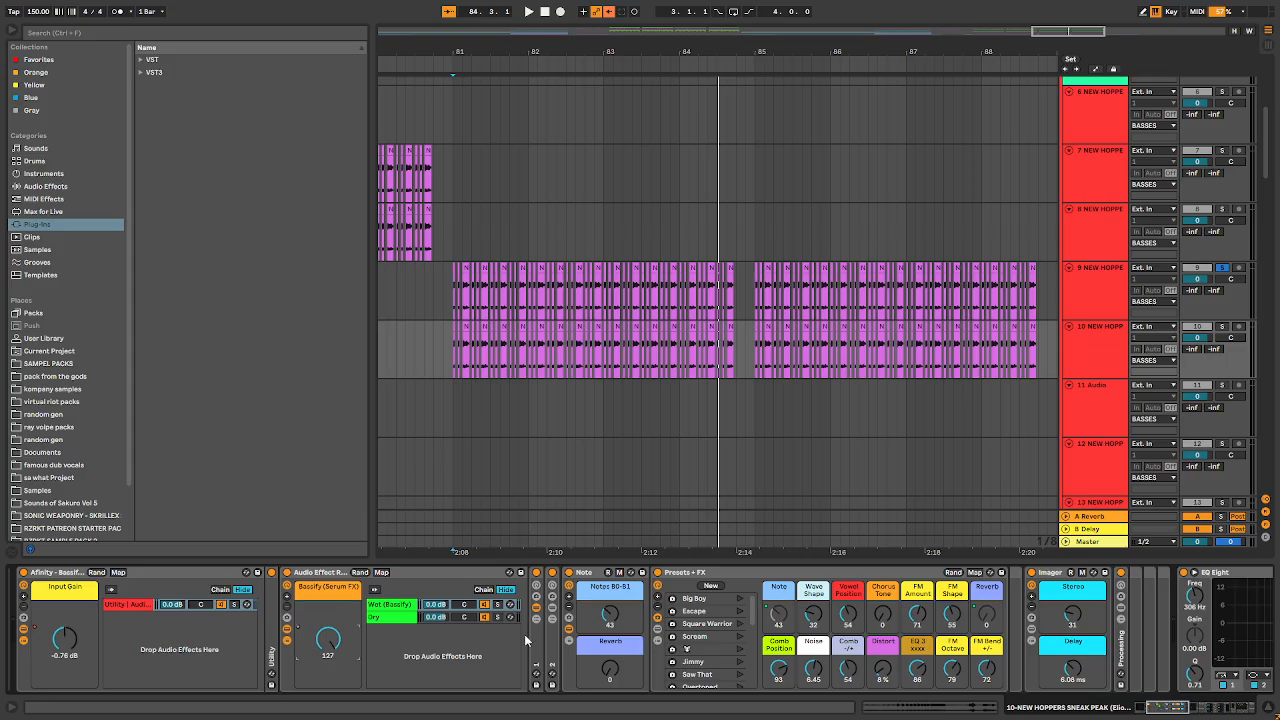
{"action": "left_click", "coordinate": [1147, 713]}
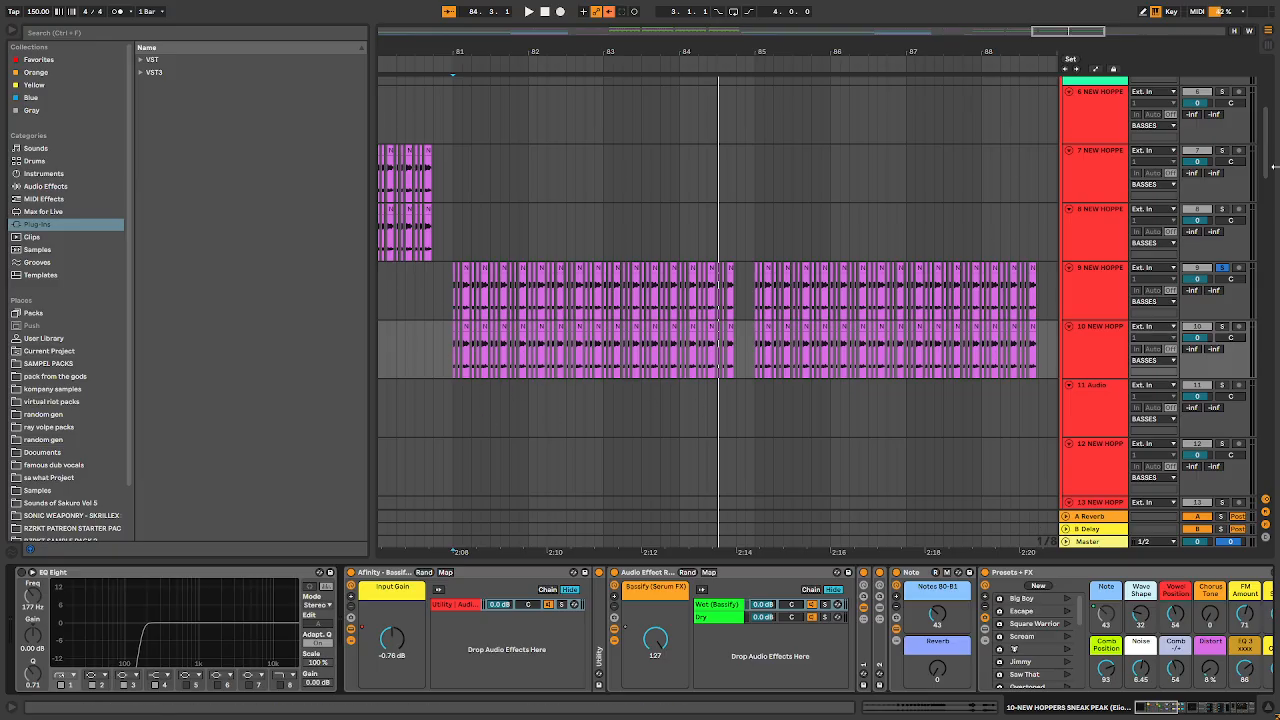
- Solo the techno kick on track 26 and play it from bar 81
{"action": "left_click_drag", "start_coordinate": [1264, 130], "coordinate": [1203, 268]}
{"action": "left_click", "coordinate": [1066, 276]}
{"action": "scroll", "coordinate": [1062, 275], "scroll_direction": "down", "scroll_amount": 1}
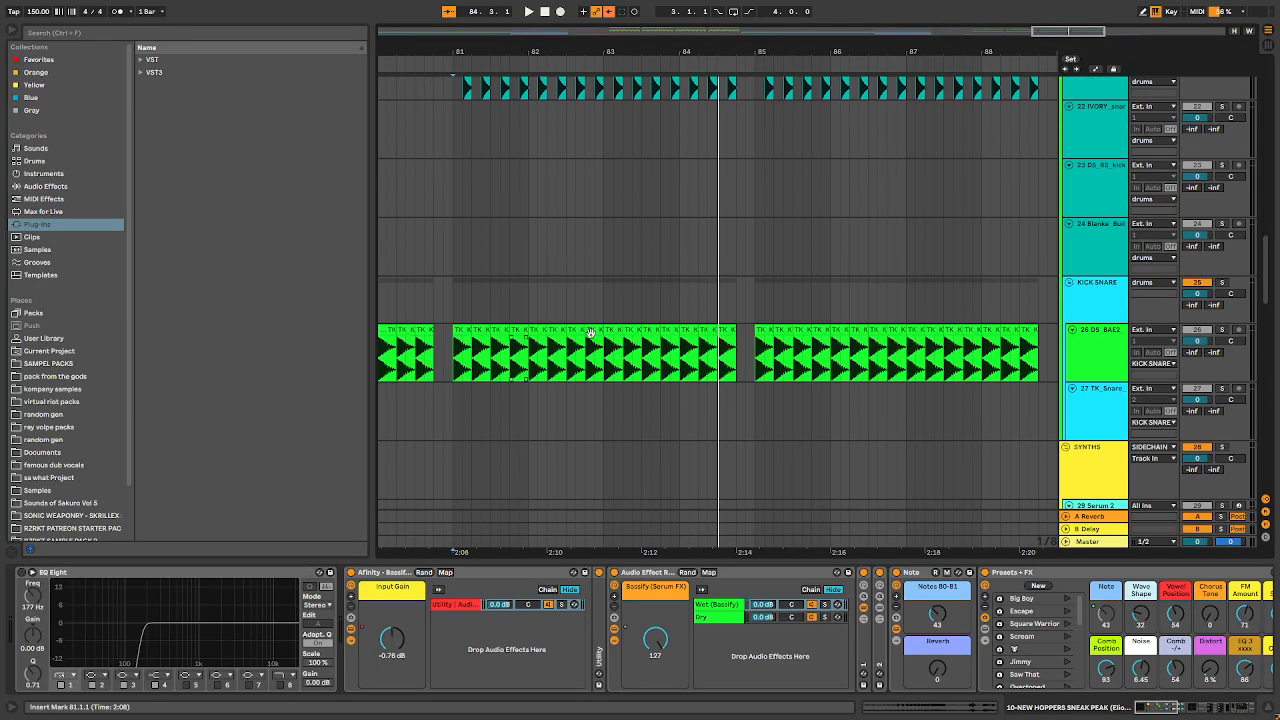
{"action": "left_click", "coordinate": [457, 368]}
{"action": "scroll", "coordinate": [447, 372], "scroll_direction": "up", "scroll_amount": 10}
{"action": "scroll", "coordinate": [674, 349], "scroll_direction": "down", "scroll_amount": 3}
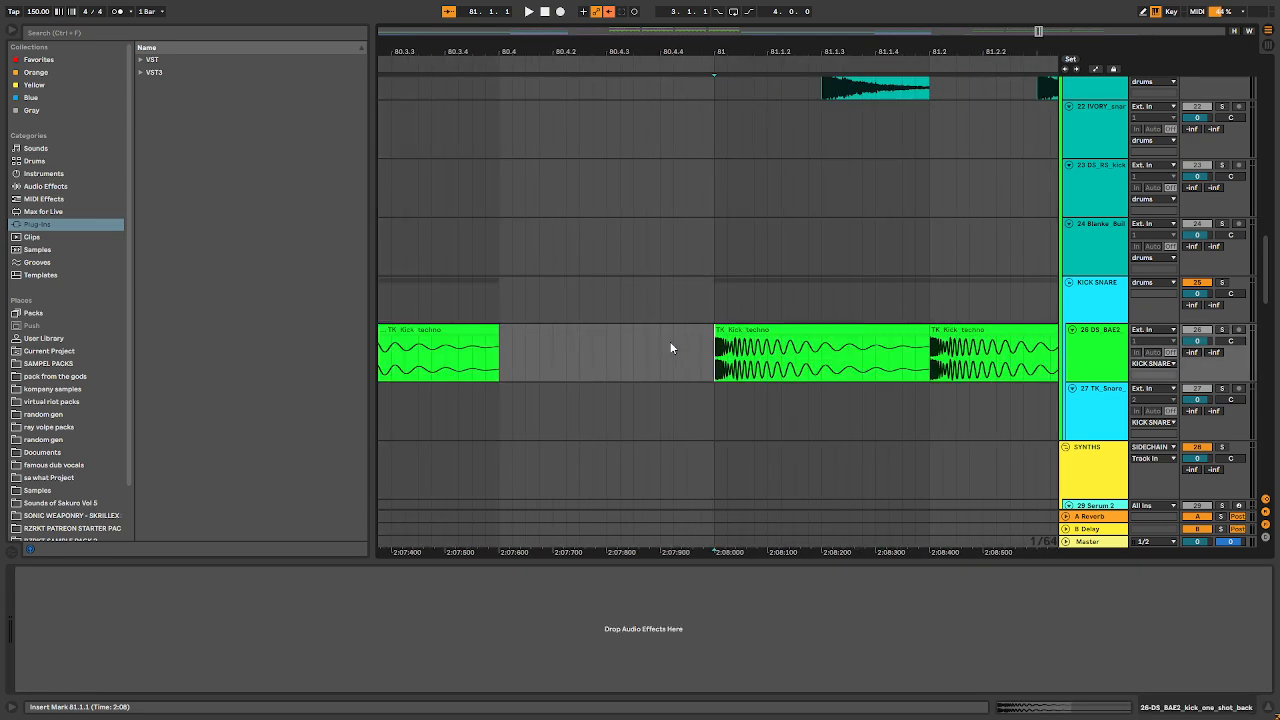
{"action": "left_click", "coordinate": [1223, 330]}
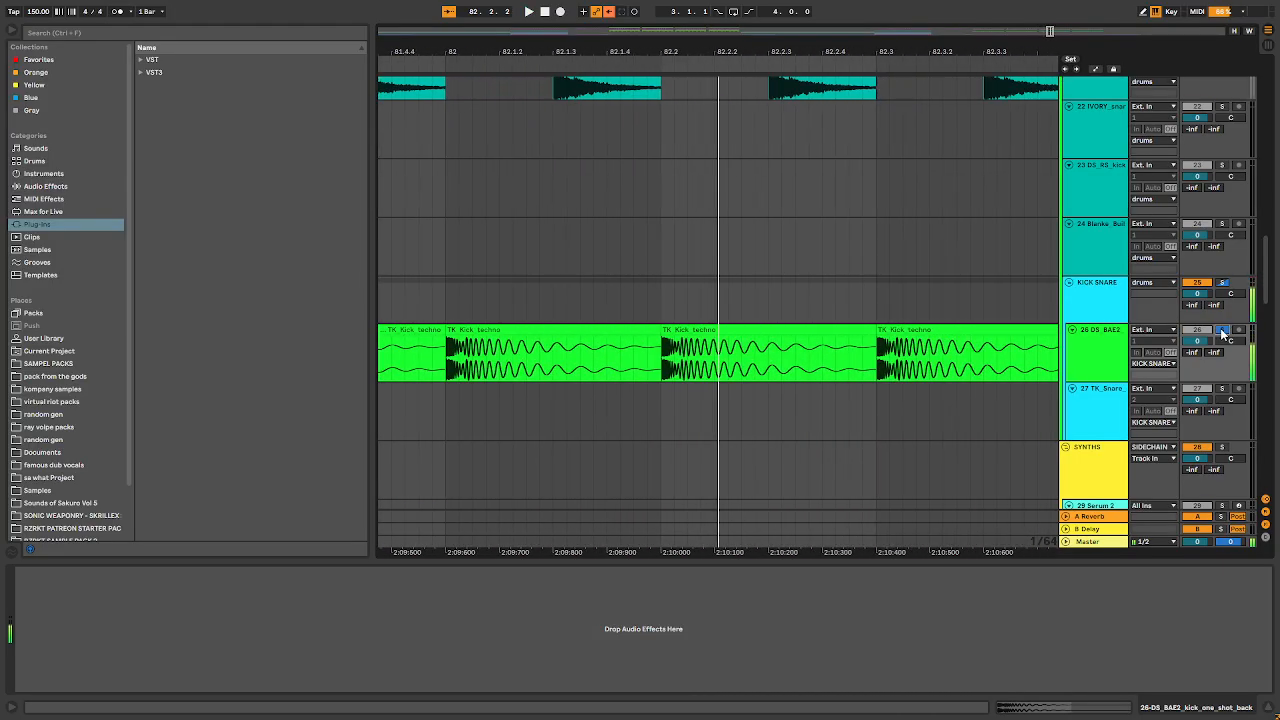
- Play the full mix from bar 85 through the end of the second drop, looking over the drum, bass, FX and vocal tracks
{"action": "scroll", "coordinate": [784, 291], "scroll_direction": "down", "scroll_amount": 5}
{"action": "left_click_drag", "start_coordinate": [1265, 288], "coordinate": [1226, 466]}
{"action": "scroll", "coordinate": [731, 250], "scroll_direction": "down", "scroll_amount": 6}
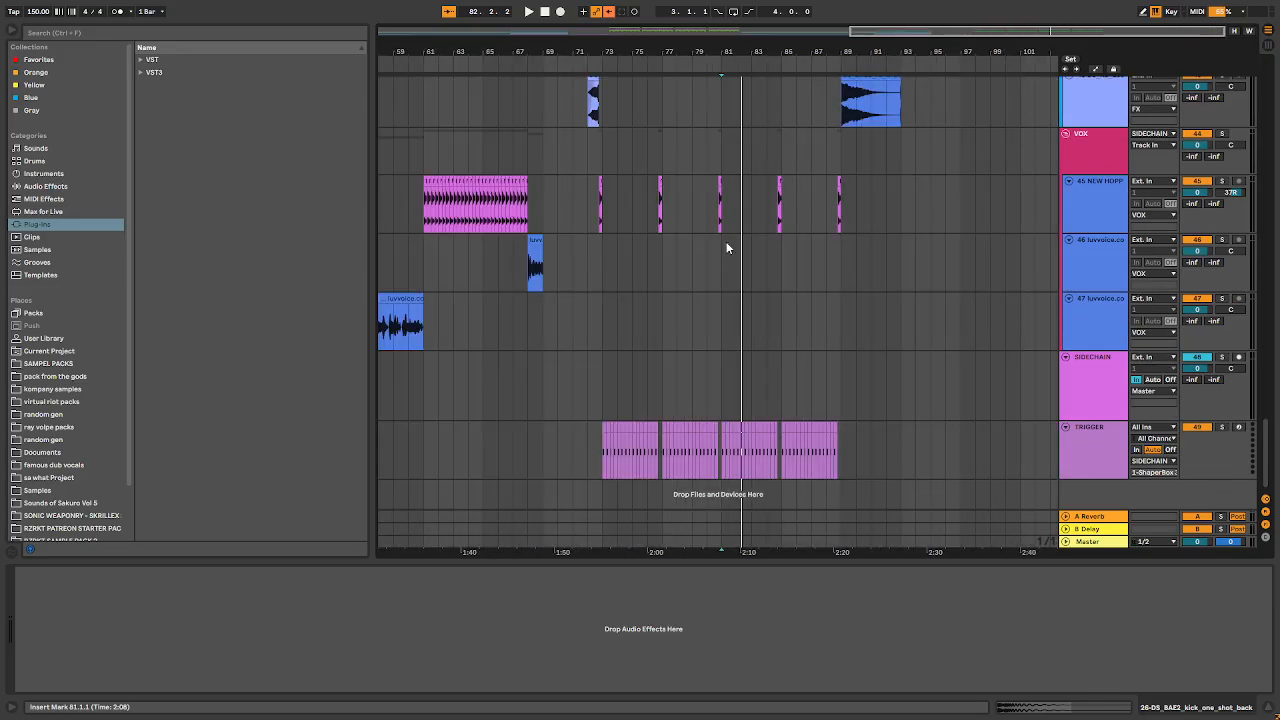
{"action": "left_click", "coordinate": [777, 248]}
{"action": "scroll", "coordinate": [780, 255], "scroll_direction": "up", "scroll_amount": 5}
{"action": "scroll", "coordinate": [785, 278], "scroll_direction": "up", "scroll_amount": 10}
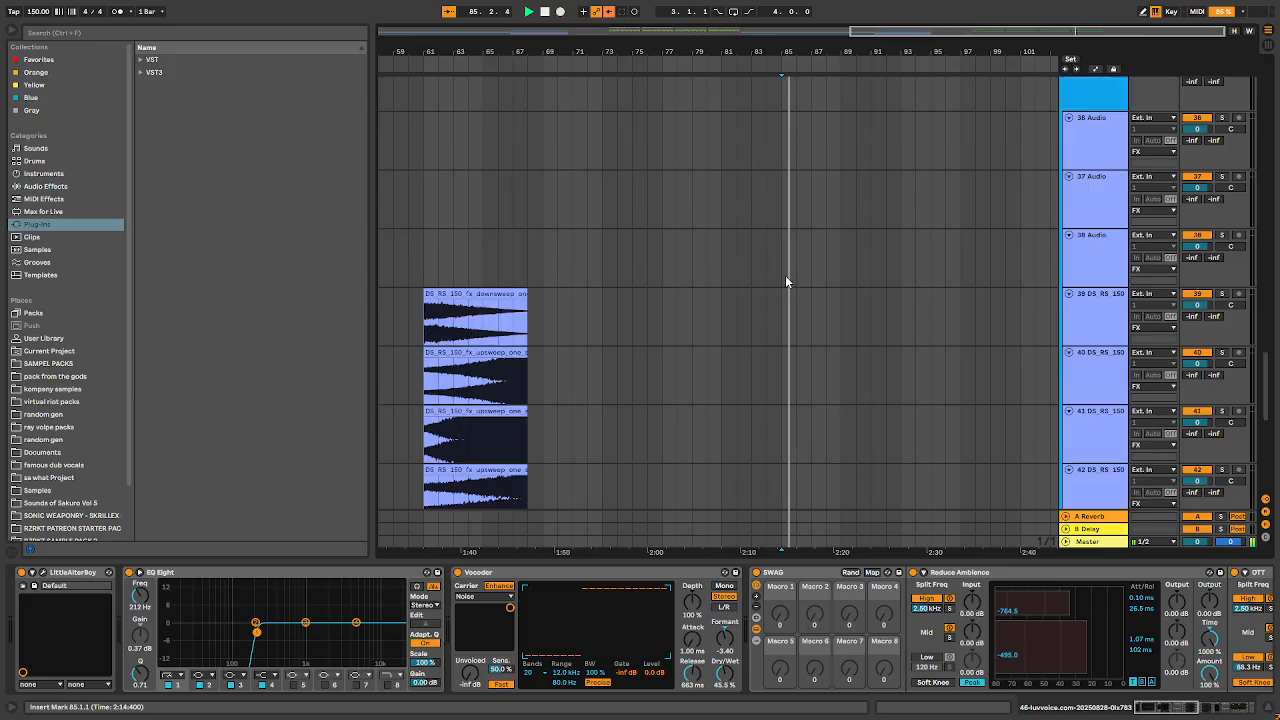
{"action": "scroll", "coordinate": [1275, 322], "scroll_direction": "up", "scroll_amount": 20}
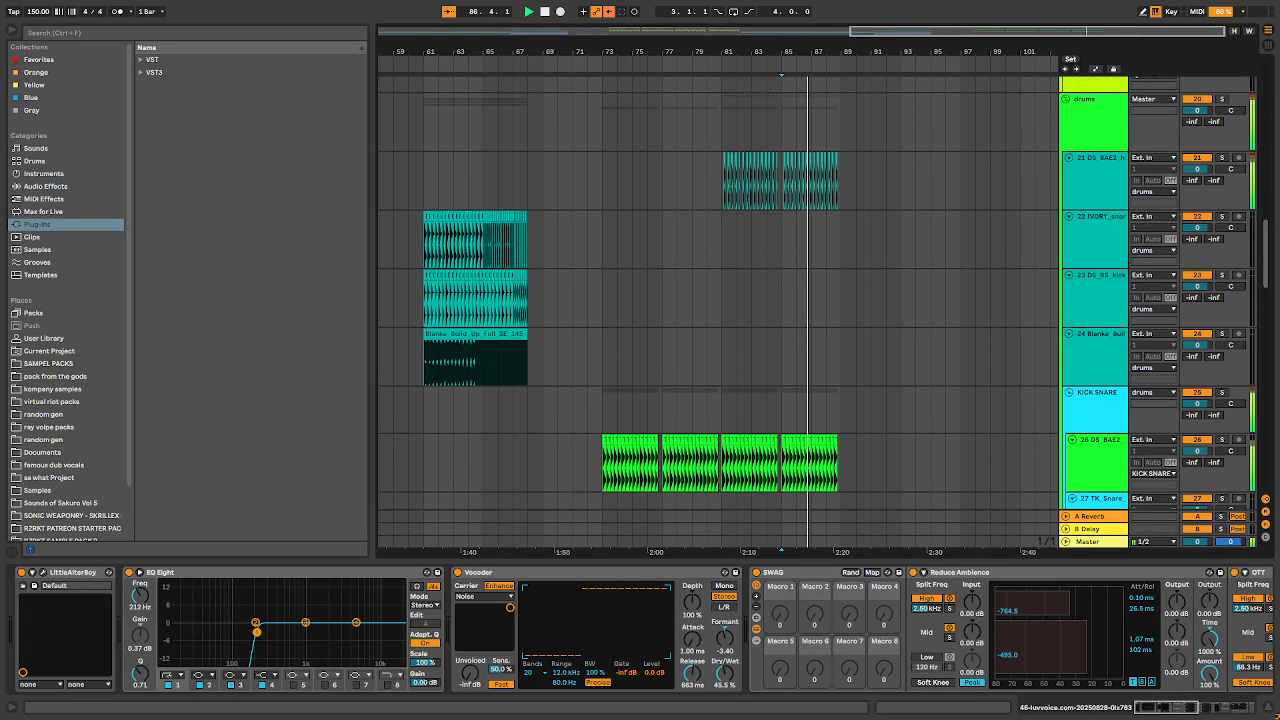
{"action": "scroll", "coordinate": [1256, 407], "scroll_direction": "down", "scroll_amount": 20}
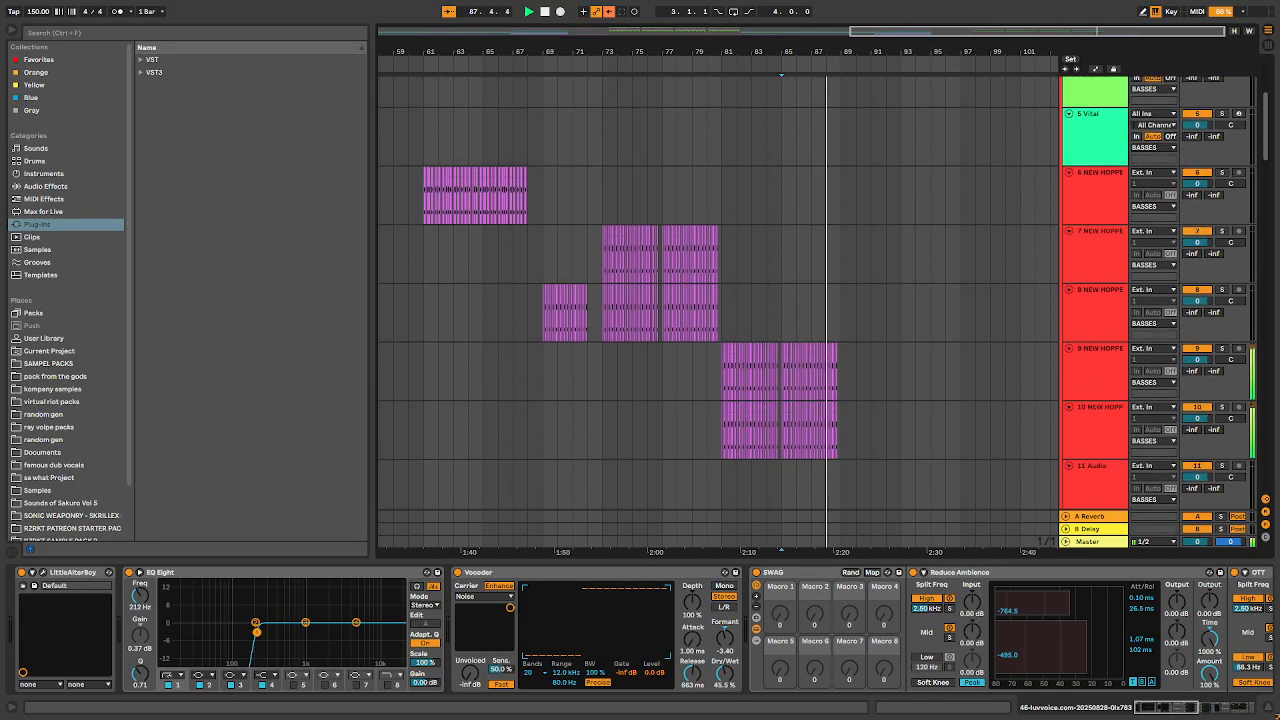
{"action": "scroll", "coordinate": [1256, 407], "scroll_direction": "down", "scroll_amount": 10}
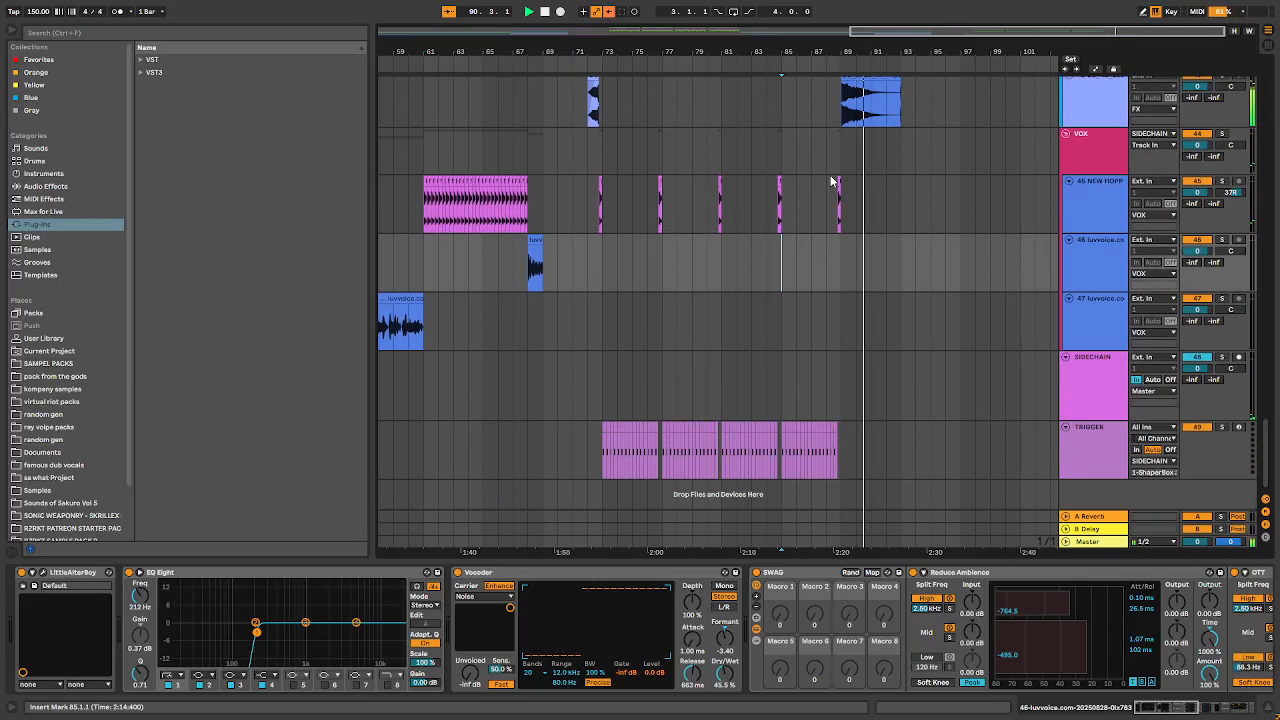
{"action": "scroll", "coordinate": [841, 190], "scroll_direction": "down", "scroll_amount": 5}
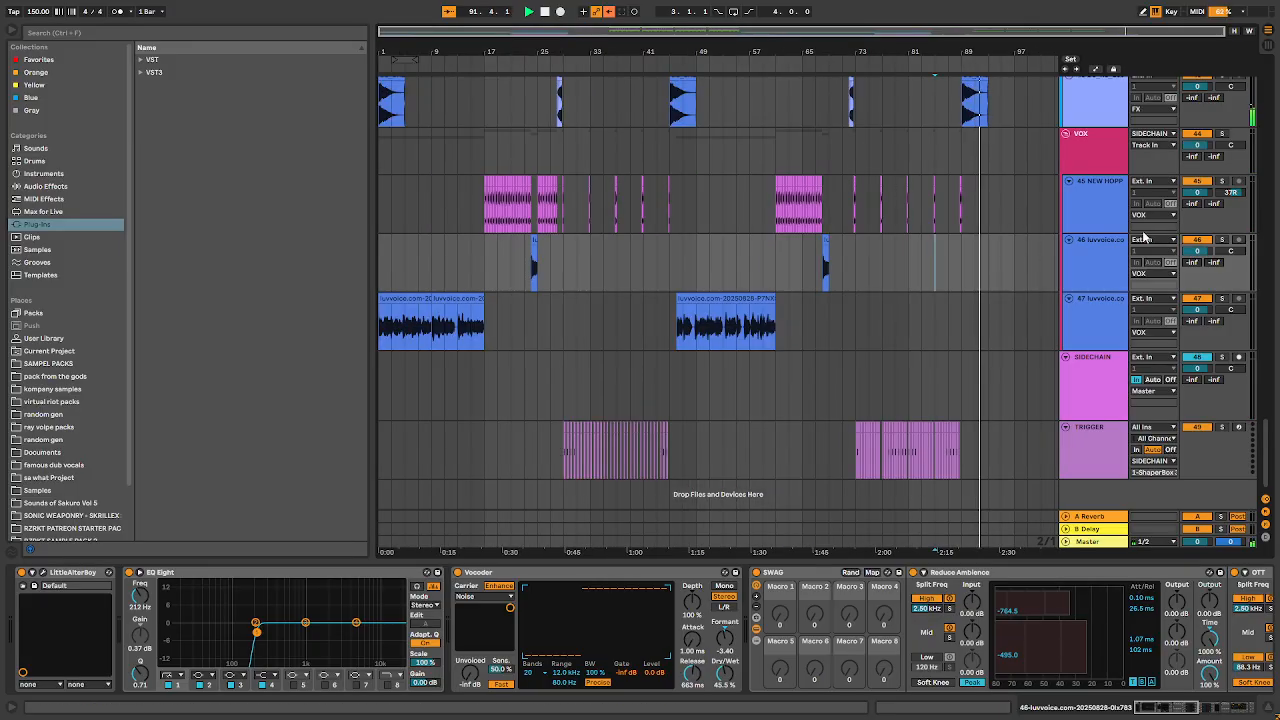
- Fold the BASSES, SUBS, cymbal sc, drums, SYNTHS, FX and VOX groups to condense the whole arrangement
{"action": "scroll", "coordinate": [1265, 455], "scroll_direction": "up", "scroll_amount": 1}
{"action": "left_click_drag", "start_coordinate": [1265, 455], "coordinate": [1265, 98]}
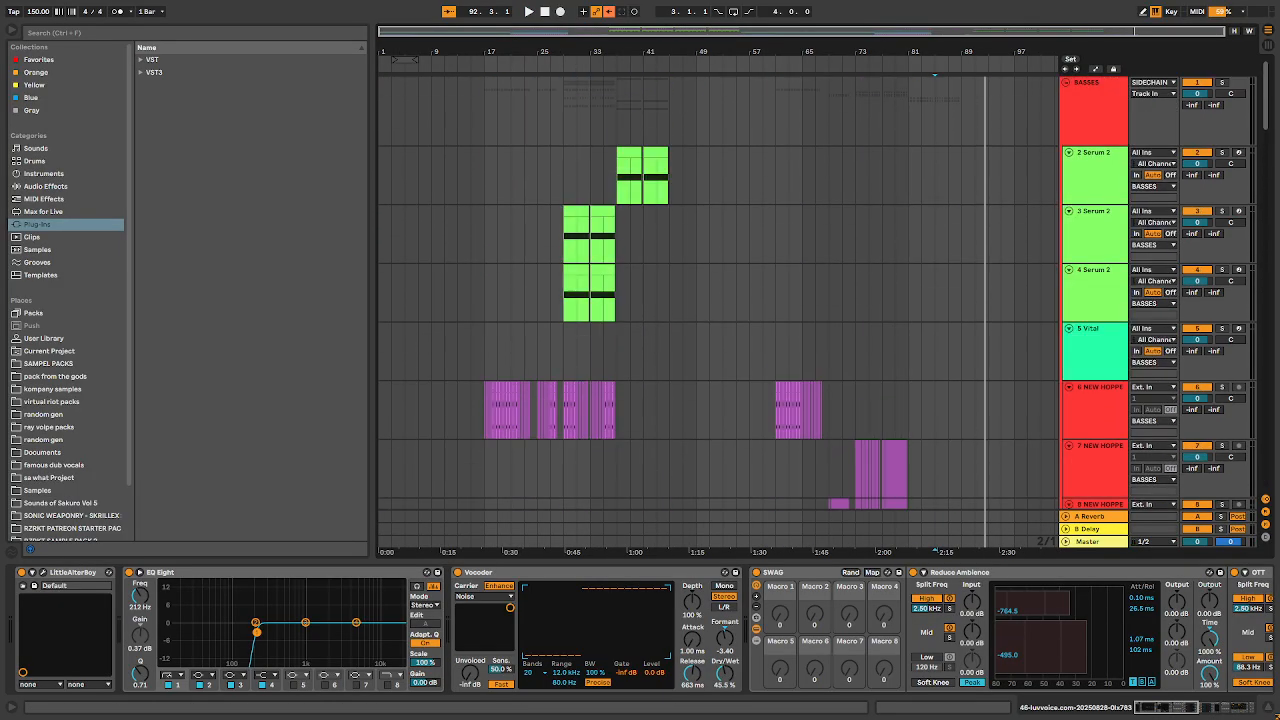
{"action": "left_click", "coordinate": [1065, 82]}
{"action": "left_click", "coordinate": [1066, 118]}
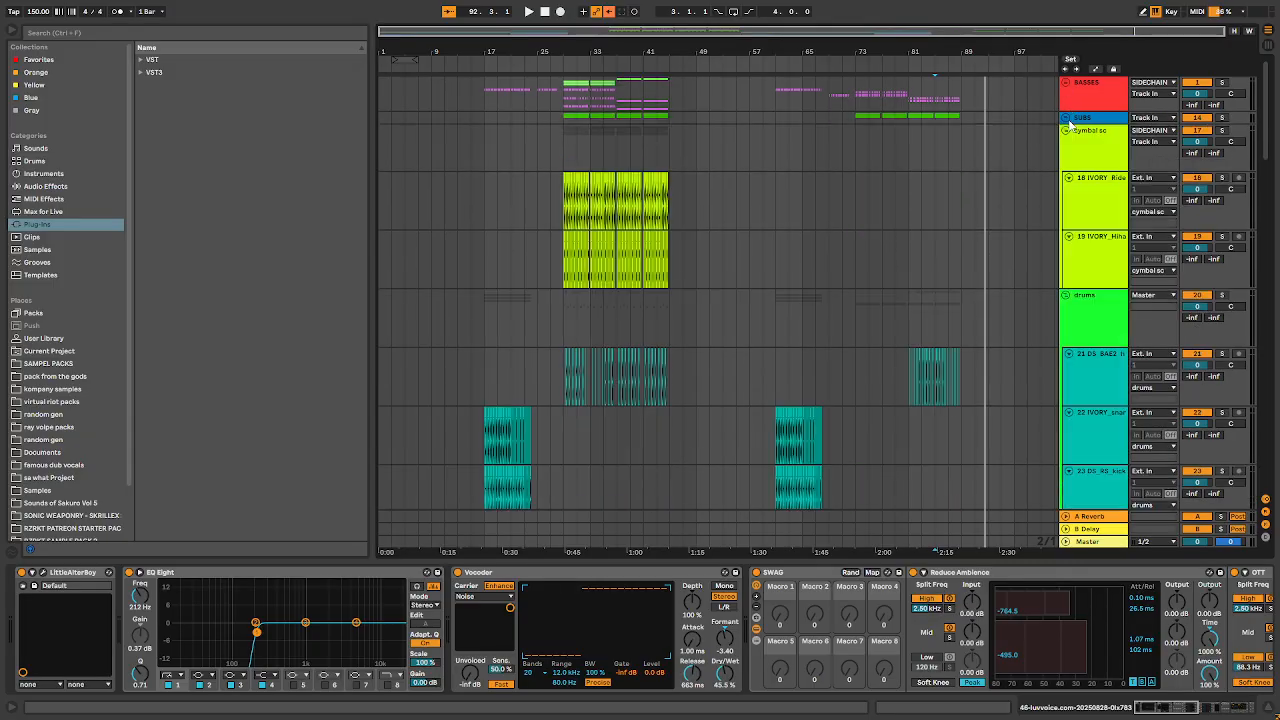
{"action": "left_click", "coordinate": [1066, 130]}
{"action": "left_click", "coordinate": [1067, 148]}
{"action": "left_click", "coordinate": [1065, 144]}
{"action": "left_click", "coordinate": [1065, 167]}
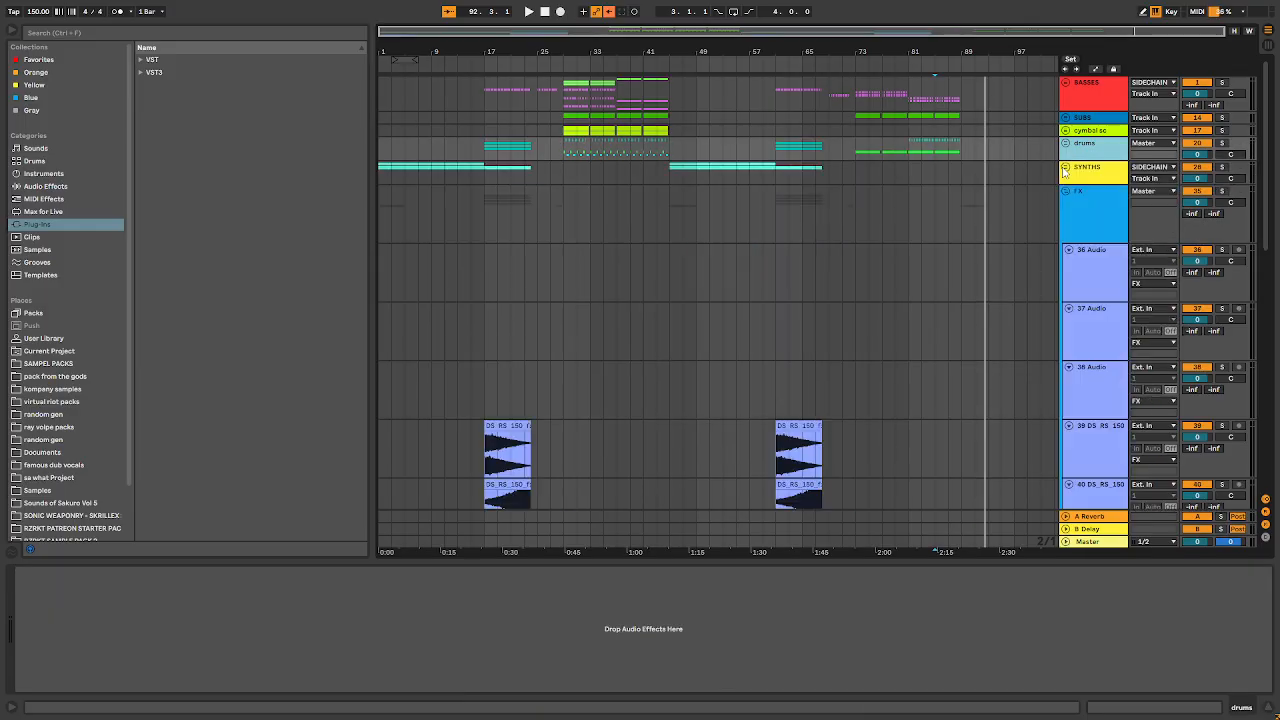
{"action": "left_click", "coordinate": [1066, 191]}
{"action": "left_click", "coordinate": [1065, 216]}
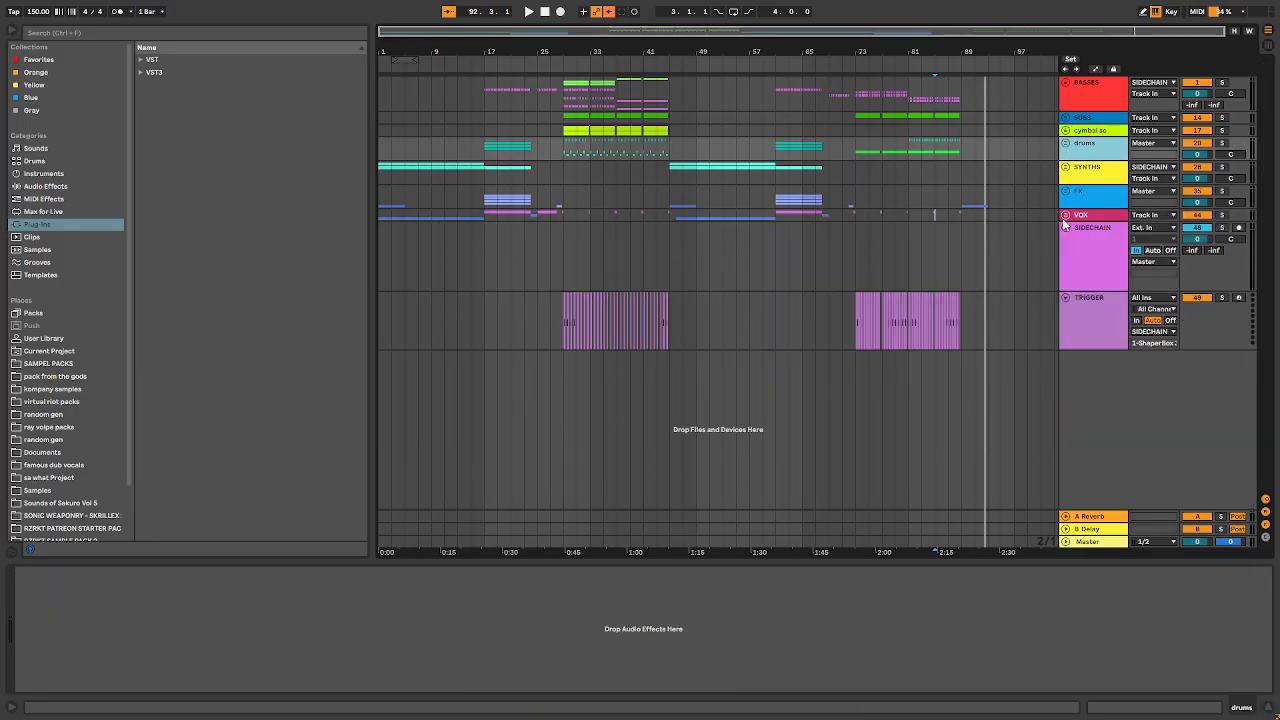